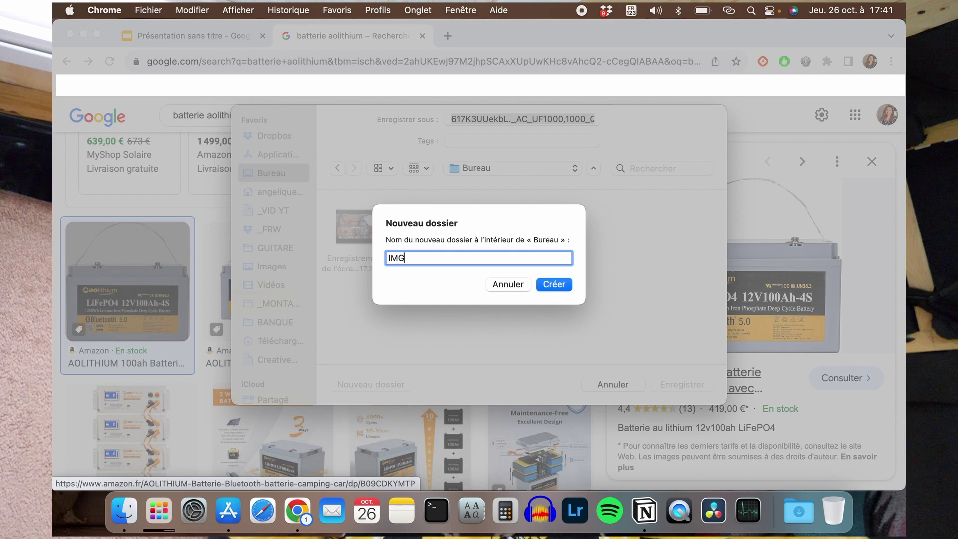
- Create the folder IMG on the desktop and save the battery image in it as batterie aux.jpg
{"action": "key", "text": "Return"}
{"action": "type", "text": "batterie aux.jpg"}
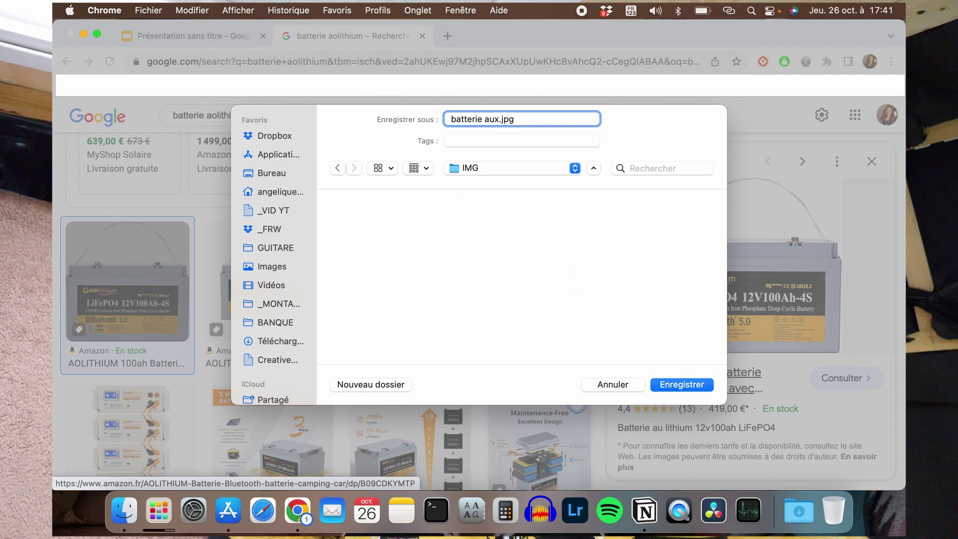
{"action": "key", "text": "Return"}
- Search the images for "MPPT 100/50"
{"action": "scroll", "coordinate": [278, 124], "scroll_direction": "up", "scroll_amount": 5}
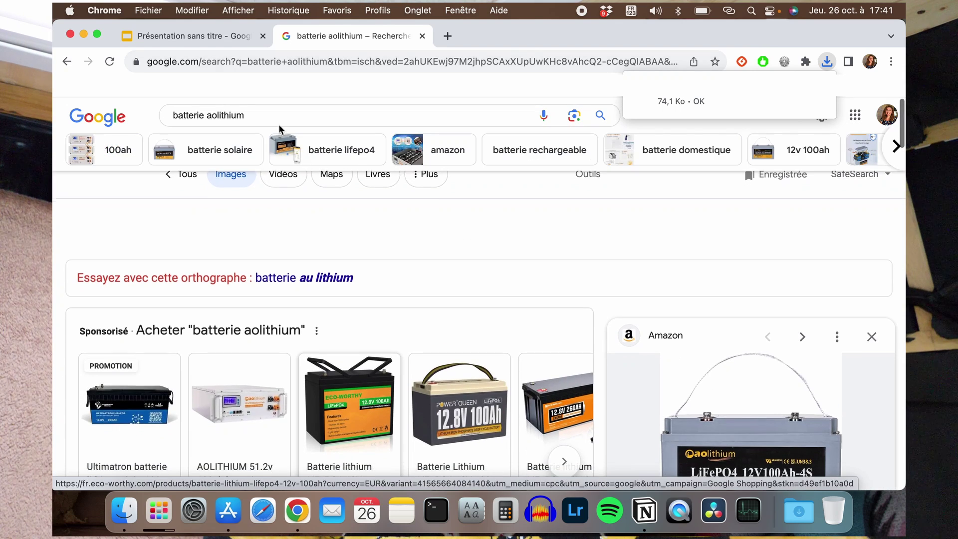
{"action": "triple_click", "coordinate": [268, 129]}
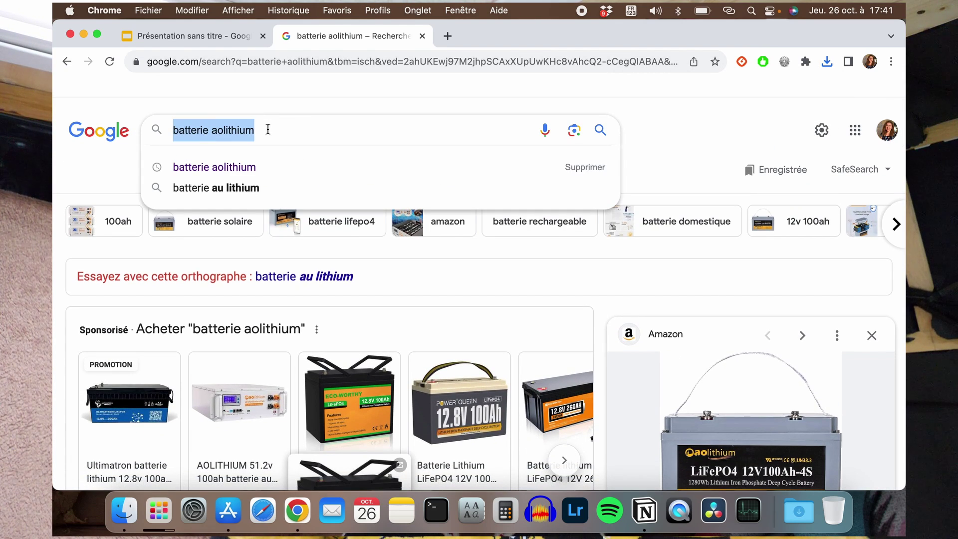
{"action": "type", "text": "MPPT"}
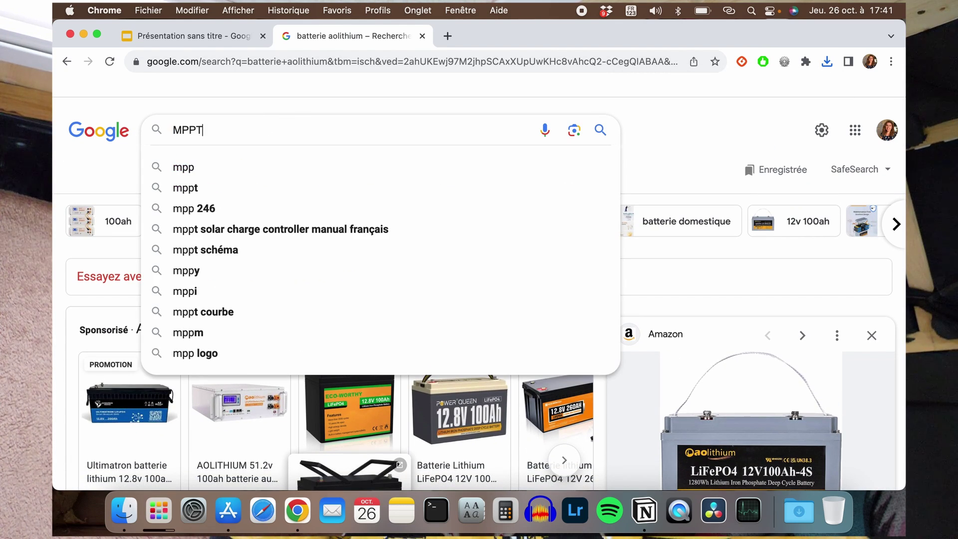
{"action": "type", "text": " 100"}
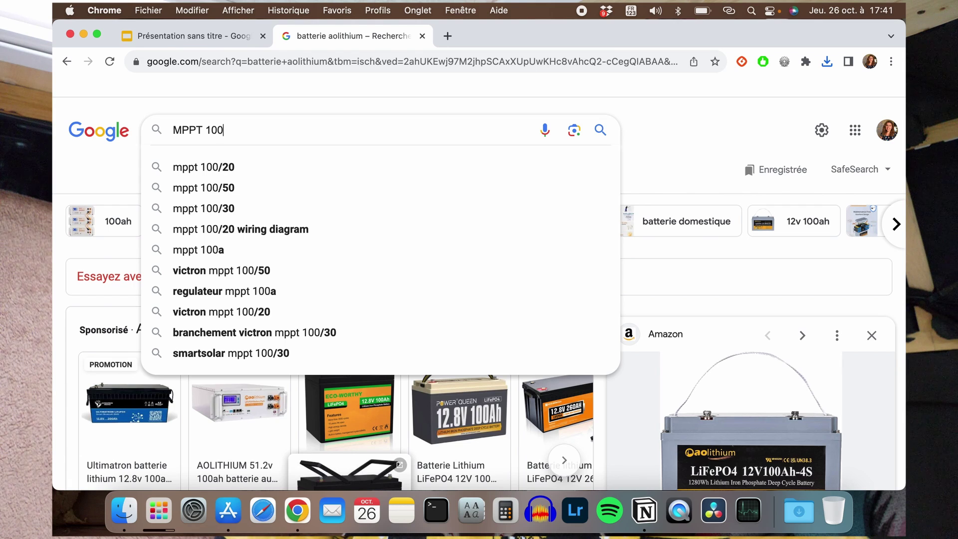
{"action": "type", "text": "/5"}
{"action": "key", "text": "BackSpace"}
{"action": "type", "text": "/50"}
{"action": "key", "text": "Return"}
- Save the Victron SmartSolar MPPT 100/50 picture in the IMG folder under the name MPPT
{"action": "scroll", "coordinate": [736, 301], "scroll_direction": "down", "scroll_amount": 5}
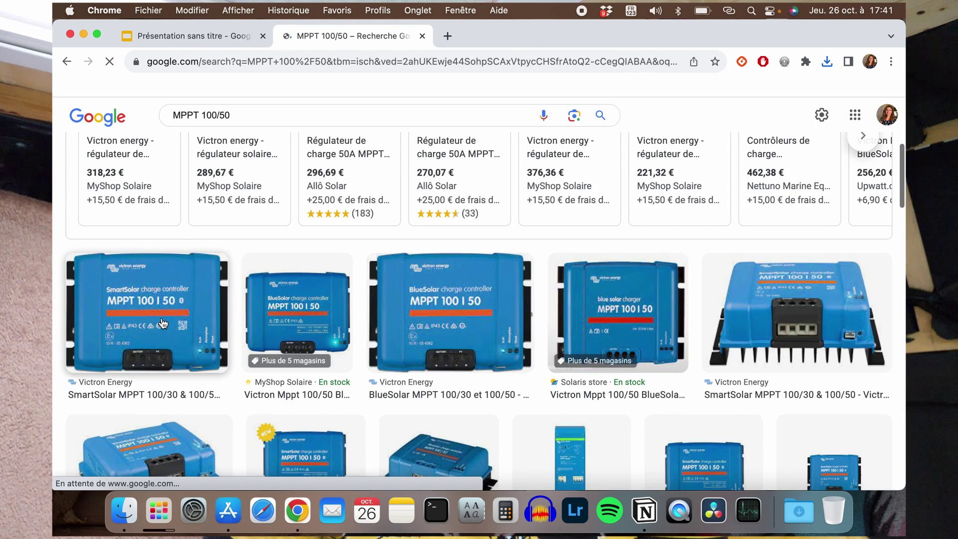
{"action": "left_click", "coordinate": [736, 298]}
{"action": "right_click", "coordinate": [748, 241]}
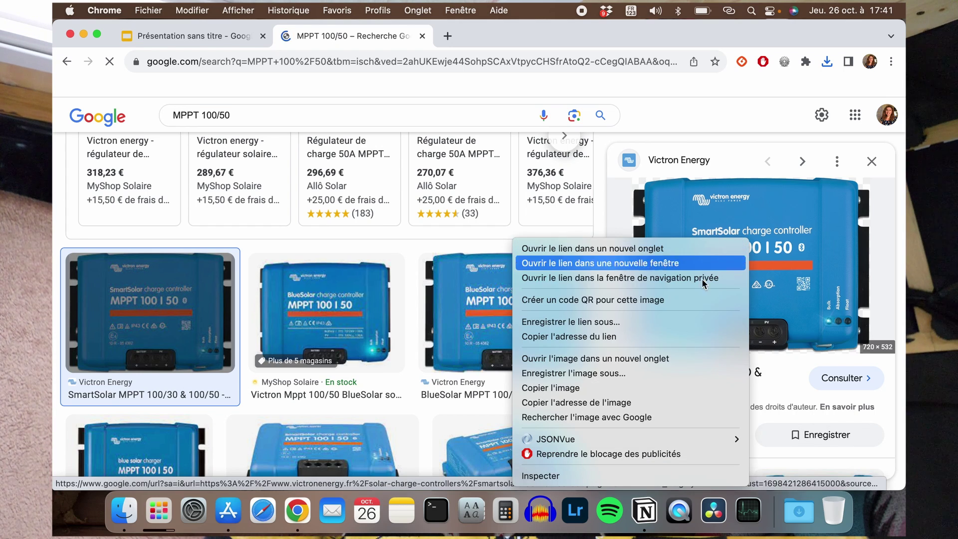
{"action": "left_click", "coordinate": [575, 373]}
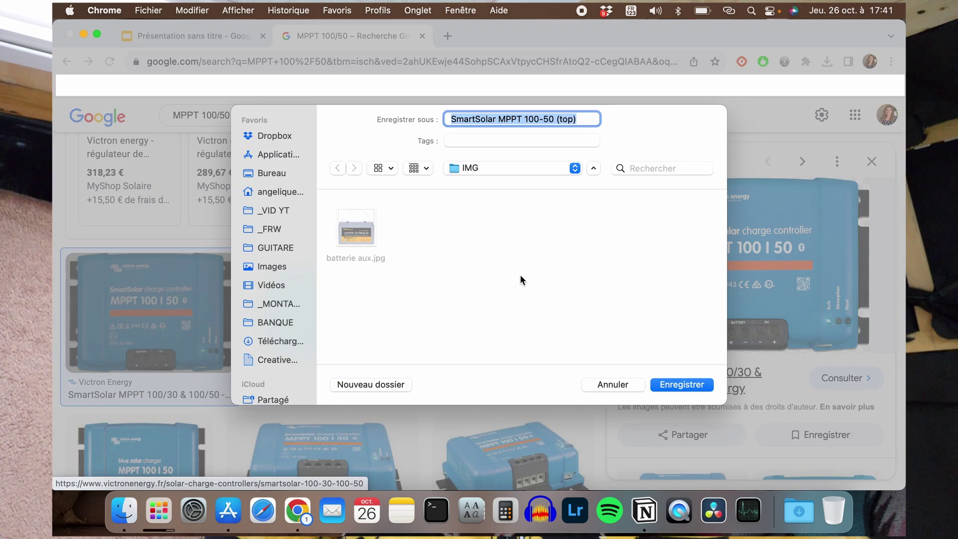
{"action": "type", "text": "MPPT"}
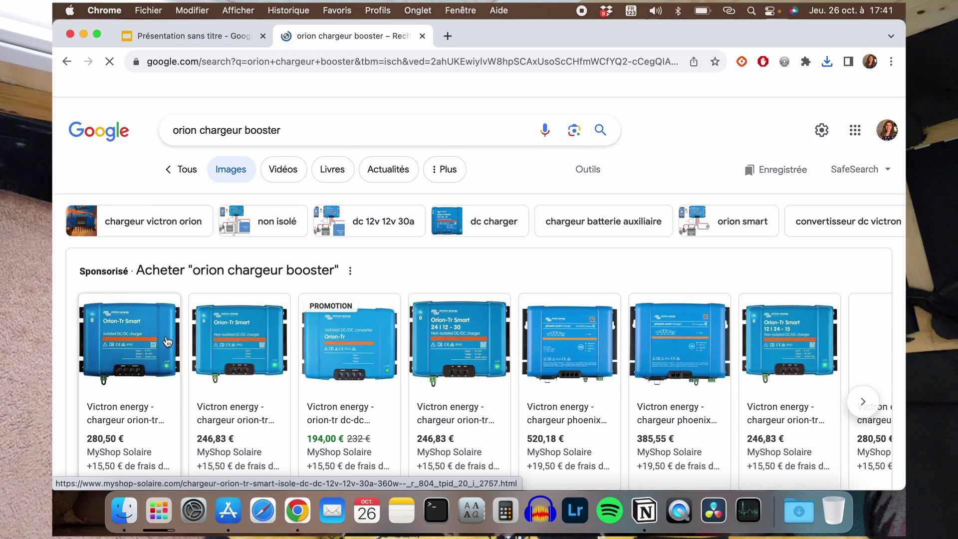
{"action": "scroll", "coordinate": [167, 341], "scroll_direction": "down", "scroll_amount": 4}
{"action": "scroll", "coordinate": [167, 342], "scroll_direction": "down", "scroll_amount": 3}
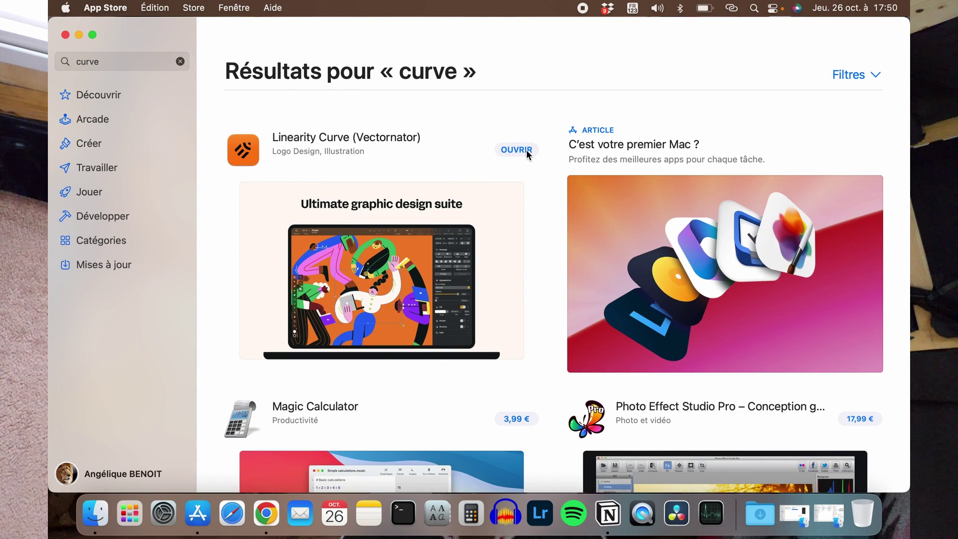
- Open Linearity Curve from the App Store and start signing in to an existing account by entering the e-mail address
{"action": "left_click", "coordinate": [517, 149]}
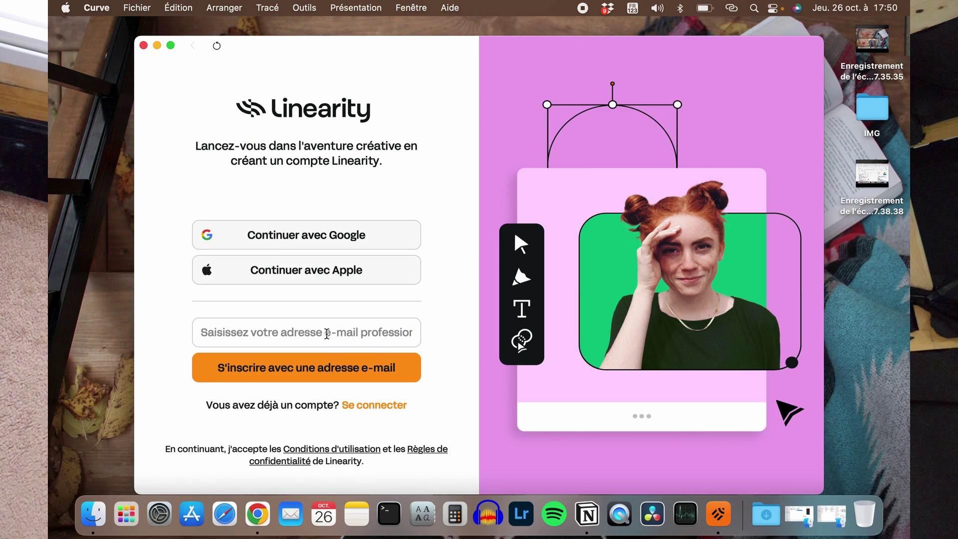
{"action": "left_click", "coordinate": [385, 405]}
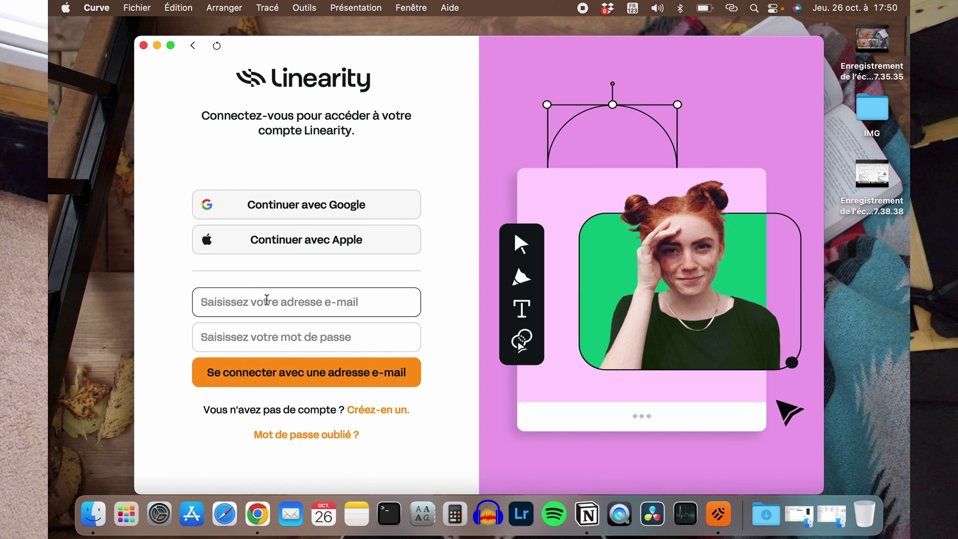
{"action": "type", "text": "ba"}
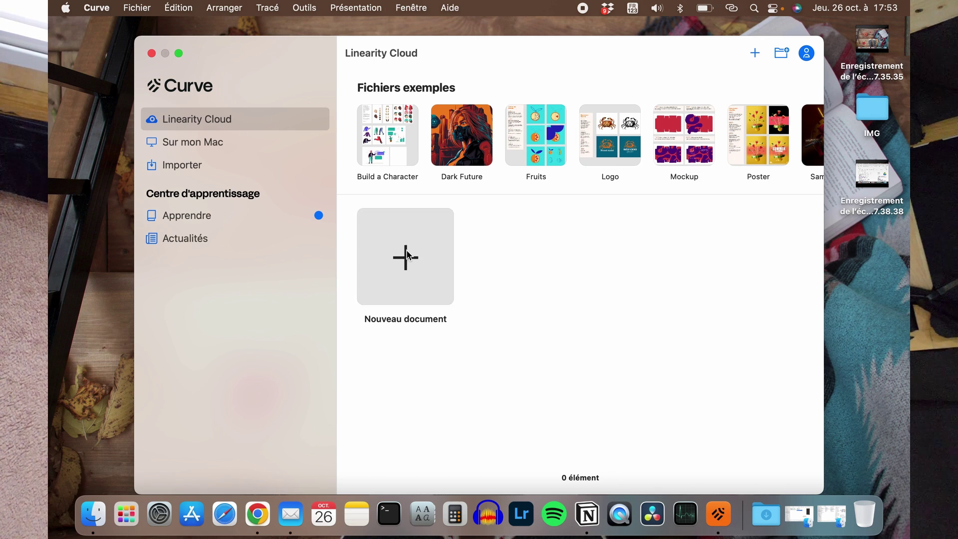
- Create a new landscape document from the A3 paper template of 420 × 297 mm
{"action": "left_click", "coordinate": [407, 255]}
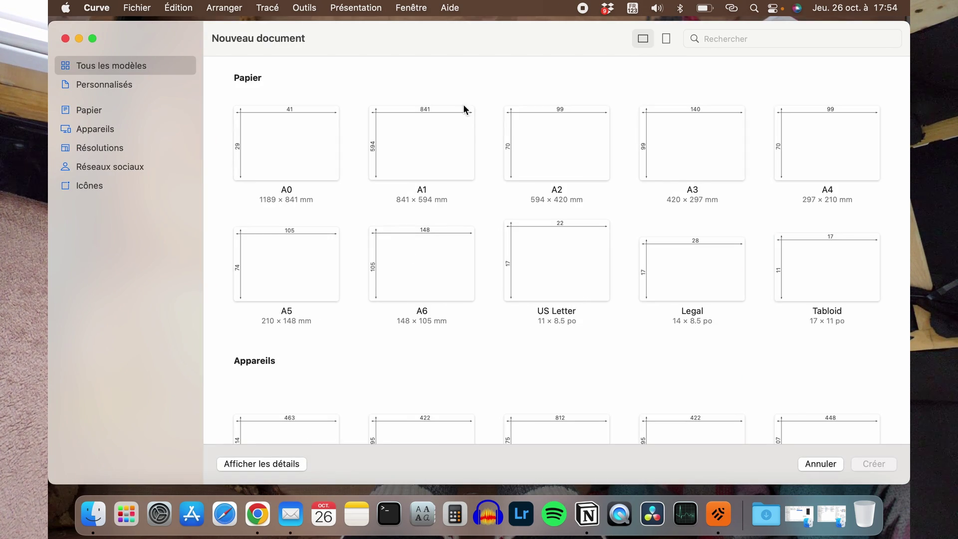
{"action": "scroll", "coordinate": [608, 299], "scroll_direction": "down", "scroll_amount": 10}
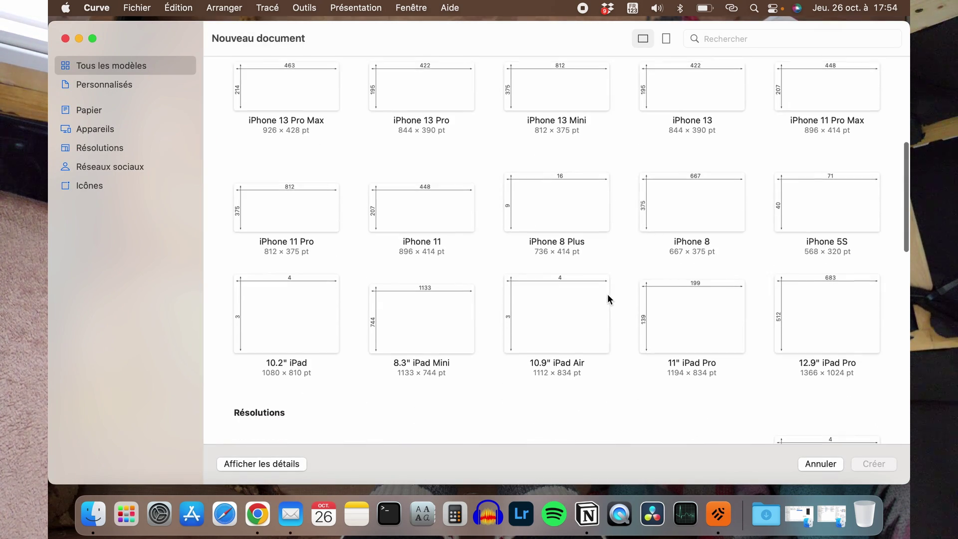
{"action": "scroll", "coordinate": [599, 290], "scroll_direction": "down", "scroll_amount": 3}
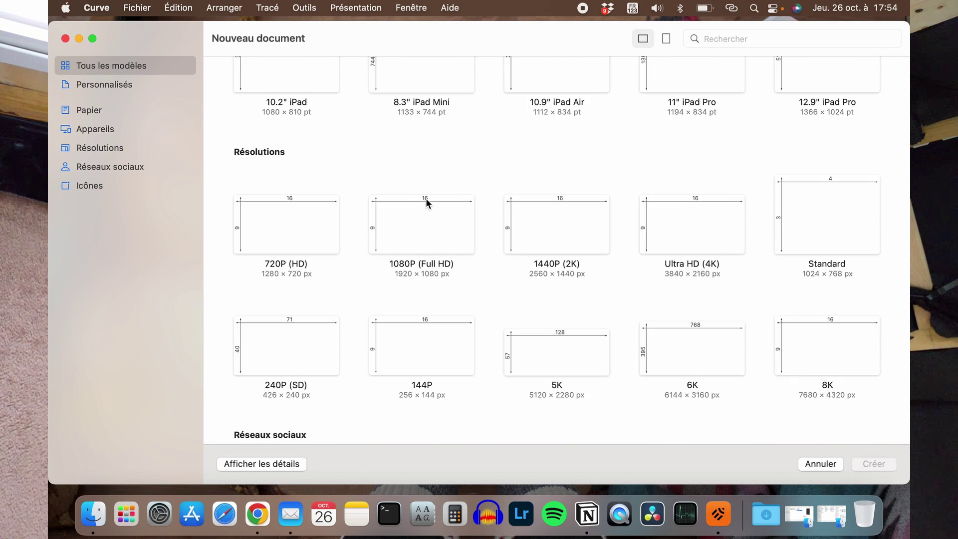
{"action": "scroll", "coordinate": [436, 298], "scroll_direction": "down", "scroll_amount": 2}
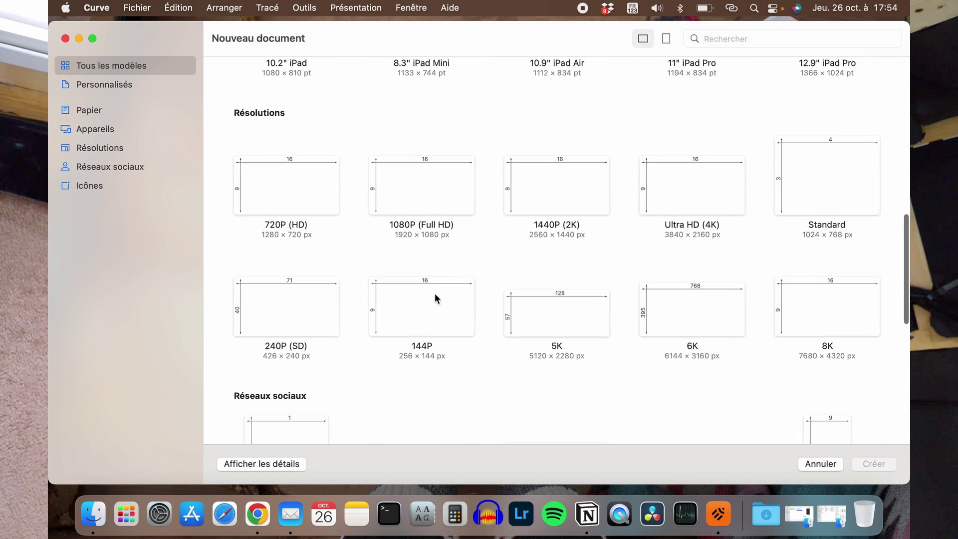
{"action": "scroll", "coordinate": [436, 299], "scroll_direction": "up", "scroll_amount": 6}
{"action": "scroll", "coordinate": [435, 299], "scroll_direction": "up", "scroll_amount": 15}
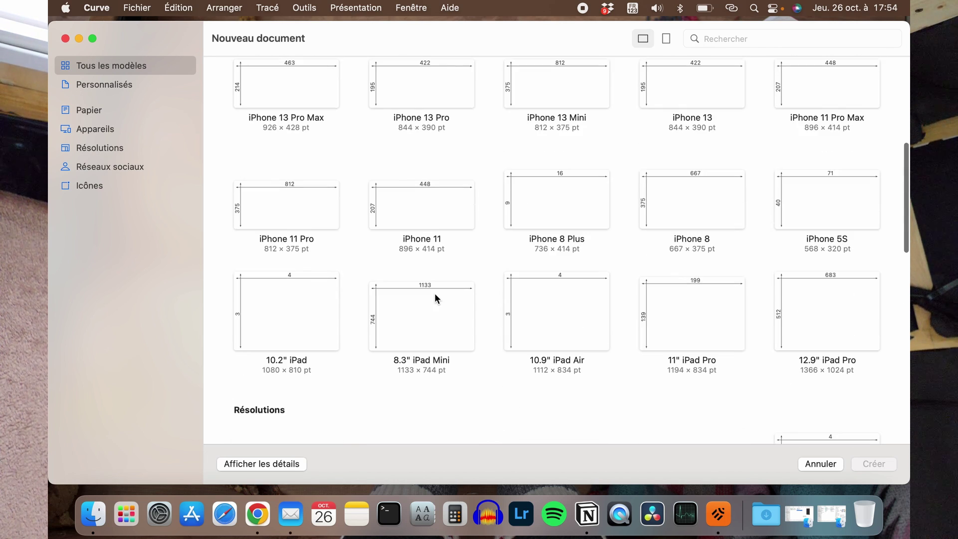
{"action": "scroll", "coordinate": [436, 298], "scroll_direction": "up", "scroll_amount": 2}
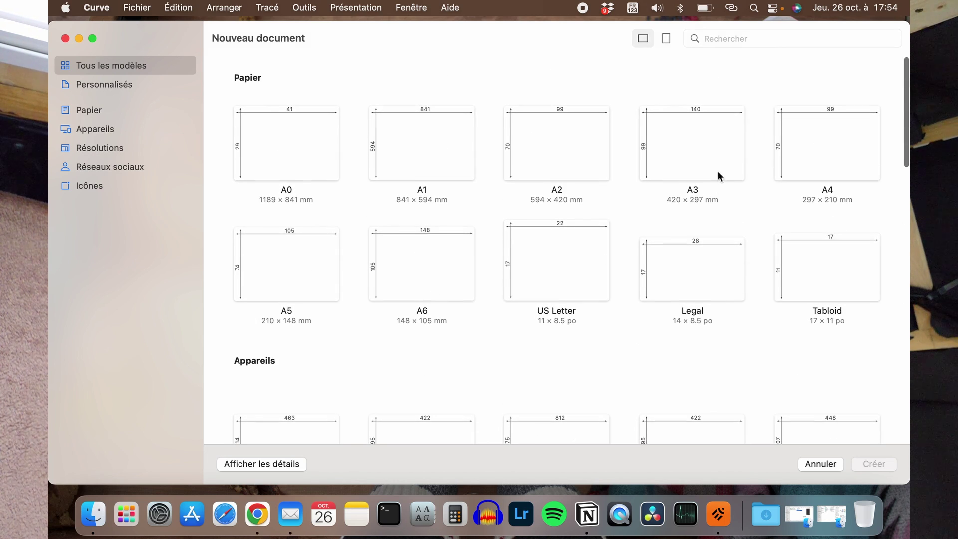
{"action": "double_click", "coordinate": [709, 161]}
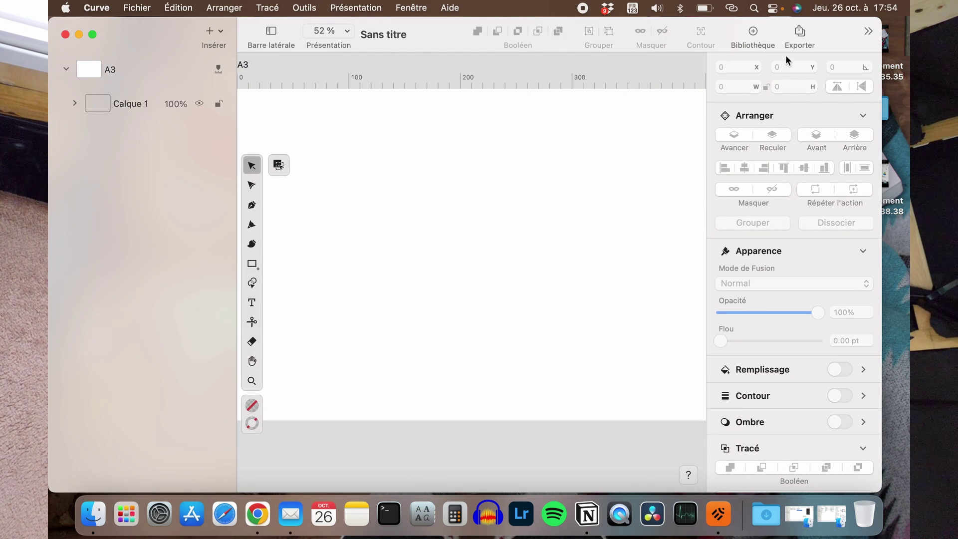
- Enlarge the document window and hide the layers sidebar to free space around the A3 artboard
{"action": "double_click", "coordinate": [829, 26]}
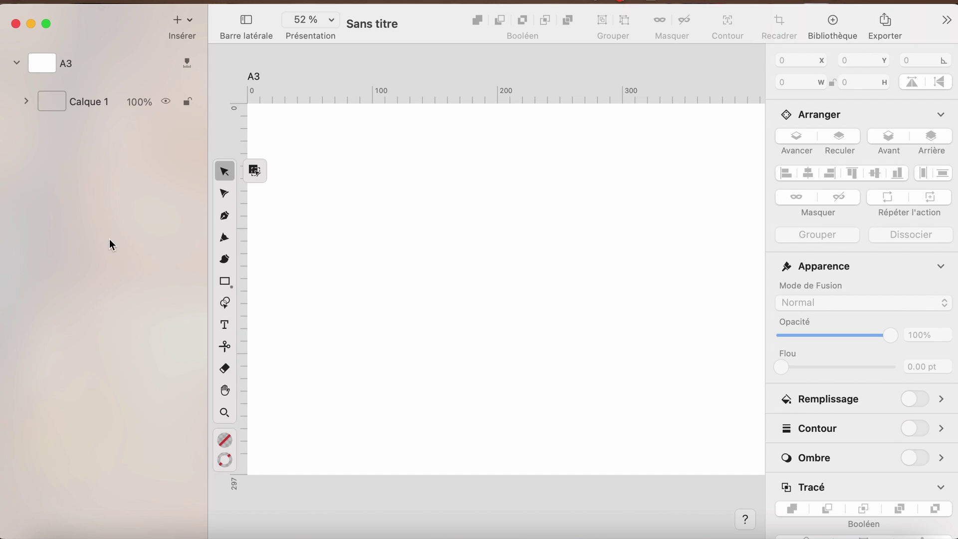
{"action": "left_click", "coordinate": [246, 21]}
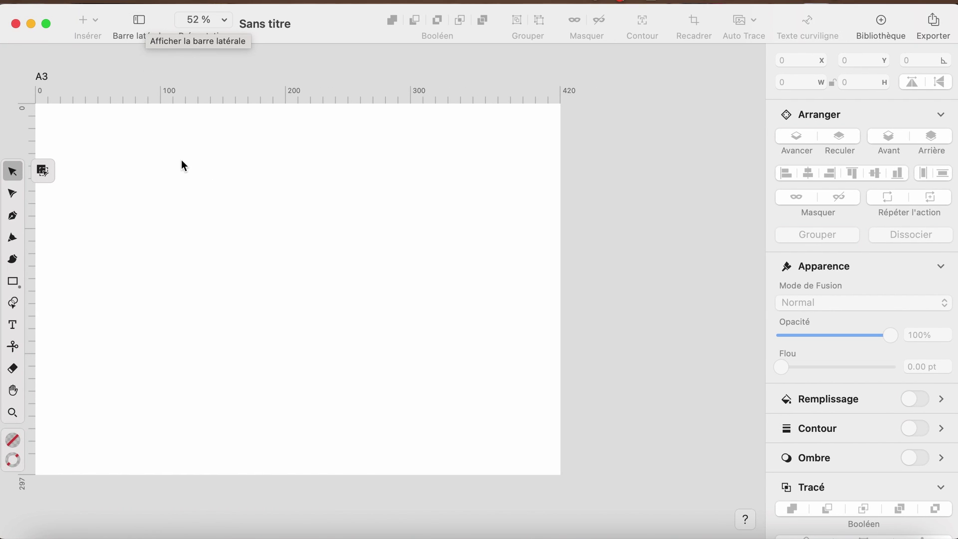
{"action": "scroll", "coordinate": [181, 160], "scroll_direction": "left", "scroll_amount": 5}
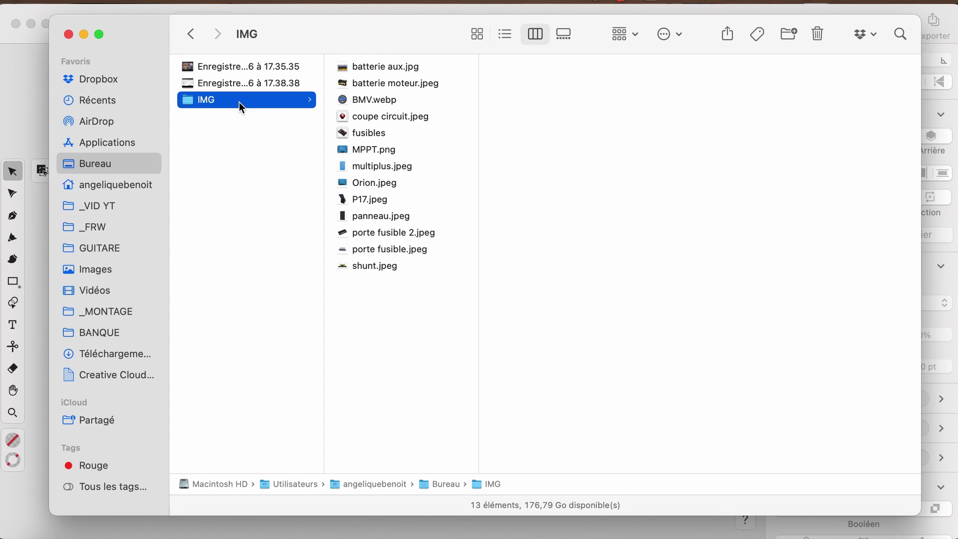
- Place batterie aux.jpg on the A3 artboard from the IMG folder, shown as icons in a smaller Finder window
{"action": "key", "text": "super+1"}
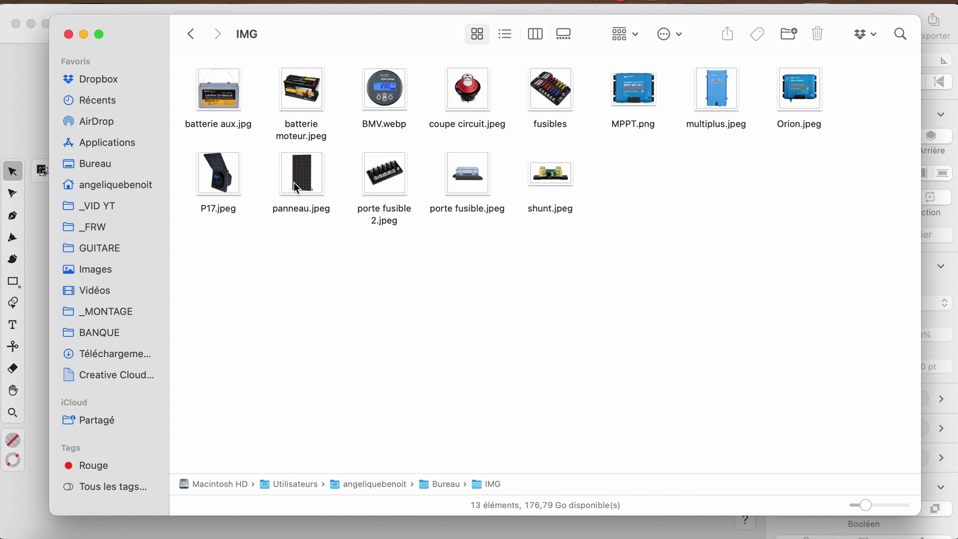
{"action": "mouse_move", "coordinate": [50, 16]}
{"action": "left_mouse_down"}
{"action": "mouse_move", "coordinate": [302, 100]}
{"action": "mouse_move", "coordinate": [188, 145]}
{"action": "mouse_move", "coordinate": [123, 201]}
{"action": "mouse_move", "coordinate": [103, 203]}
{"action": "left_mouse_up"}
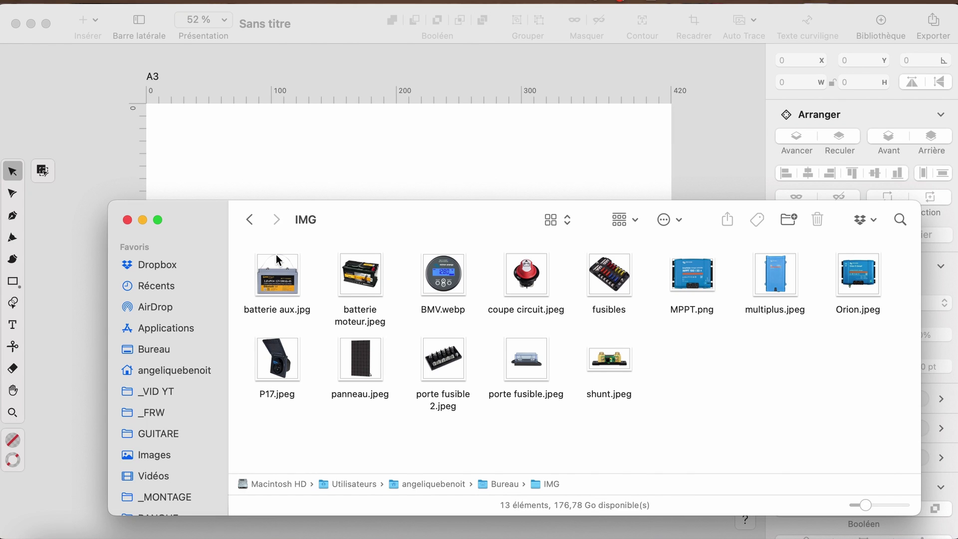
{"action": "left_click_drag", "start_coordinate": [277, 283], "coordinate": [402, 146]}
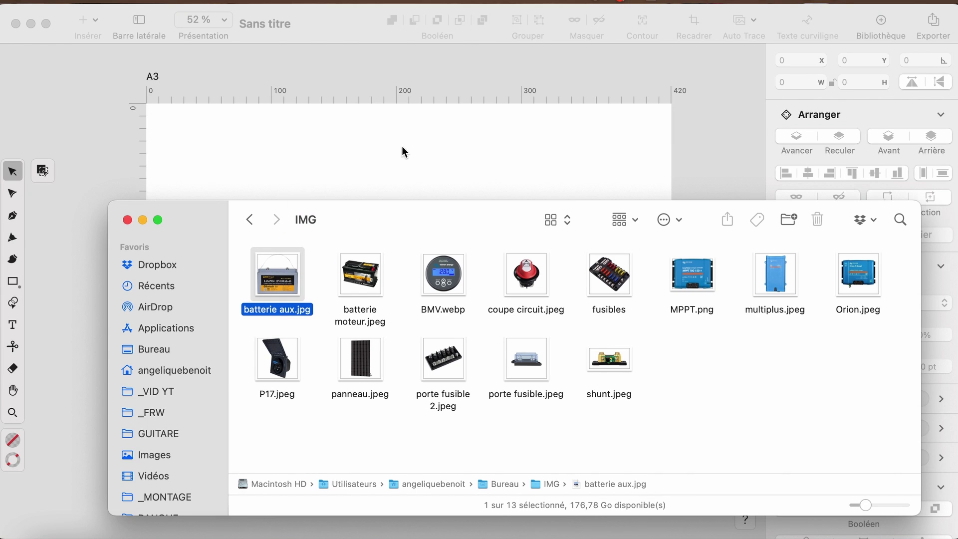
{"action": "left_click_drag", "start_coordinate": [360, 179], "coordinate": [399, 281]}
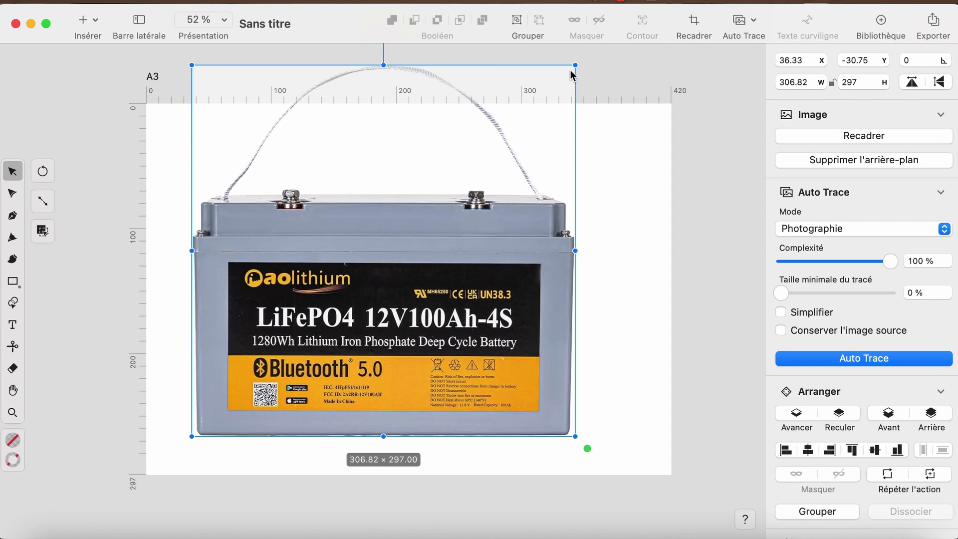
- Scale the lithium battery image down near the artboard's lower edge and duplicate it into a row of three
{"action": "left_click_drag", "start_coordinate": [579, 64], "coordinate": [381, 416]}
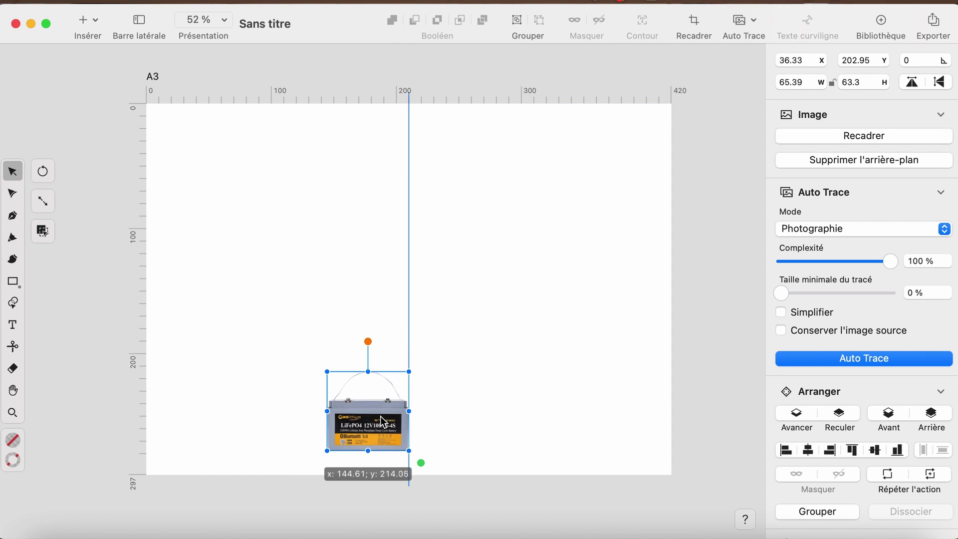
{"action": "left_click_drag", "start_coordinate": [407, 370], "coordinate": [348, 440]}
{"action": "left_click_drag", "start_coordinate": [408, 434], "coordinate": [484, 432]}
{"action": "left_click", "coordinate": [566, 375]}
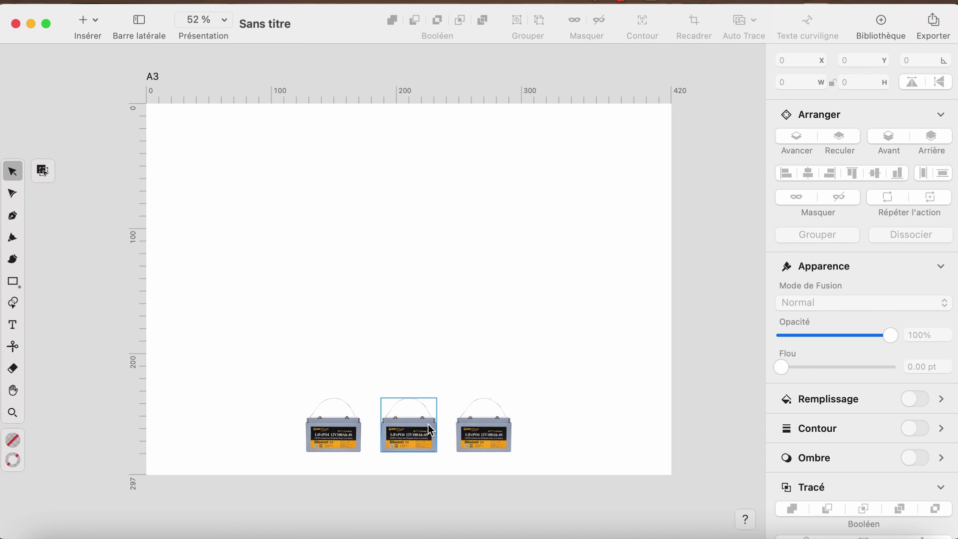
- Place batterie moteur.jpeg from the IMG folder in the artboard's upper area and scale it to about 46 × 46 mm
{"action": "left_click", "coordinate": [47, 522]}
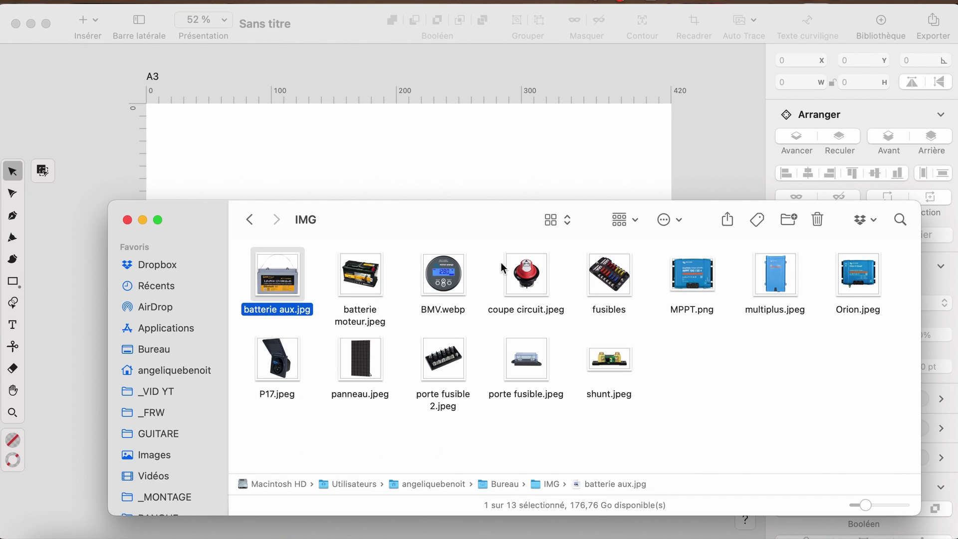
{"action": "left_click_drag", "start_coordinate": [349, 274], "coordinate": [352, 161]}
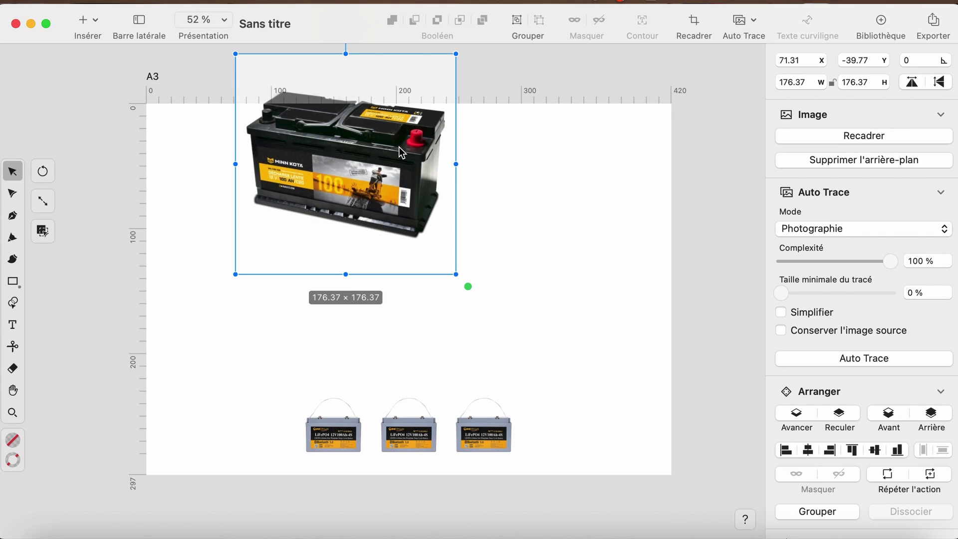
{"action": "left_click_drag", "start_coordinate": [454, 51], "coordinate": [304, 205]}
{"action": "left_click_drag", "start_coordinate": [281, 249], "coordinate": [370, 168]}
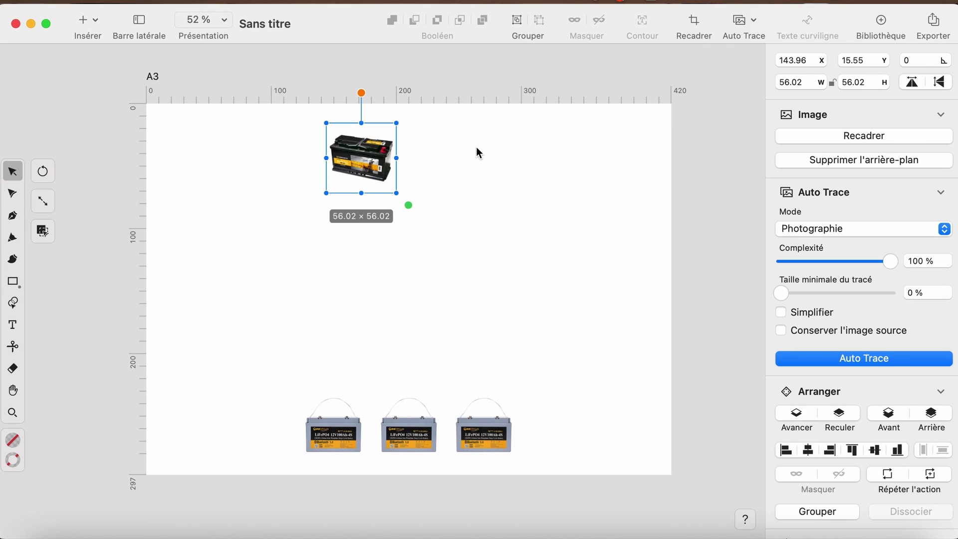
{"action": "left_click_drag", "start_coordinate": [379, 160], "coordinate": [376, 170]}
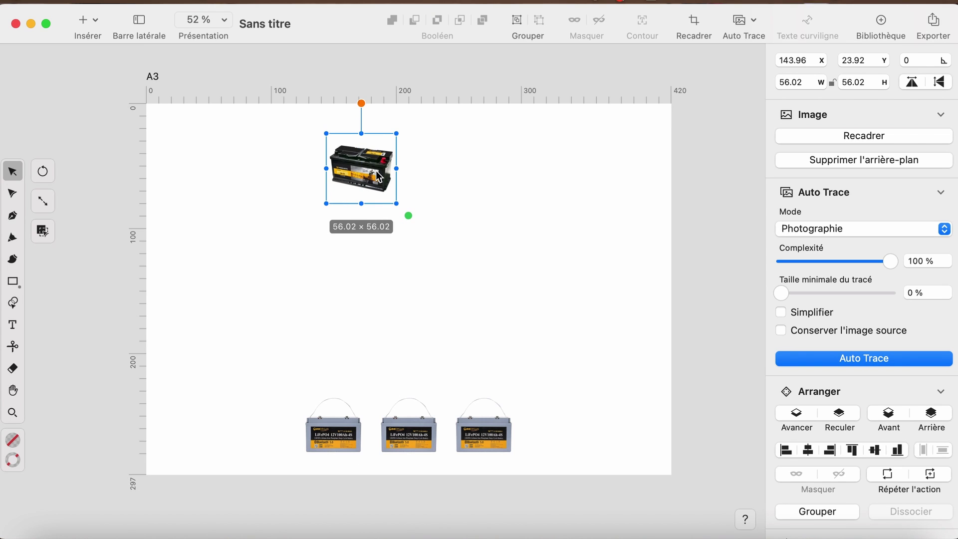
{"action": "left_click_drag", "start_coordinate": [397, 204], "coordinate": [378, 194]}
- Place MPPT.png from the IMG folder near the artboard's centre and scale it to about 45 × 33 mm
{"action": "left_click", "coordinate": [69, 528]}
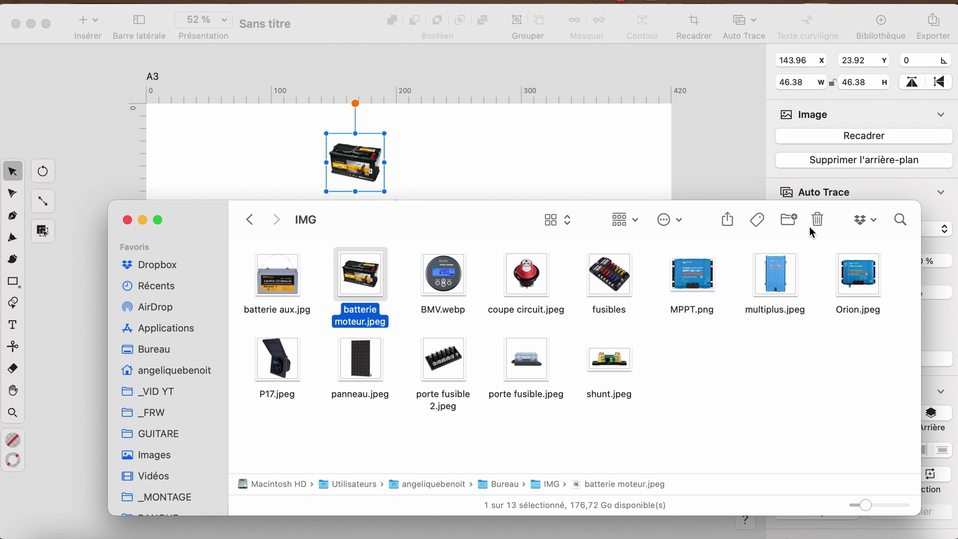
{"action": "left_click_drag", "start_coordinate": [692, 282], "coordinate": [486, 212]}
{"action": "left_click_drag", "start_coordinate": [702, 272], "coordinate": [492, 283]}
{"action": "left_click", "coordinate": [505, 156]}
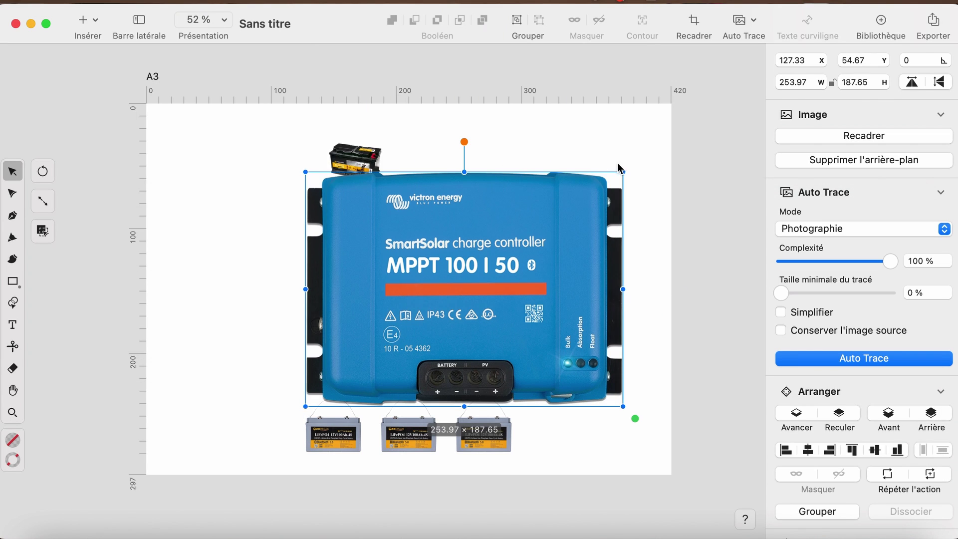
{"action": "left_click_drag", "start_coordinate": [621, 172], "coordinate": [437, 295]}
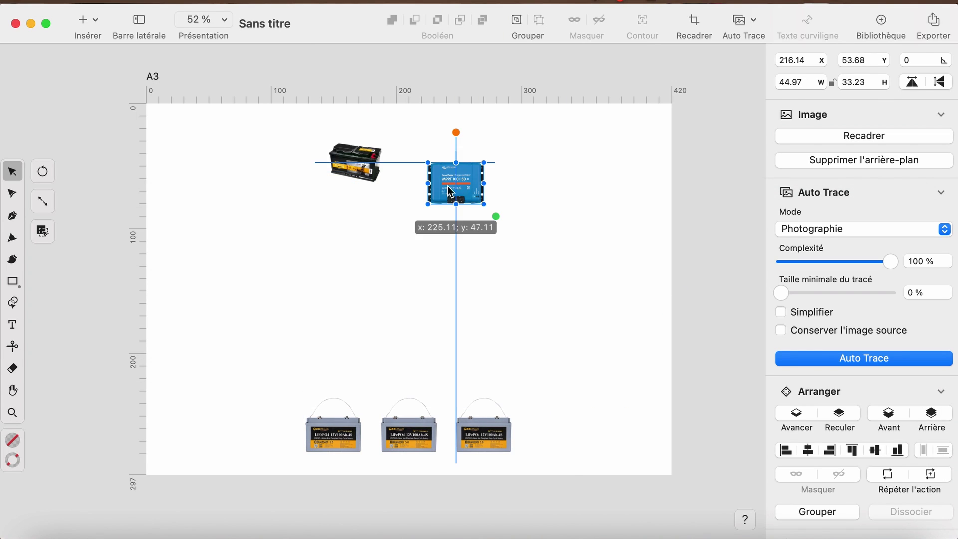
{"action": "left_click_drag", "start_coordinate": [448, 185], "coordinate": [432, 233]}
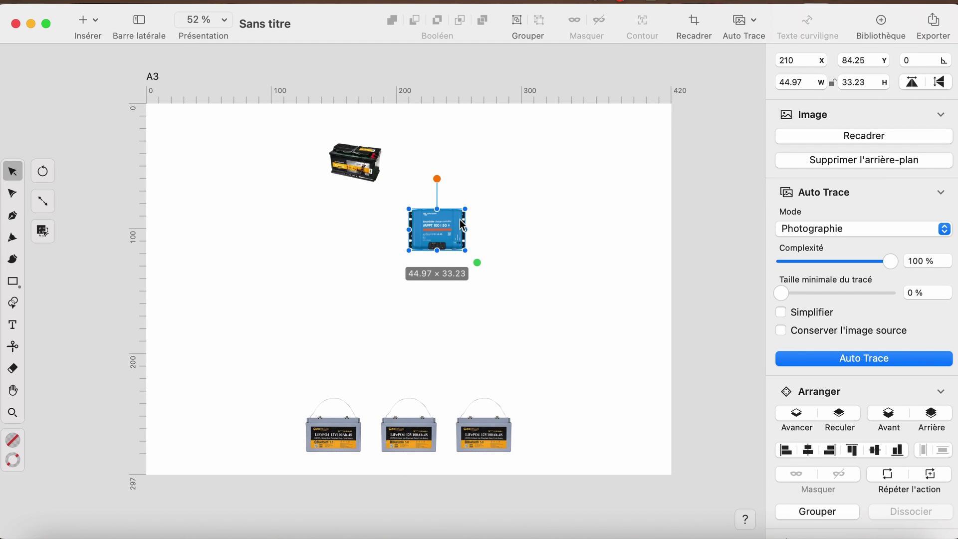
- Place Orion.jpeg from the IMG folder and scale it down beside the MPPT controller, below the engine battery
{"action": "key", "text": "super+Tab"}
{"action": "left_click_drag", "start_coordinate": [859, 275], "coordinate": [320, 253]}
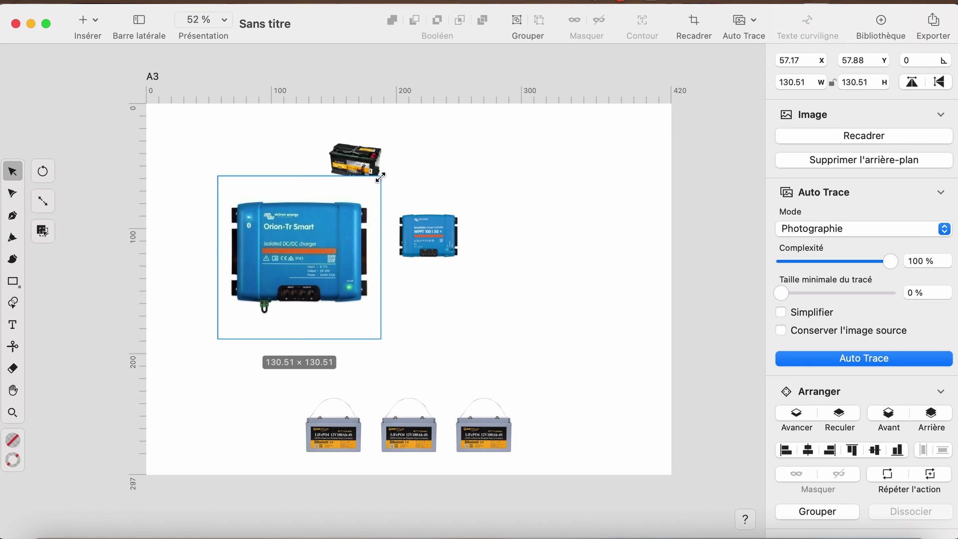
{"action": "left_click_drag", "start_coordinate": [380, 176], "coordinate": [371, 231]}
{"action": "mouse_move", "coordinate": [387, 270]}
{"action": "left_mouse_down"}
{"action": "mouse_move", "coordinate": [397, 275]}
{"action": "mouse_move", "coordinate": [381, 261]}
{"action": "mouse_move", "coordinate": [389, 271]}
{"action": "left_mouse_up"}
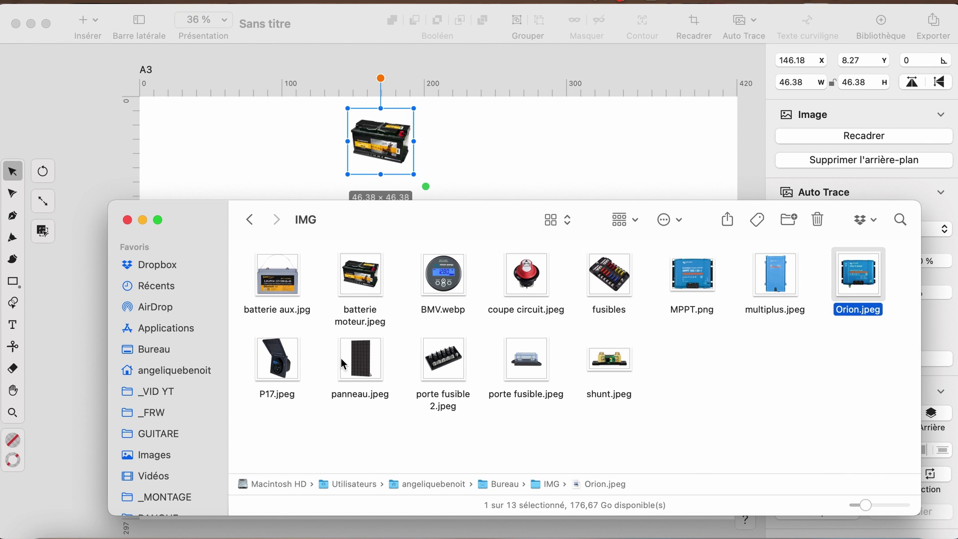
- Place panneau.jpeg above the MPPT controller, scale it down and duplicate it to form two solar panels
{"action": "left_click", "coordinate": [346, 349]}
{"action": "left_click_drag", "start_coordinate": [362, 385], "coordinate": [524, 151]}
{"action": "mouse_move", "coordinate": [617, 58]}
{"action": "left_mouse_down"}
{"action": "mouse_move", "coordinate": [620, 82]}
{"action": "mouse_move", "coordinate": [630, 72]}
{"action": "mouse_move", "coordinate": [584, 90]}
{"action": "mouse_move", "coordinate": [493, 184]}
{"action": "mouse_move", "coordinate": [469, 127]}
{"action": "mouse_move", "coordinate": [481, 154]}
{"action": "mouse_move", "coordinate": [553, 149]}
{"action": "left_mouse_up"}
{"action": "left_click", "coordinate": [538, 147]}
{"action": "left_click", "coordinate": [599, 153]}
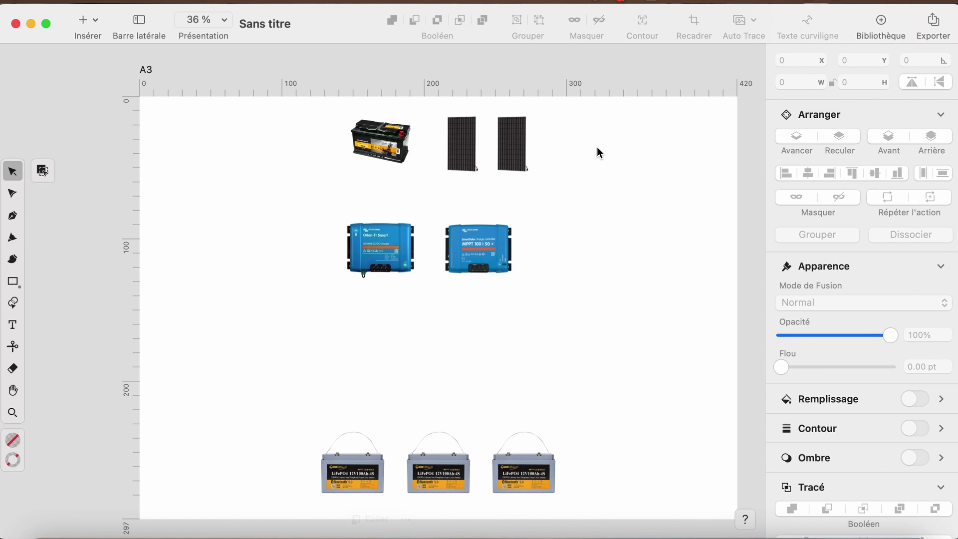
- Crop the empty side margins of the second solar panel image and move it closer beside the first panel
{"action": "left_click", "coordinate": [496, 145]}
{"action": "scroll", "coordinate": [496, 145], "scroll_direction": "up", "scroll_amount": 5}
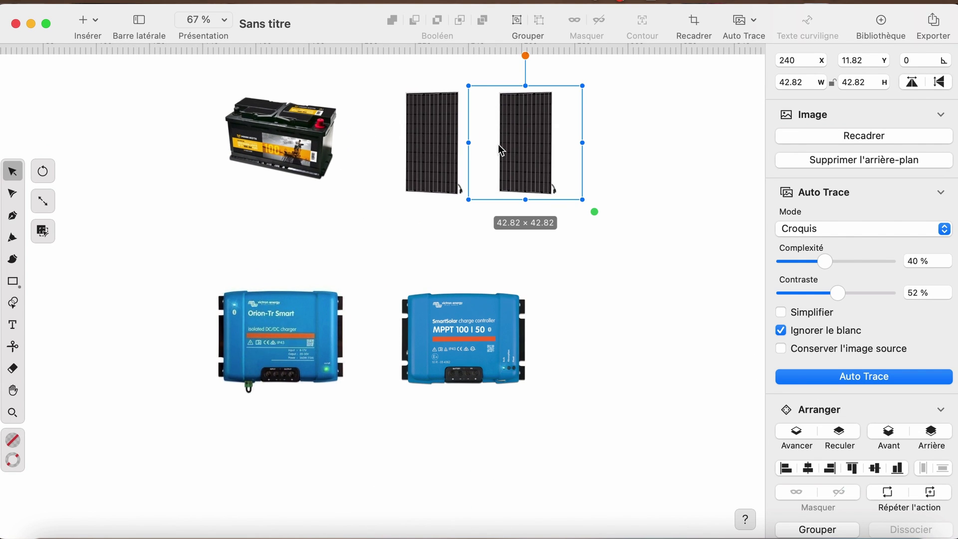
{"action": "double_click", "coordinate": [509, 142]}
{"action": "left_click", "coordinate": [640, 158]}
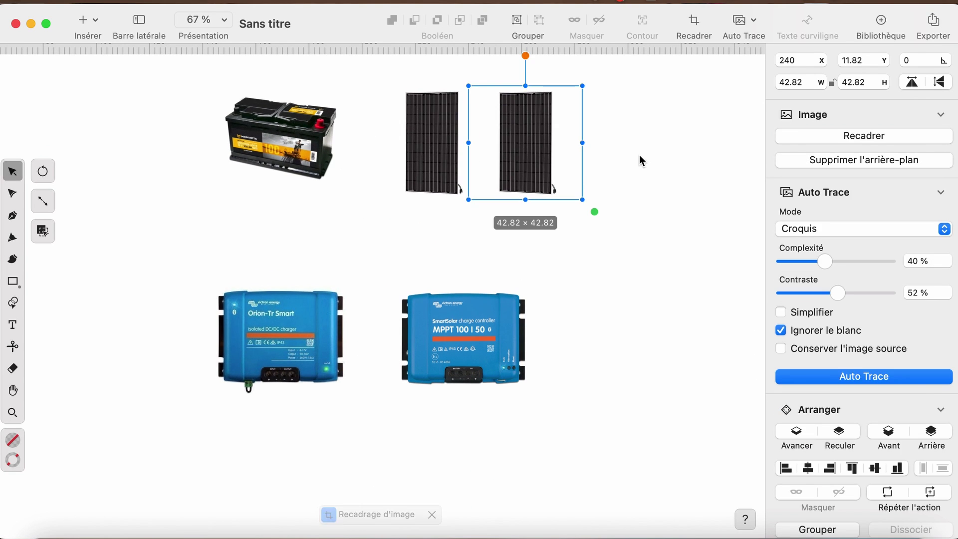
{"action": "left_click", "coordinate": [640, 159]}
{"action": "mouse_move", "coordinate": [528, 140]}
{"action": "left_mouse_down"}
{"action": "mouse_move", "coordinate": [493, 141]}
{"action": "mouse_move", "coordinate": [540, 134]}
{"action": "left_mouse_up"}
{"action": "double_click", "coordinate": [540, 134]}
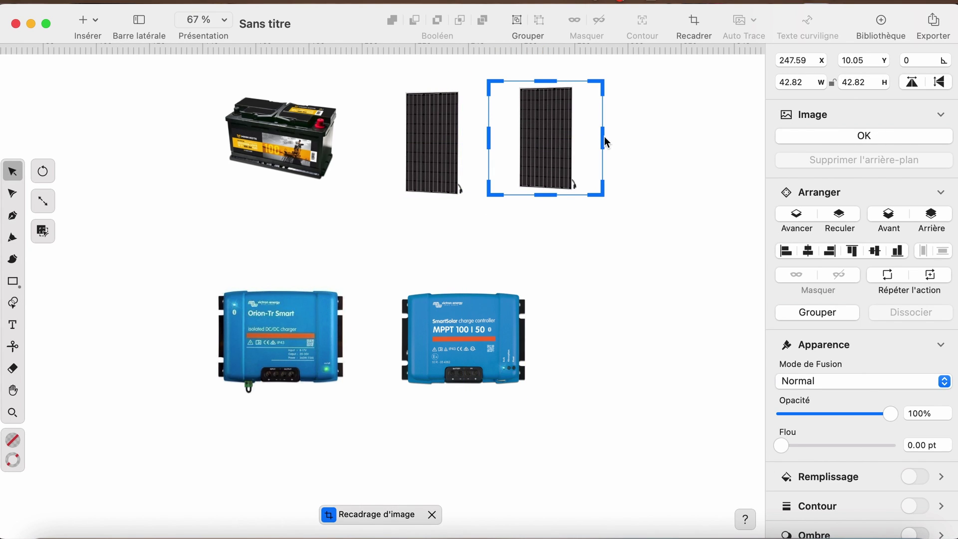
{"action": "left_click_drag", "start_coordinate": [604, 140], "coordinate": [592, 143]}
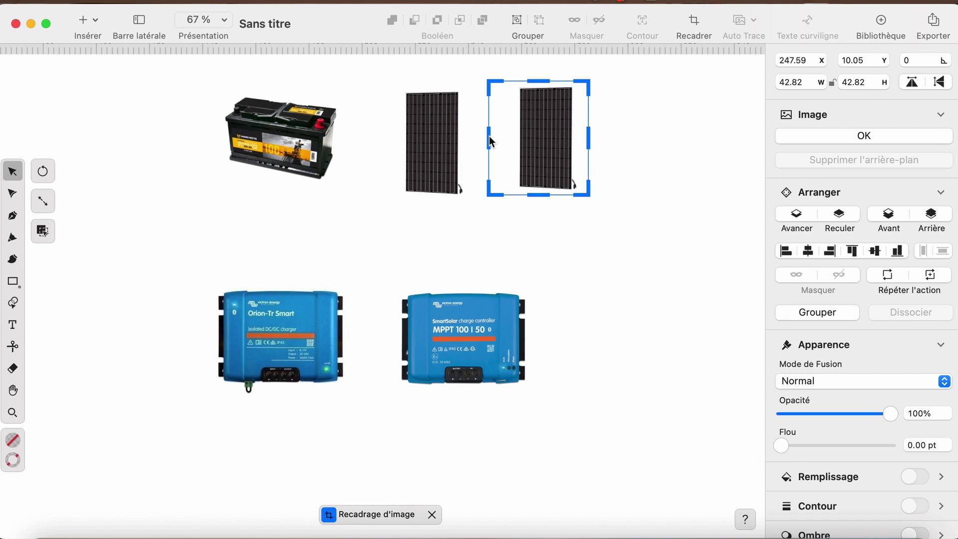
{"action": "mouse_move", "coordinate": [489, 137]}
{"action": "left_mouse_down"}
{"action": "mouse_move", "coordinate": [515, 137]}
{"action": "mouse_move", "coordinate": [502, 143]}
{"action": "mouse_move", "coordinate": [519, 148]}
{"action": "left_mouse_up"}
{"action": "left_click", "coordinate": [643, 133]}
{"action": "left_click", "coordinate": [699, 153]}
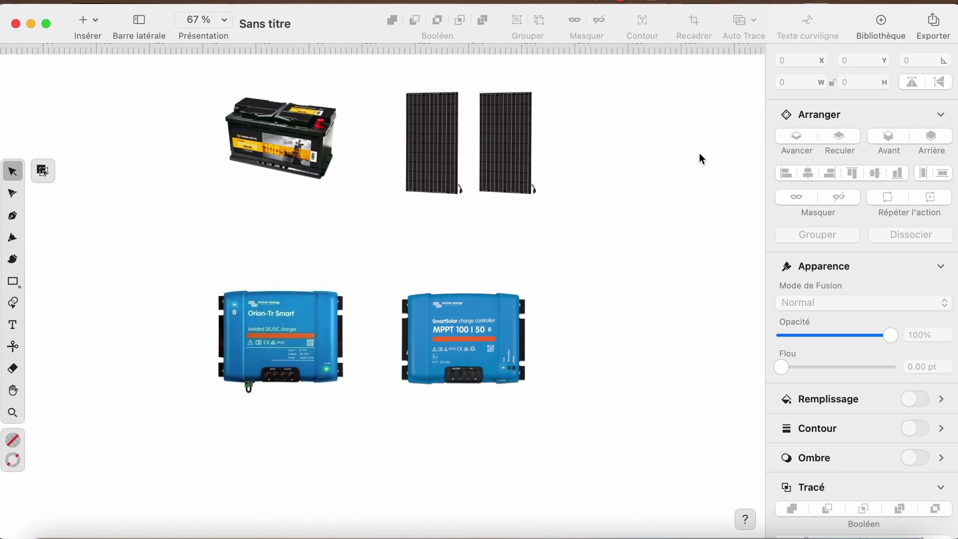
- Move the engine battery image slightly down to line up with the solar panels
{"action": "scroll", "coordinate": [699, 153], "scroll_direction": "down", "scroll_amount": 3}
{"action": "scroll", "coordinate": [699, 153], "scroll_direction": "down", "scroll_amount": 2}
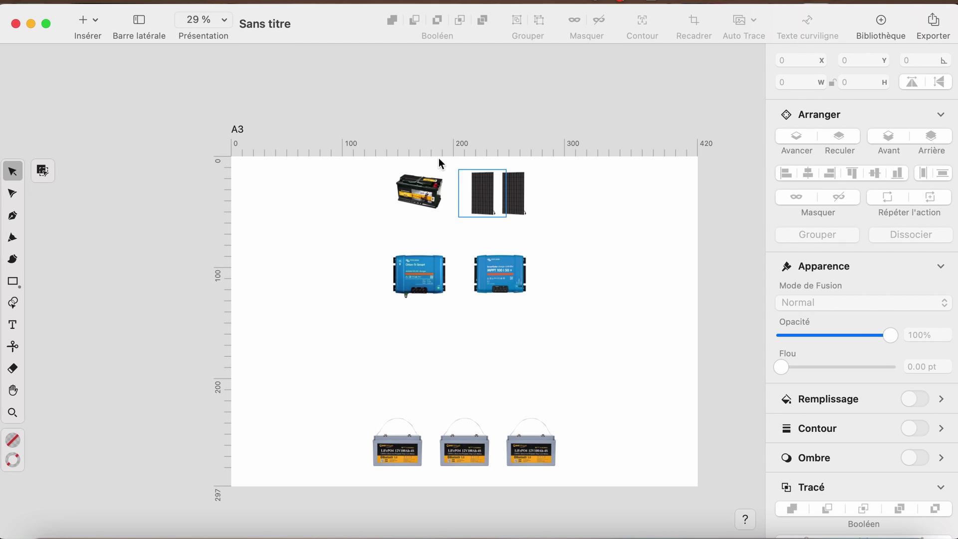
{"action": "left_click_drag", "start_coordinate": [431, 201], "coordinate": [432, 206]}
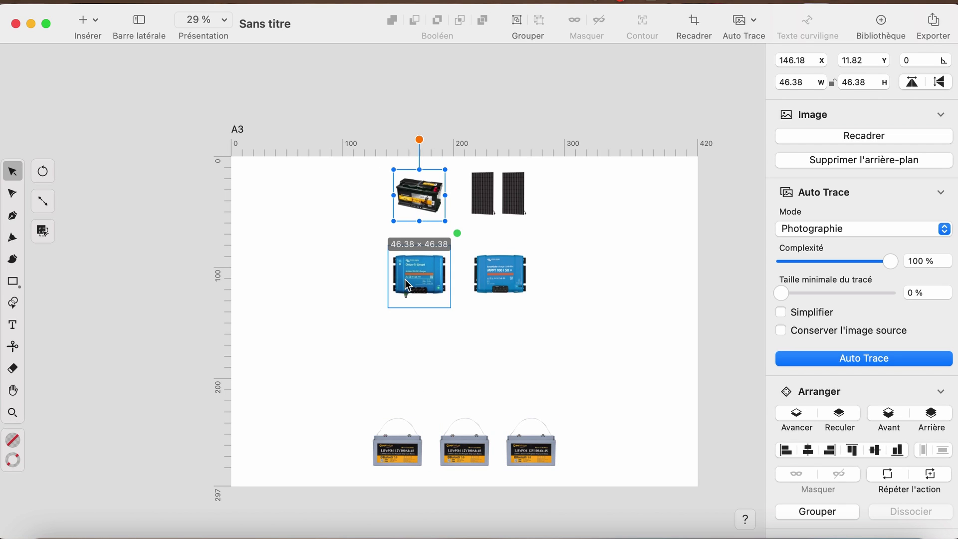
{"action": "left_click", "coordinate": [626, 306]}
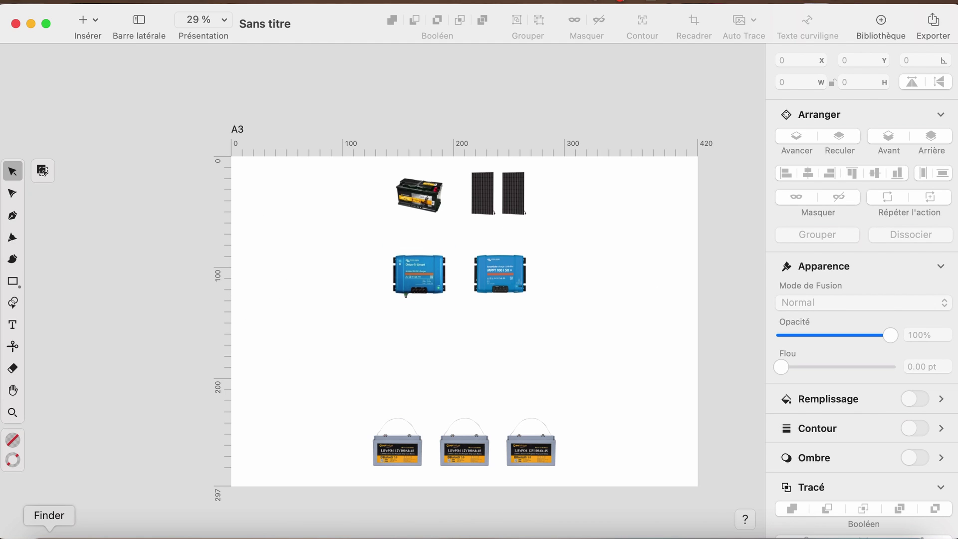
- Place multiplus.jpeg from the IMG folder on the artboard, in the free area beside the engine battery and Orion charger
{"action": "left_click", "coordinate": [50, 535]}
{"action": "left_click_drag", "start_coordinate": [777, 275], "coordinate": [329, 148]}
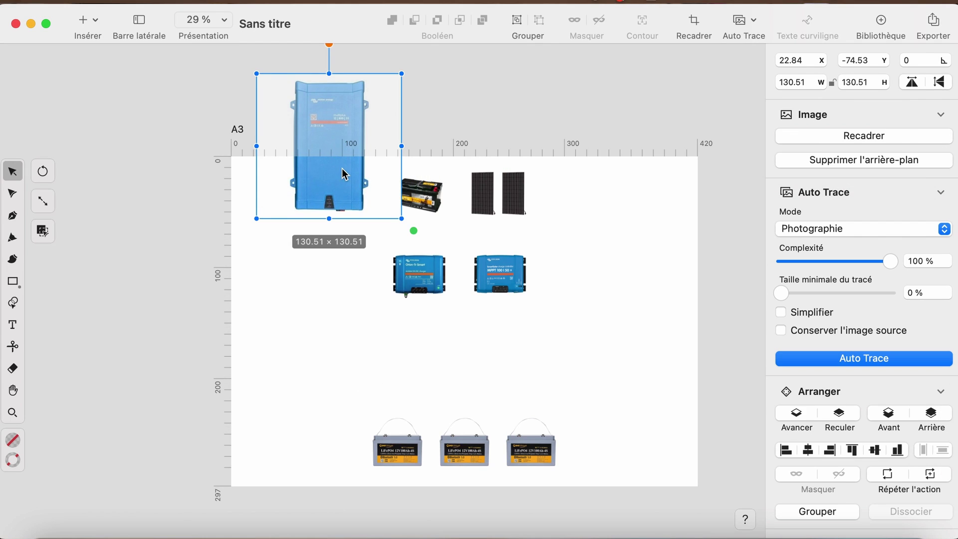
{"action": "left_click_drag", "start_coordinate": [338, 184], "coordinate": [326, 278]}
- Crop the MultiPlus image's empty side margins and scale it to about 38 × 66 mm beside the Orion charger
{"action": "double_click", "coordinate": [326, 278]}
{"action": "left_click_drag", "start_coordinate": [389, 247], "coordinate": [356, 244]}
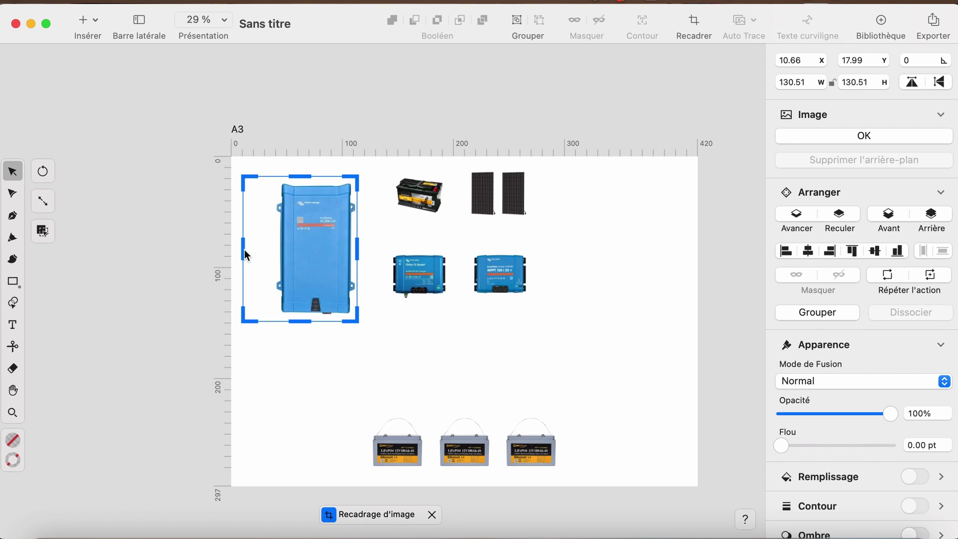
{"action": "left_click_drag", "start_coordinate": [244, 250], "coordinate": [274, 250]}
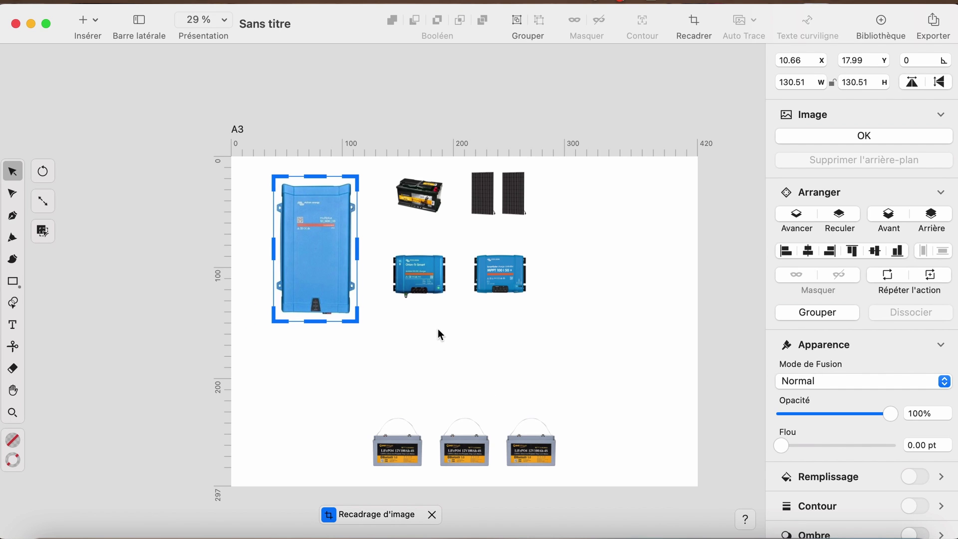
{"action": "key", "text": "Return"}
{"action": "left_click_drag", "start_coordinate": [320, 220], "coordinate": [318, 282]}
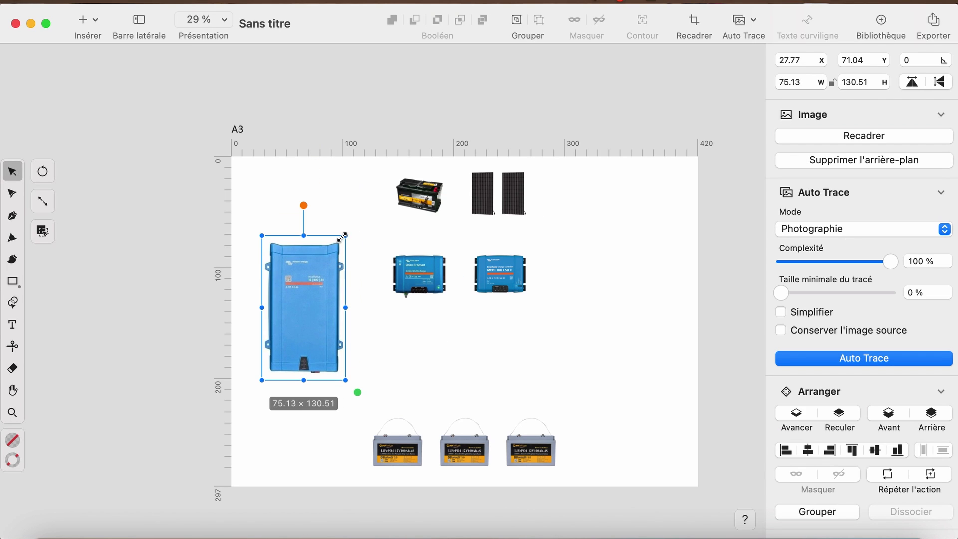
{"action": "left_click_drag", "start_coordinate": [353, 245], "coordinate": [305, 292]}
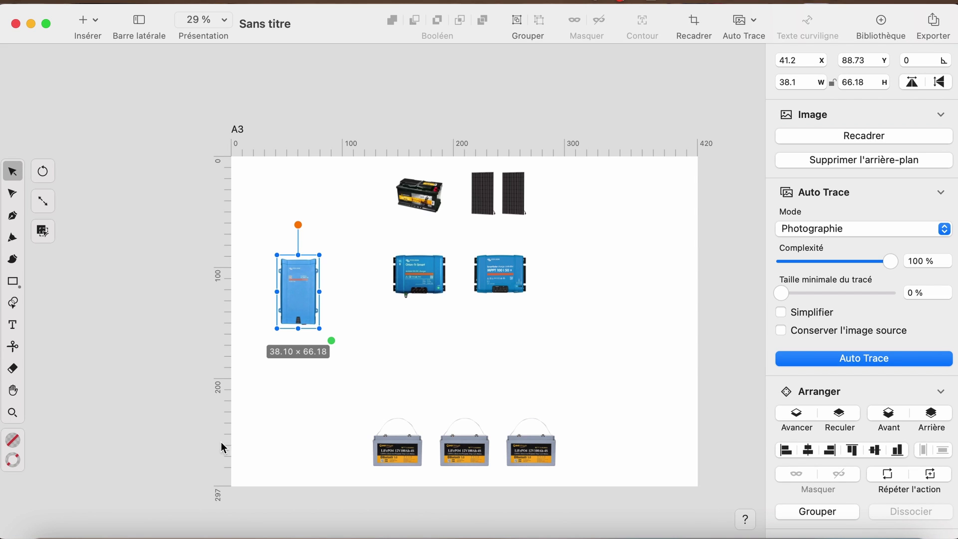
- Place P17.jpeg from the IMG folder, scaled to about 47.5 × 47.5 mm, beside the engine battery
{"action": "left_click", "coordinate": [49, 535]}
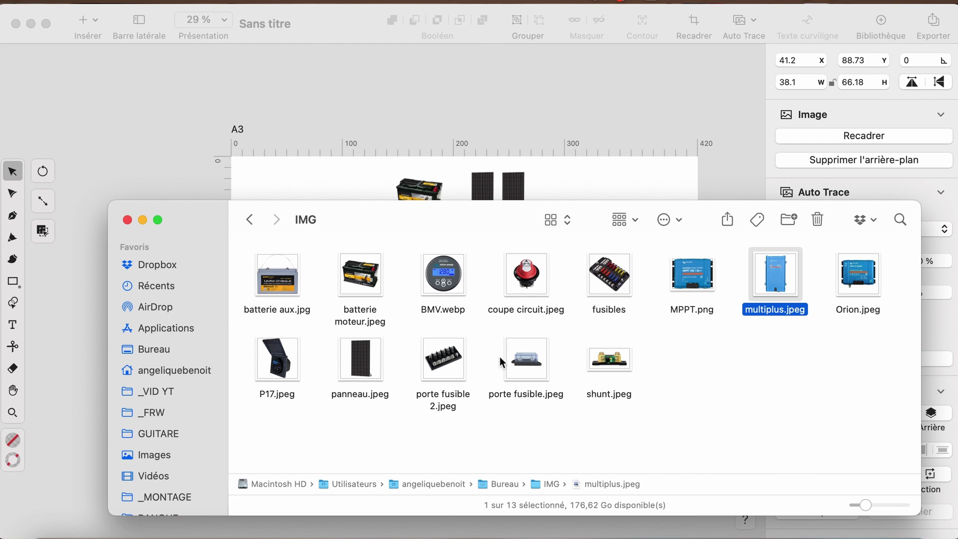
{"action": "left_click_drag", "start_coordinate": [278, 362], "coordinate": [309, 181]}
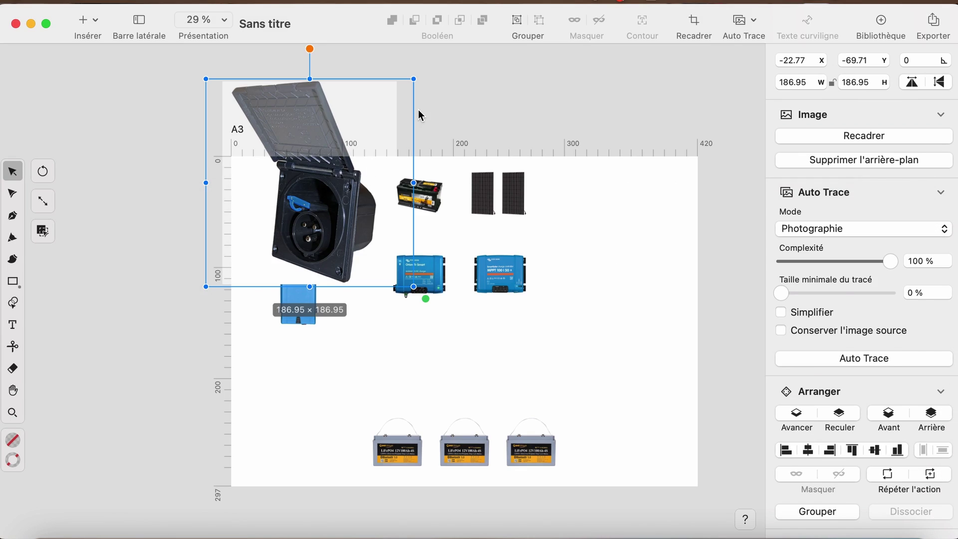
{"action": "left_click_drag", "start_coordinate": [372, 222], "coordinate": [347, 202]}
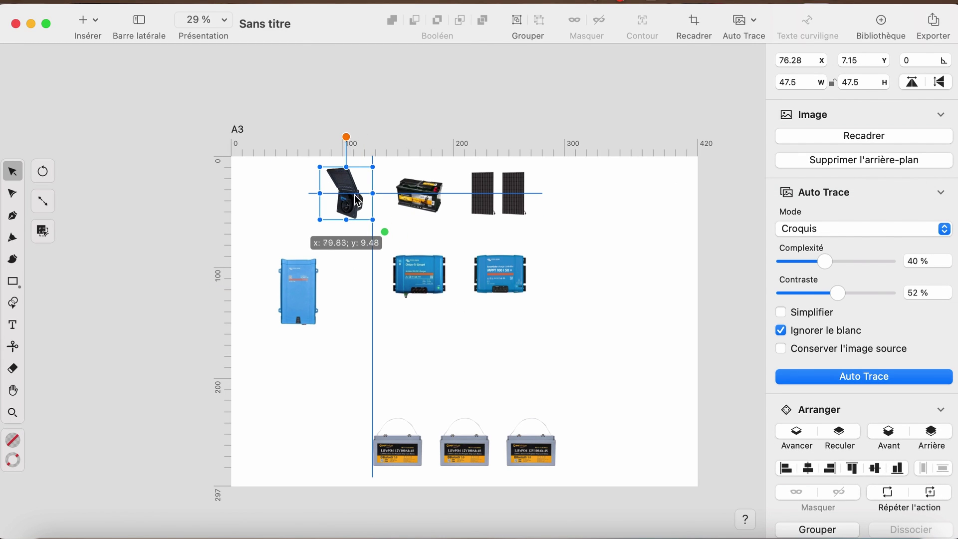
{"action": "left_click", "coordinate": [550, 152]}
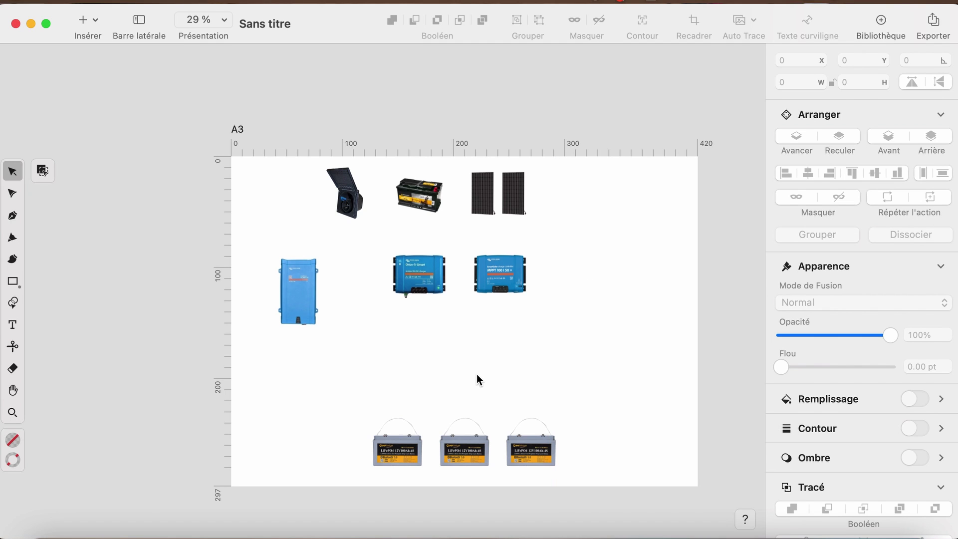
- Place the fusibles picture, scaled down and rotated upright, near the artboard's right edge and duplicate the fuse box below it
{"action": "key", "text": "super+Tab"}
{"action": "mouse_move", "coordinate": [610, 275]}
{"action": "left_mouse_down"}
{"action": "mouse_move", "coordinate": [623, 176]}
{"action": "mouse_move", "coordinate": [642, 212]}
{"action": "mouse_move", "coordinate": [451, 382]}
{"action": "left_mouse_up"}
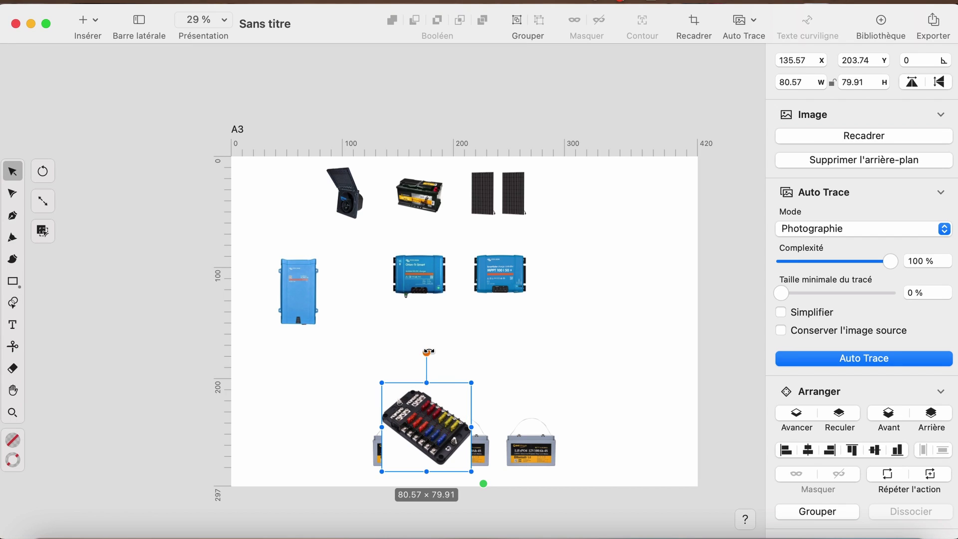
{"action": "left_click_drag", "start_coordinate": [427, 352], "coordinate": [621, 193]}
{"action": "left_click", "coordinate": [656, 334]}
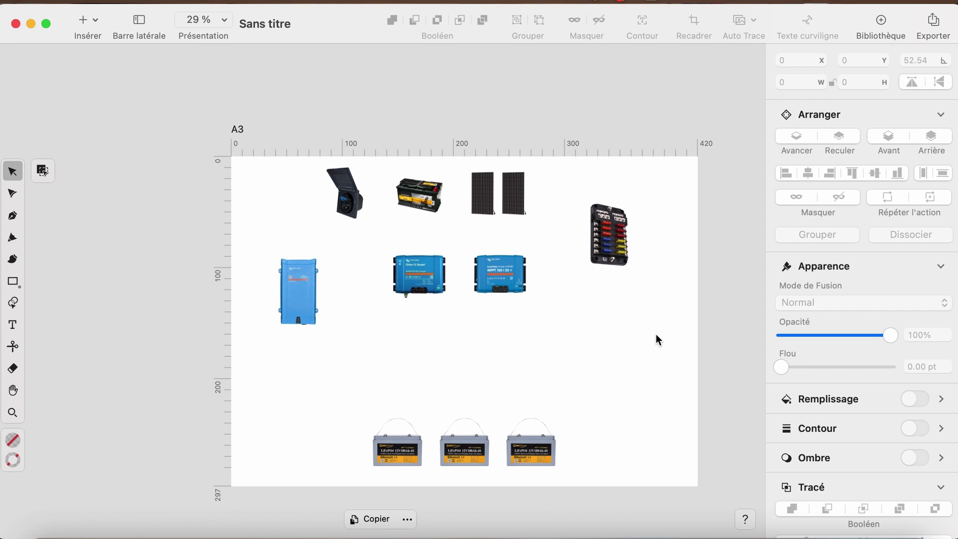
{"action": "left_click_drag", "start_coordinate": [614, 238], "coordinate": [615, 324]}
{"action": "left_click", "coordinate": [707, 295]}
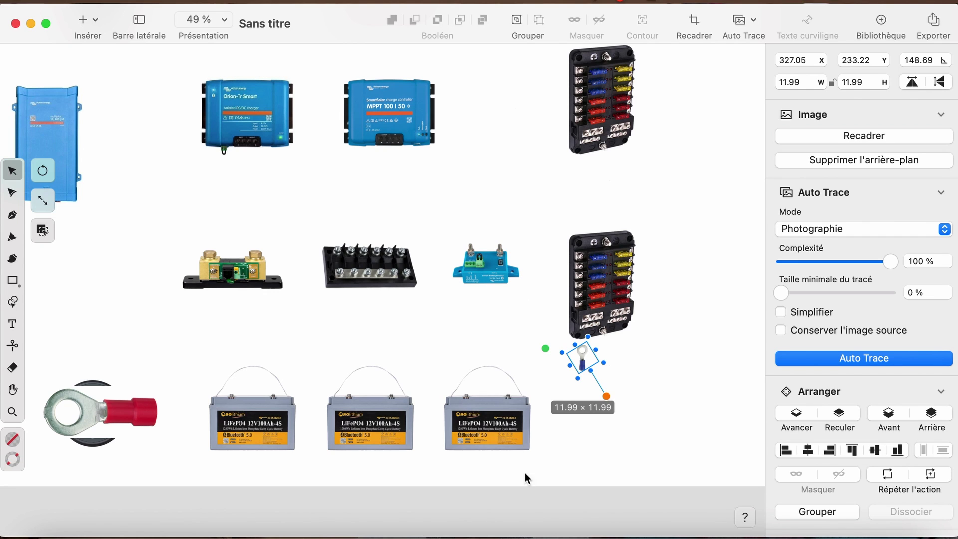
- Scale down the red ring terminal beside the lower fuse box and duplicate it into a vertical column
{"action": "scroll", "coordinate": [475, 426], "scroll_direction": "down", "scroll_amount": 3}
{"action": "left_click_drag", "start_coordinate": [199, 417], "coordinate": [547, 295]}
{"action": "left_click_drag", "start_coordinate": [596, 271], "coordinate": [616, 293]}
{"action": "scroll", "coordinate": [628, 301], "scroll_direction": "up", "scroll_amount": 3}
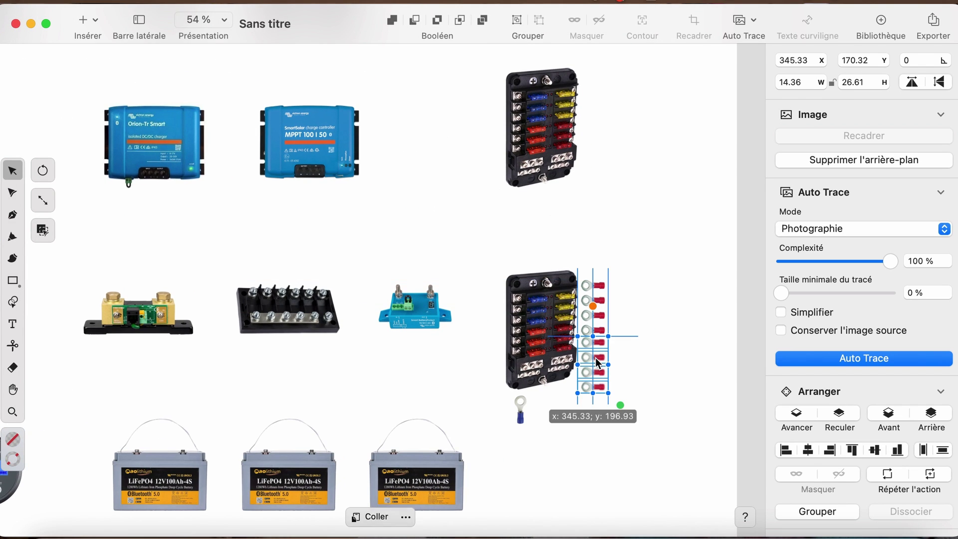
- Space the lower four red terminals evenly and duplicate them to extend the column to twelve
{"action": "left_click_drag", "start_coordinate": [599, 364], "coordinate": [599, 364]}
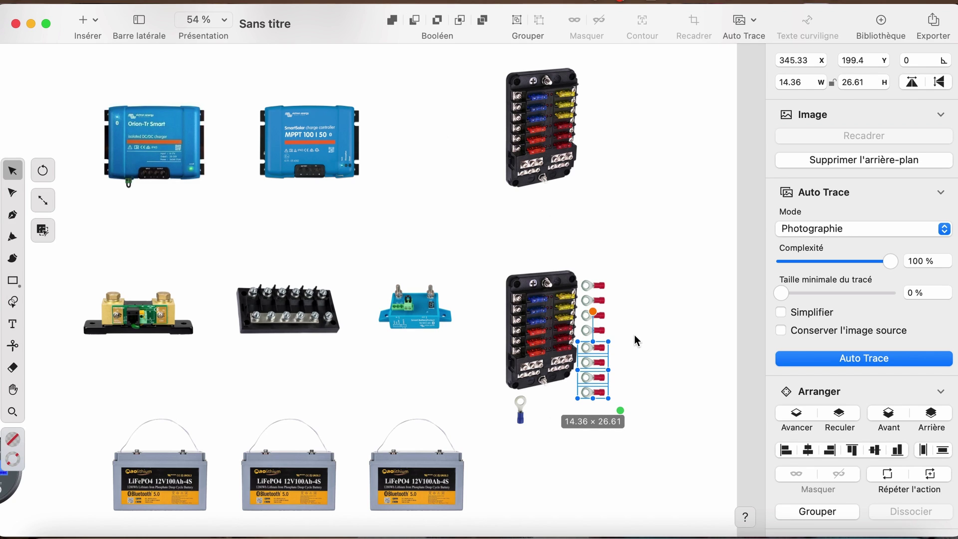
{"action": "key", "text": "super+d"}
{"action": "key", "text": "Up"}
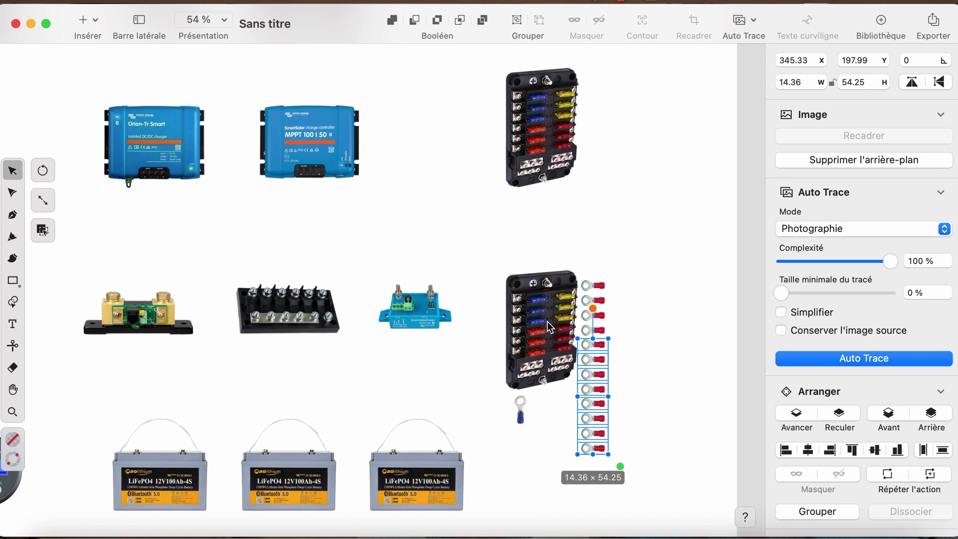
{"action": "left_click", "coordinate": [721, 344]}
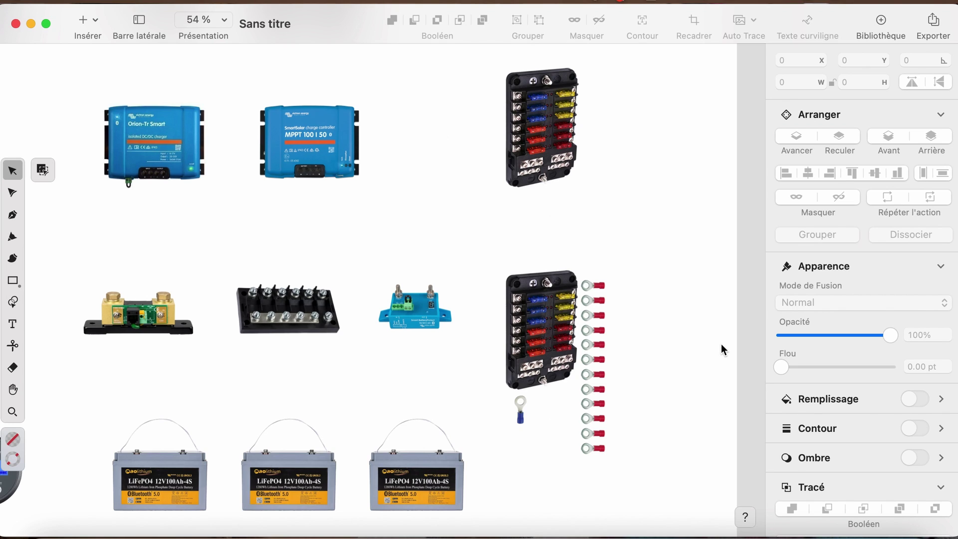
- Select the twelve red terminals without the fuse box and move the column up about 11 mm alongside it
{"action": "left_click_drag", "start_coordinate": [623, 283], "coordinate": [594, 446]}
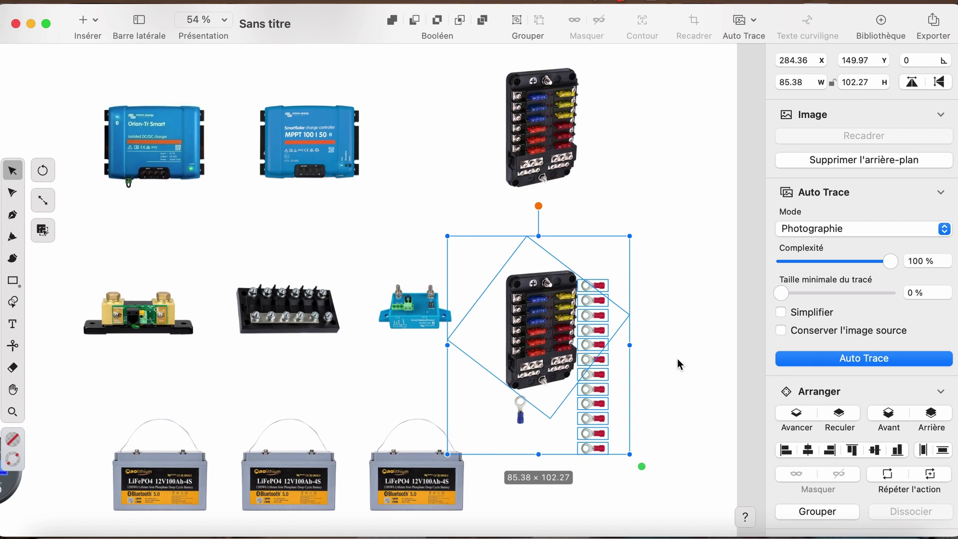
{"action": "left_click", "coordinate": [551, 326], "text": "shift"}
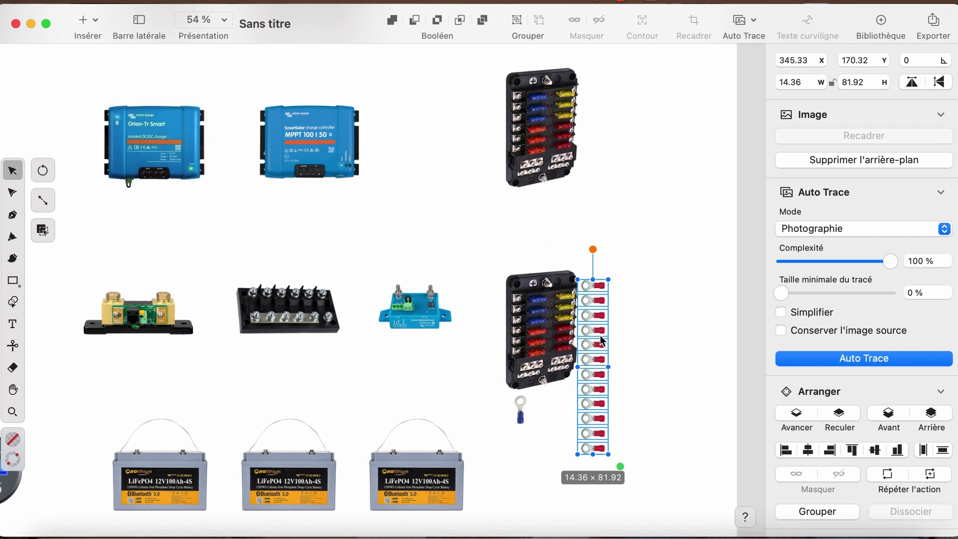
{"action": "left_click_drag", "start_coordinate": [603, 334], "coordinate": [604, 307]}
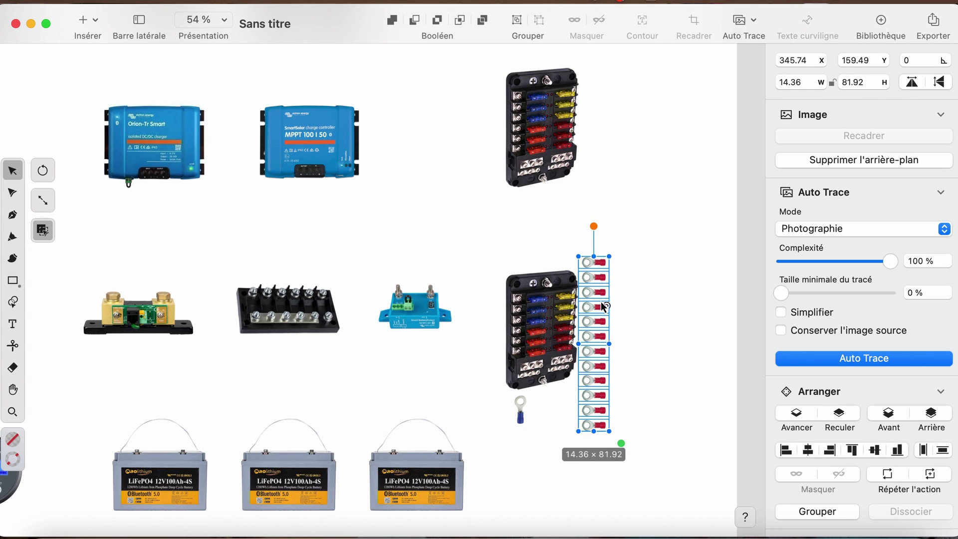
{"action": "scroll", "coordinate": [607, 314], "scroll_direction": "up", "scroll_amount": 5}
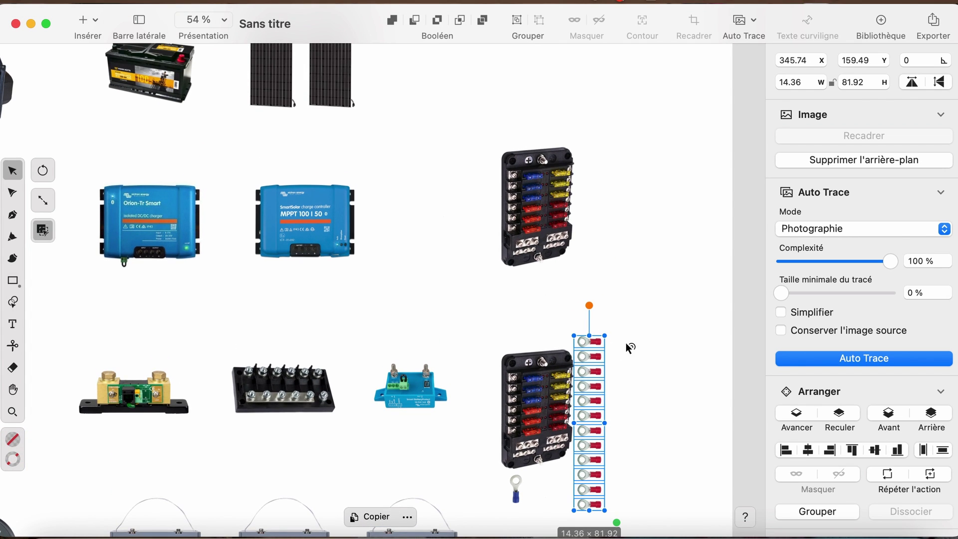
- Duplicate the column of twelve red terminals up alongside the upper fuse box
{"action": "left_click", "coordinate": [639, 342]}
{"action": "left_click", "coordinate": [595, 362]}
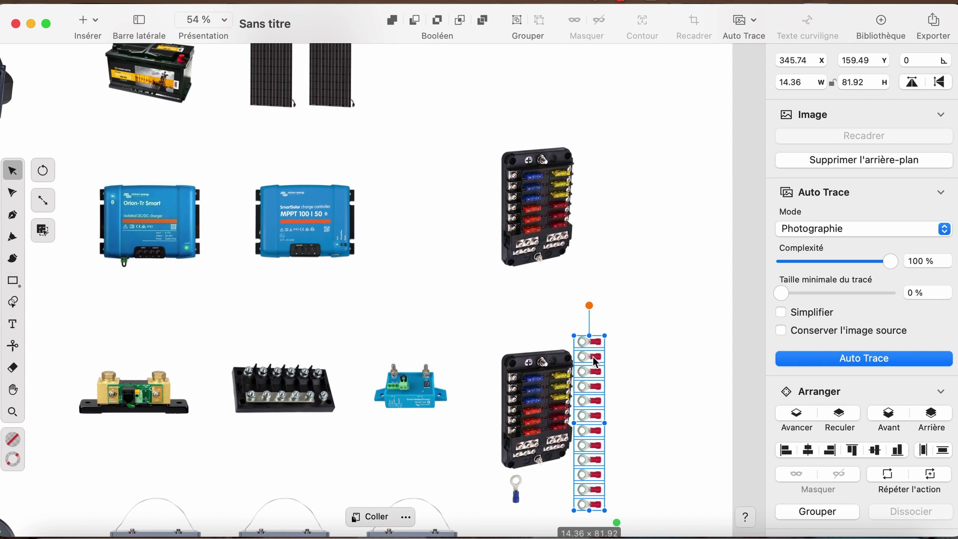
{"action": "left_click_drag", "start_coordinate": [596, 362], "coordinate": [595, 120]}
{"action": "left_click", "coordinate": [652, 374]}
- Duplicate the blue ring terminal into a row of three below the lower fuse box
{"action": "scroll", "coordinate": [654, 373], "scroll_direction": "down", "scroll_amount": 5}
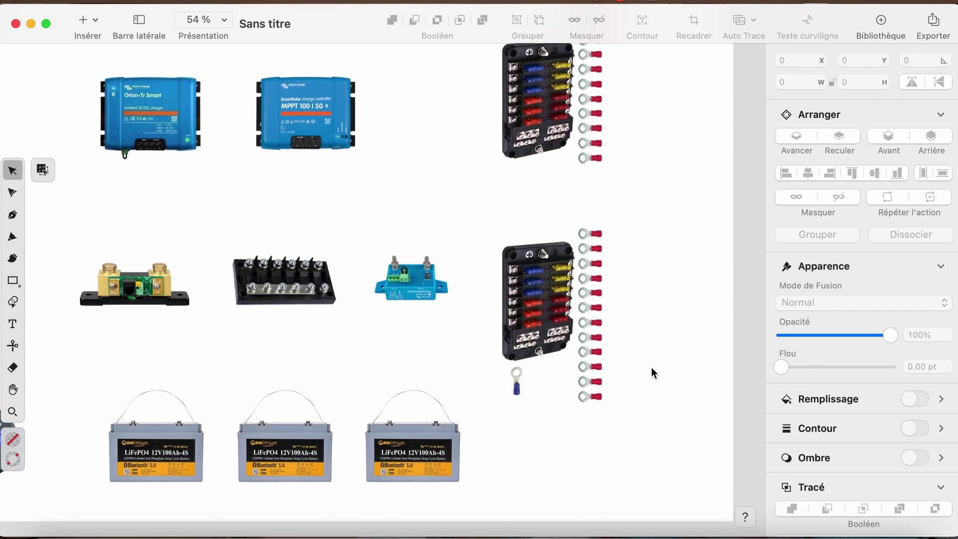
{"action": "left_click", "coordinate": [516, 385]}
{"action": "left_click_drag", "start_coordinate": [516, 385], "coordinate": [484, 391]}
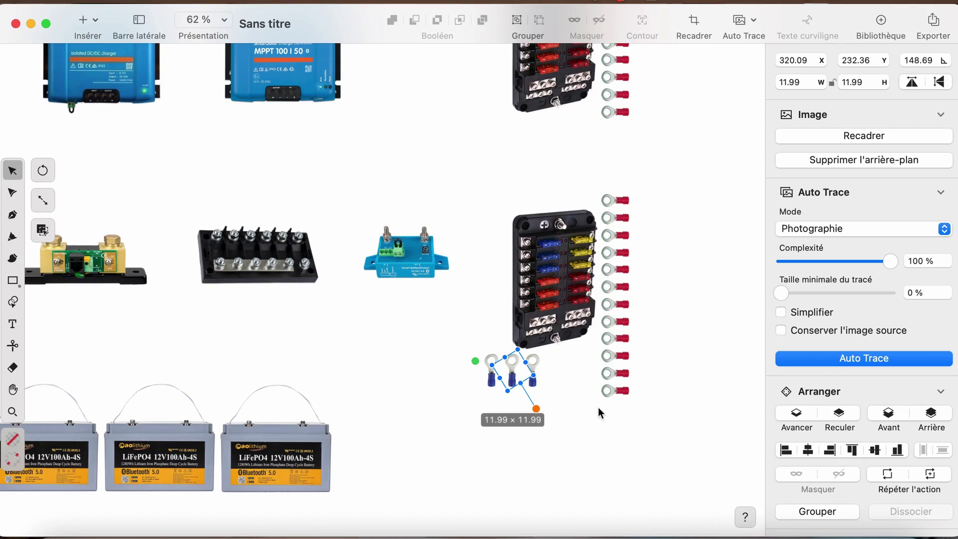
{"action": "left_click", "coordinate": [565, 415]}
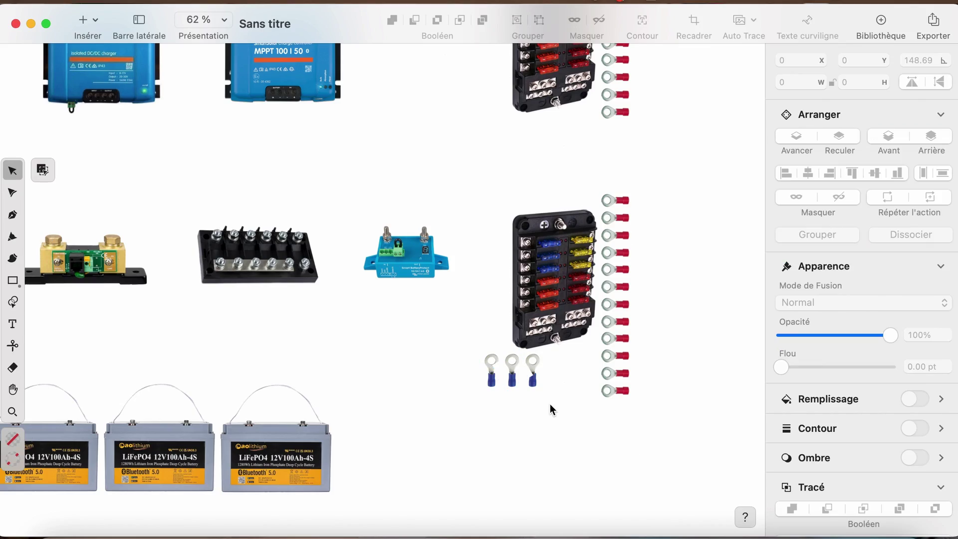
- Remove the image background of the middle blue ring terminal below the lower fuse box
{"action": "scroll", "coordinate": [550, 403], "scroll_direction": "up", "scroll_amount": 2}
{"action": "left_click", "coordinate": [546, 373]}
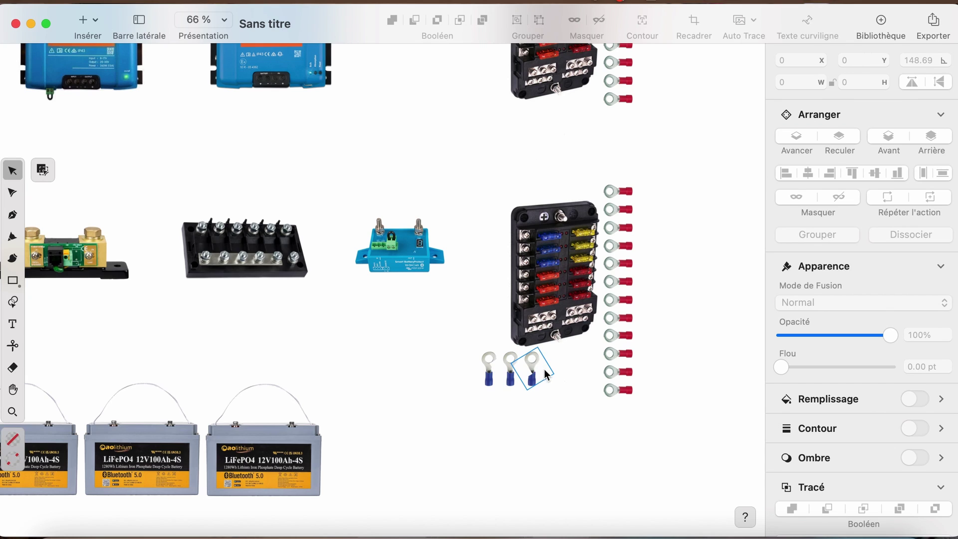
{"action": "left_click", "coordinate": [523, 381]}
{"action": "scroll", "coordinate": [525, 378], "scroll_direction": "up", "scroll_amount": 5}
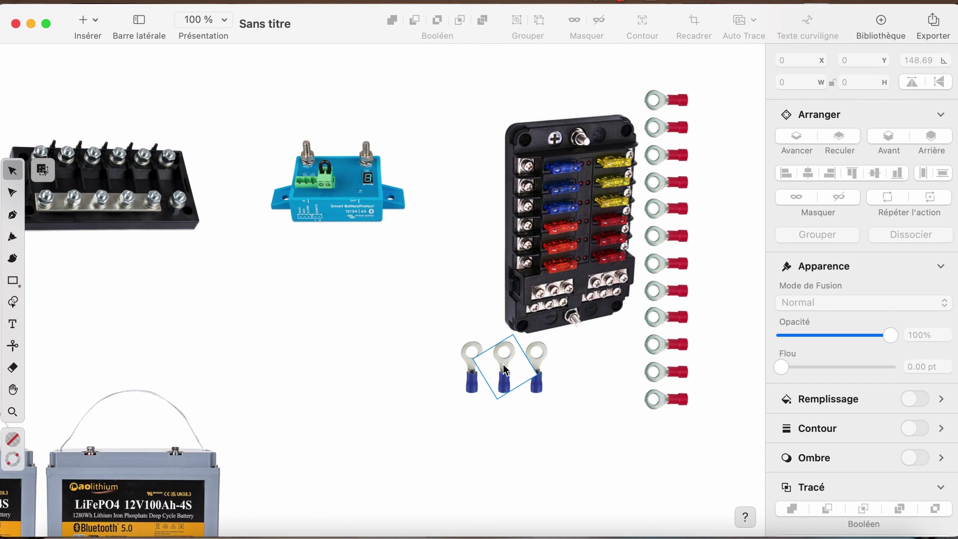
{"action": "left_click", "coordinate": [505, 369]}
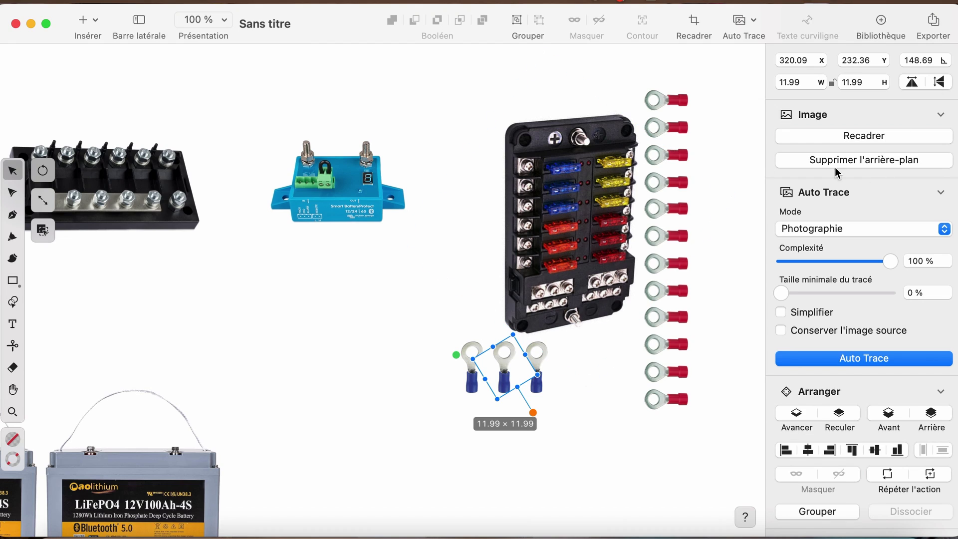
{"action": "left_click", "coordinate": [873, 160]}
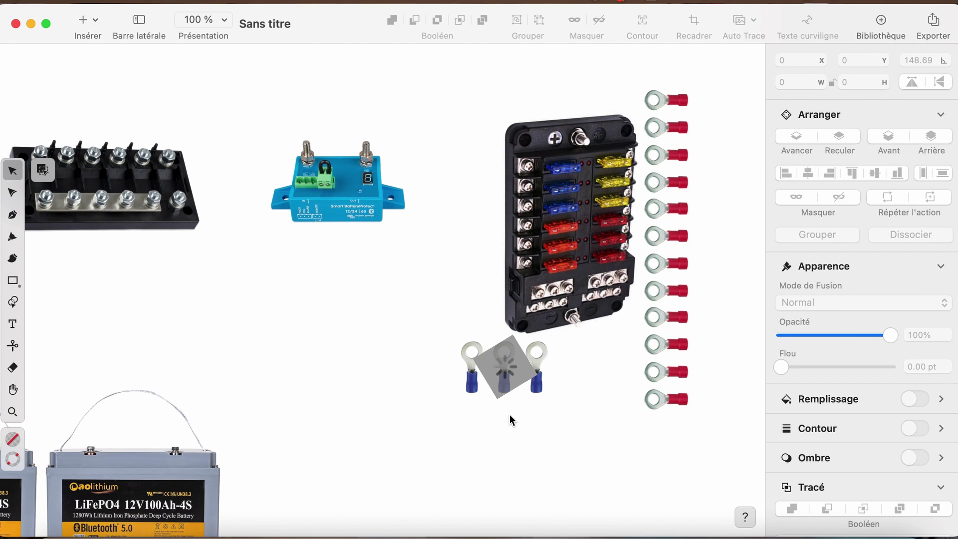
{"action": "left_click", "coordinate": [574, 421]}
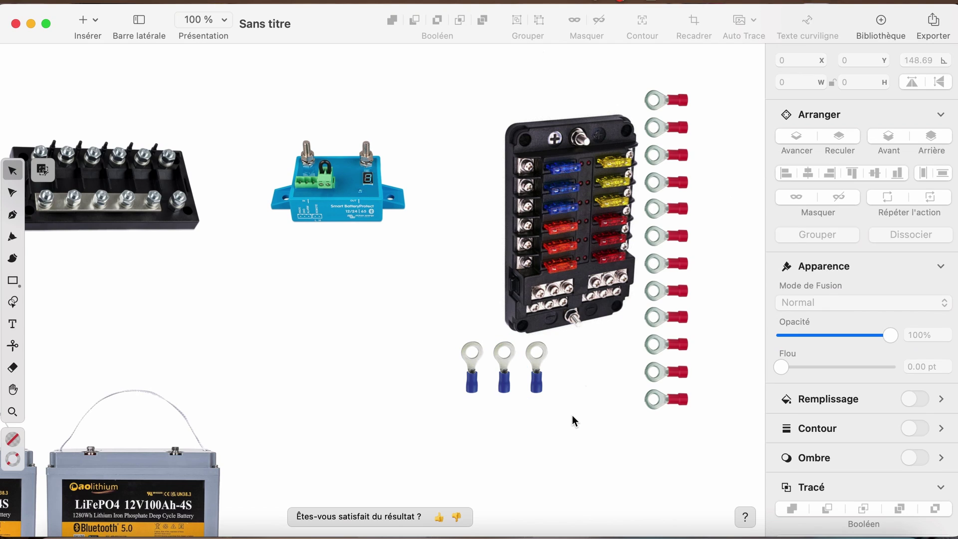
- Delete the two outer blue ring terminals, keeping only the middle one below the lower fuse box
{"action": "left_click", "coordinate": [536, 375]}
{"action": "key", "text": "Delete"}
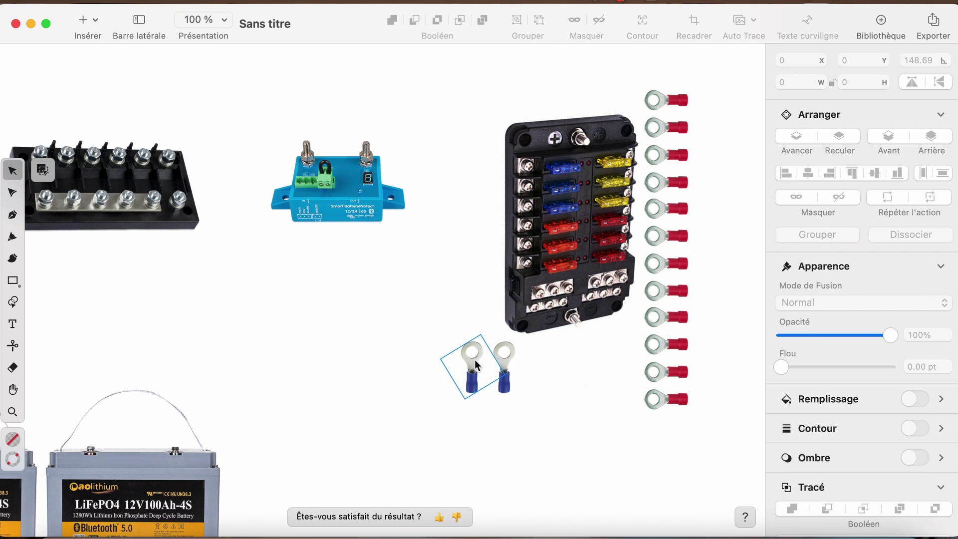
{"action": "left_click", "coordinate": [472, 369]}
{"action": "key", "text": "Delete"}
- Duplicate the blue terminal into a level horizontal row of twelve below the lower fuse box
{"action": "left_click", "coordinate": [504, 370]}
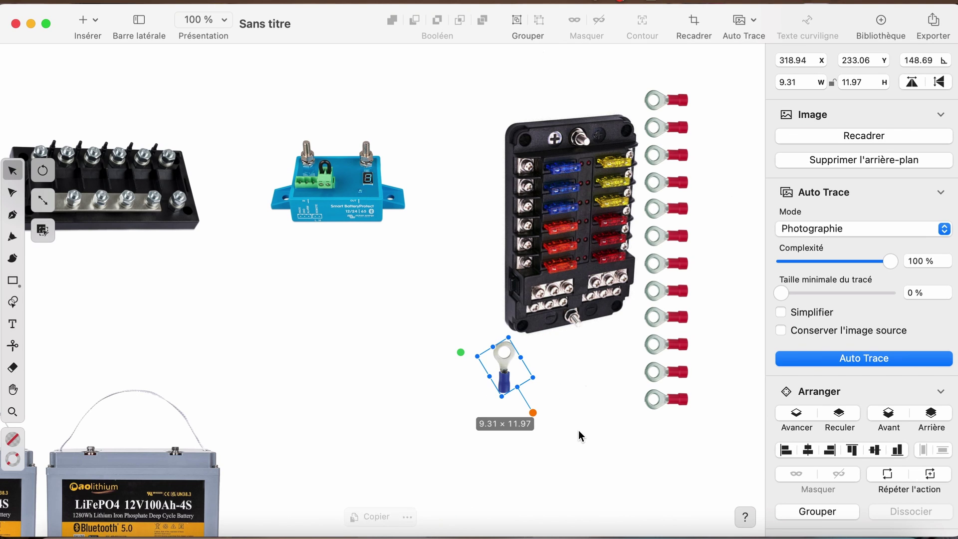
{"action": "left_click", "coordinate": [581, 436]}
{"action": "left_click", "coordinate": [505, 359]}
{"action": "left_click_drag", "start_coordinate": [505, 359], "coordinate": [530, 358]}
{"action": "key", "text": "Down"}
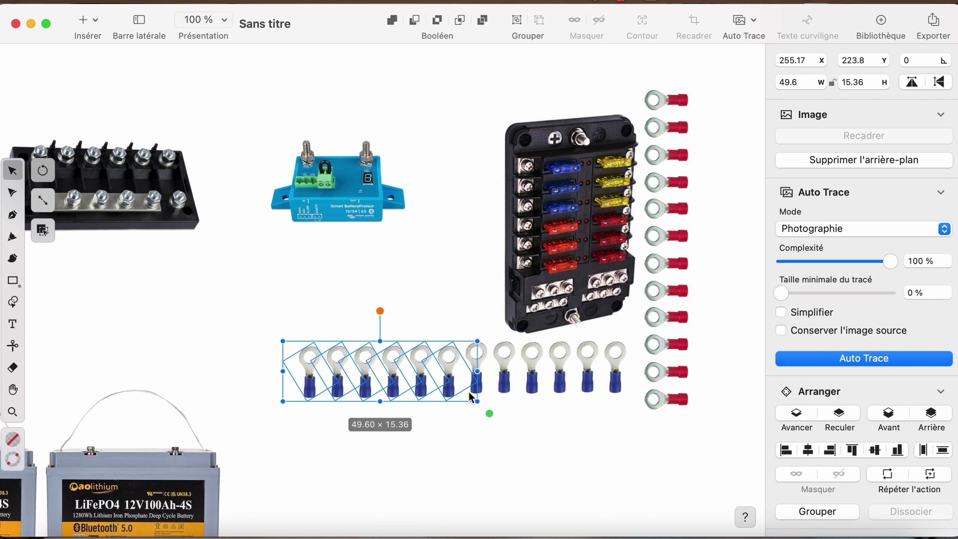
{"action": "key", "text": "Up"}
{"action": "key", "text": "Up"}
{"action": "left_click", "coordinate": [587, 442]}
- Delete the upper fuse box together with its column of red terminals
{"action": "scroll", "coordinate": [588, 442], "scroll_direction": "down", "scroll_amount": 6}
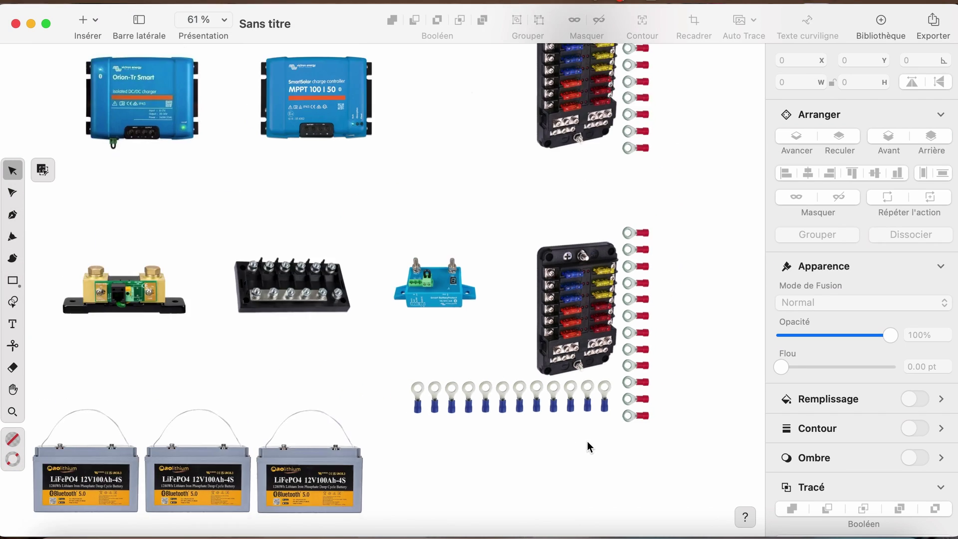
{"action": "left_click_drag", "start_coordinate": [661, 140], "coordinate": [557, 261]}
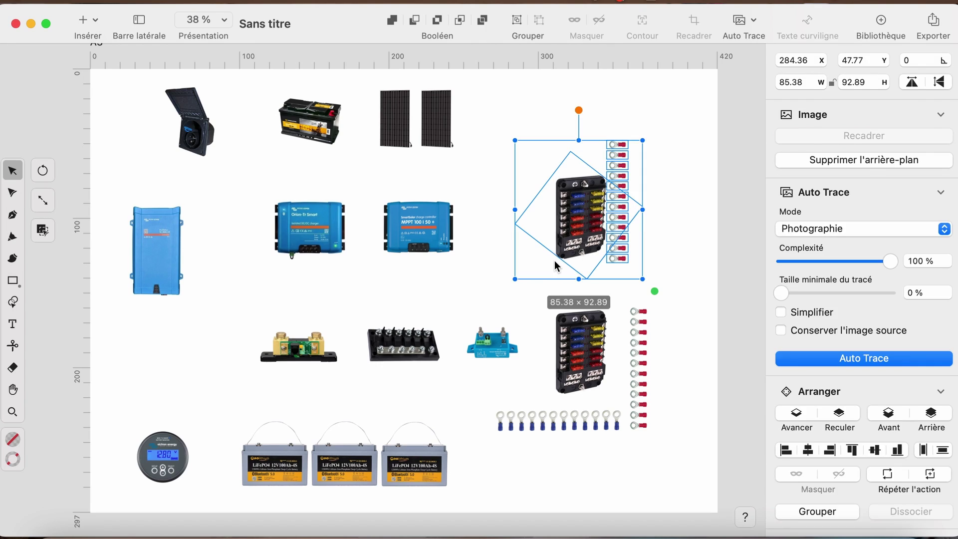
{"action": "key", "text": "BackSpace"}
- Duplicate the lower fuse box with its red and blue terminals, without the battery protector, into the free space above it
{"action": "left_click_drag", "start_coordinate": [671, 298], "coordinate": [494, 445]}
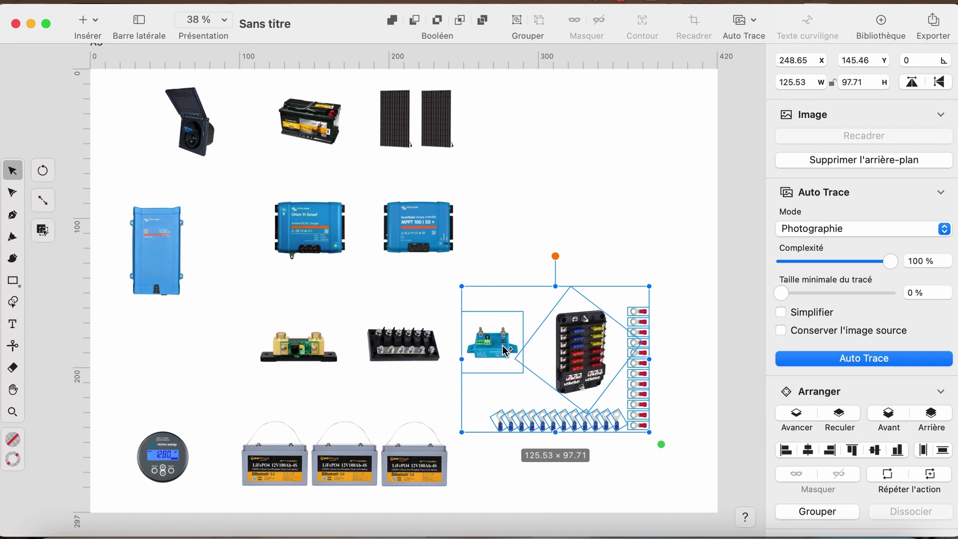
{"action": "left_click", "coordinate": [505, 349], "text": "shift"}
{"action": "left_click_drag", "start_coordinate": [586, 339], "coordinate": [586, 155]}
{"action": "left_click", "coordinate": [743, 289]}
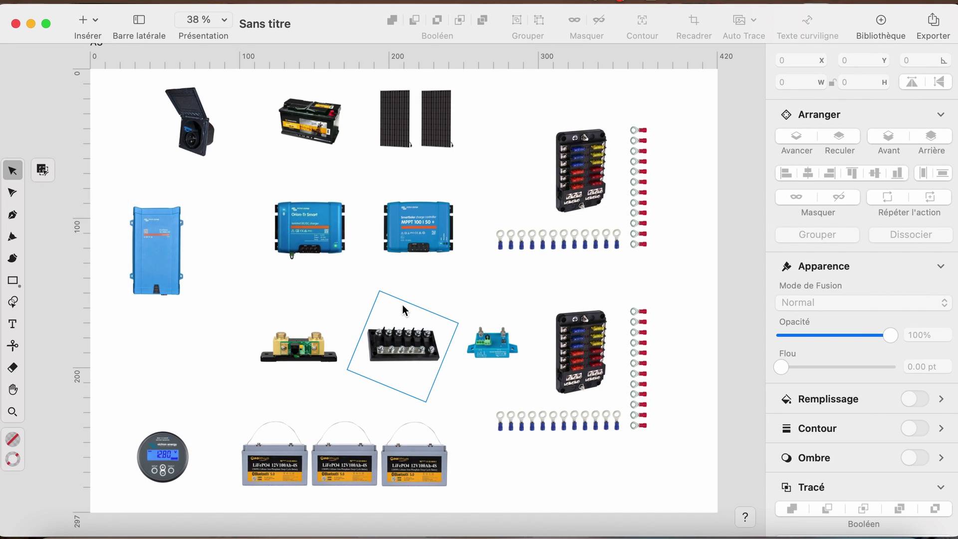
- Move the power socket and the tall blue inverter closer to the artboard's left edge
{"action": "left_click_drag", "start_coordinate": [190, 122], "coordinate": [148, 122]}
{"action": "left_click_drag", "start_coordinate": [157, 250], "coordinate": [149, 249]}
{"action": "left_click", "coordinate": [341, 278]}
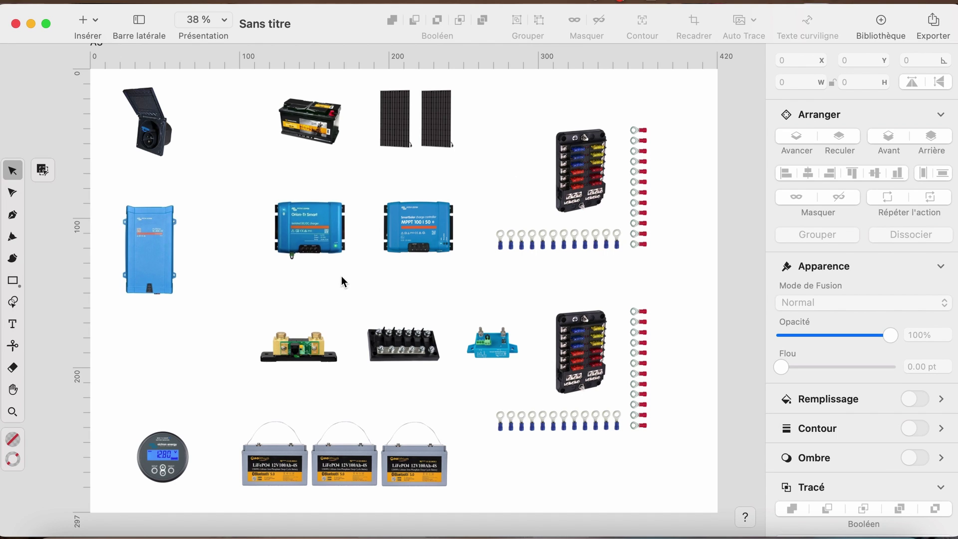
- Shift the shunt, black busbar and blue battery protector left to X positions of about 71, 168 and 239 mm
{"action": "left_click_drag", "start_coordinate": [268, 357], "coordinate": [211, 357]}
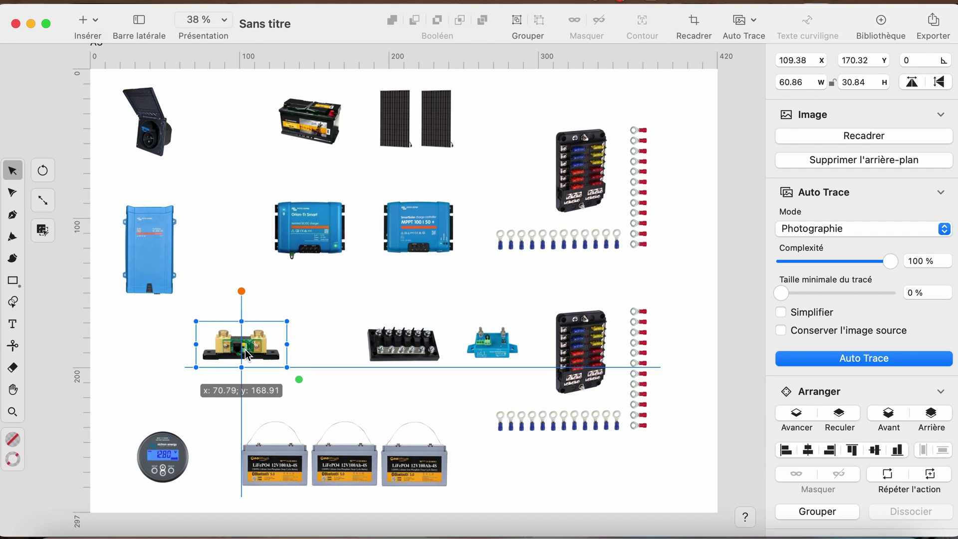
{"action": "left_click", "coordinate": [391, 355]}
{"action": "left_click_drag", "start_coordinate": [391, 355], "coordinate": [355, 356]}
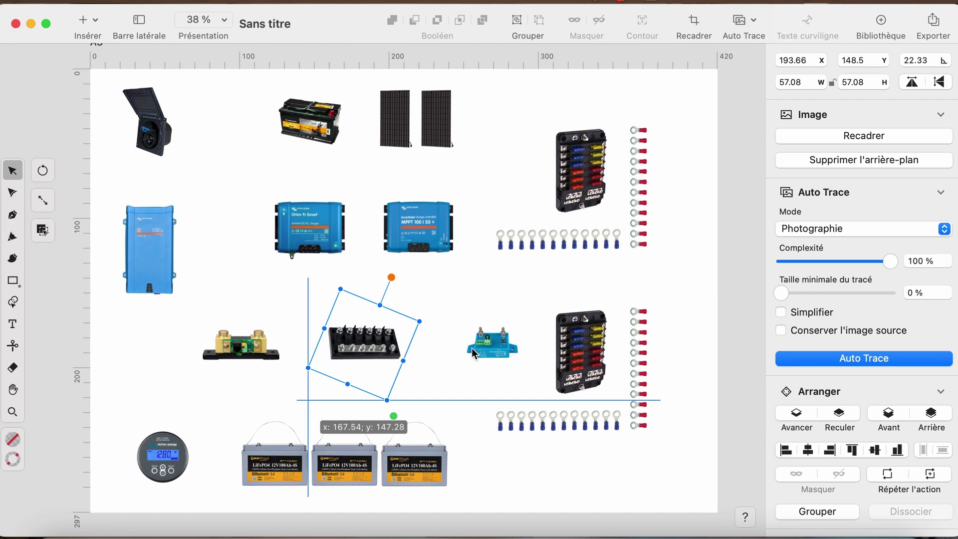
{"action": "left_click_drag", "start_coordinate": [495, 354], "coordinate": [480, 355]}
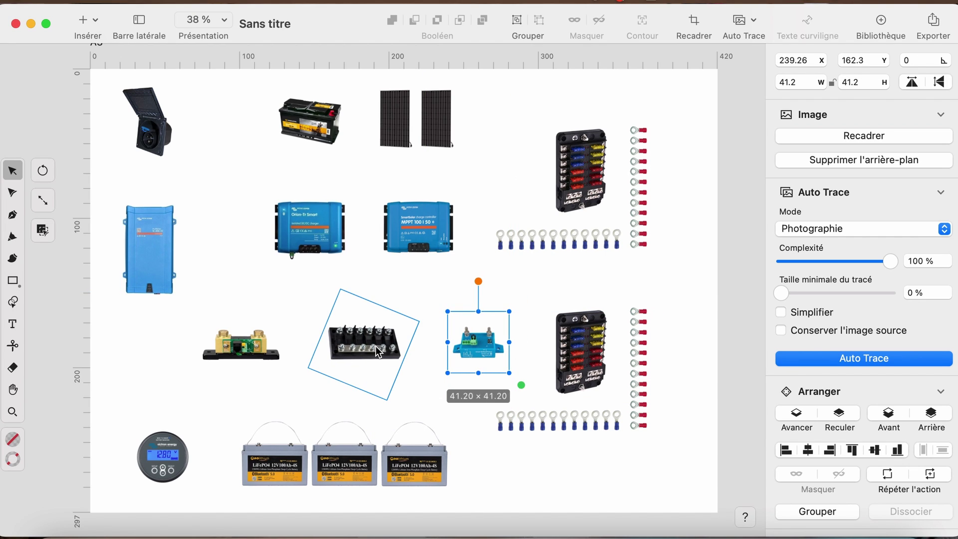
{"action": "left_click", "coordinate": [379, 352]}
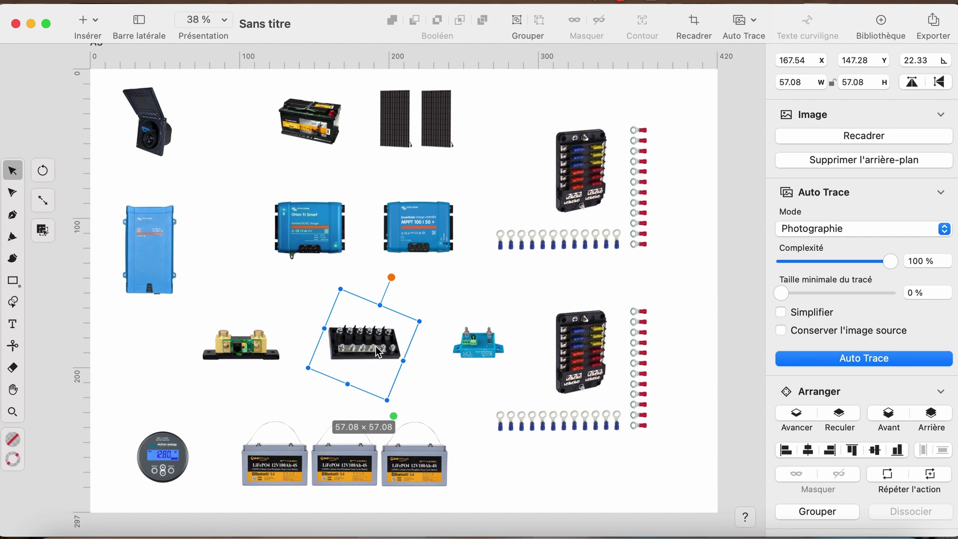
{"action": "left_click", "coordinate": [576, 487]}
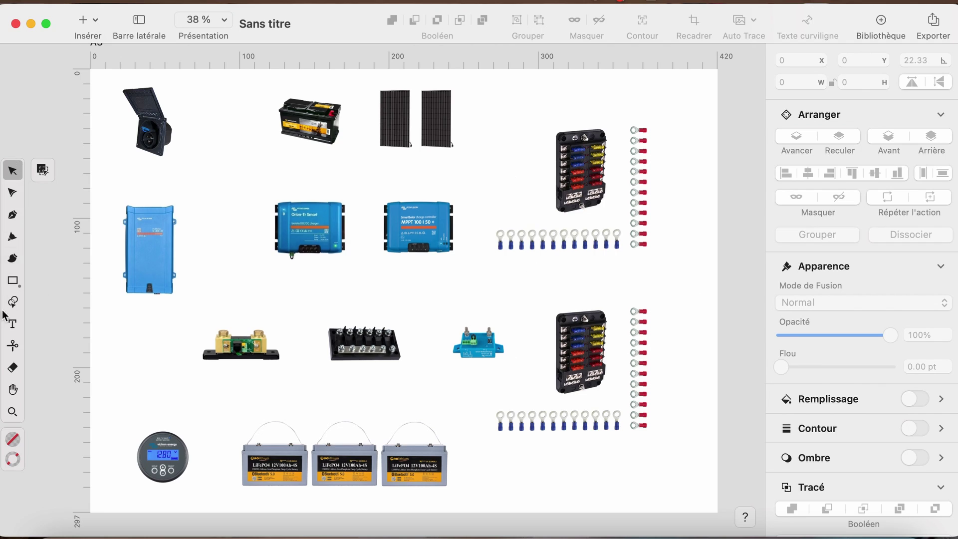
- Draw a vertical blue line about 20 mm long above the first lithium battery's left terminal
{"action": "left_click", "coordinate": [16, 286]}
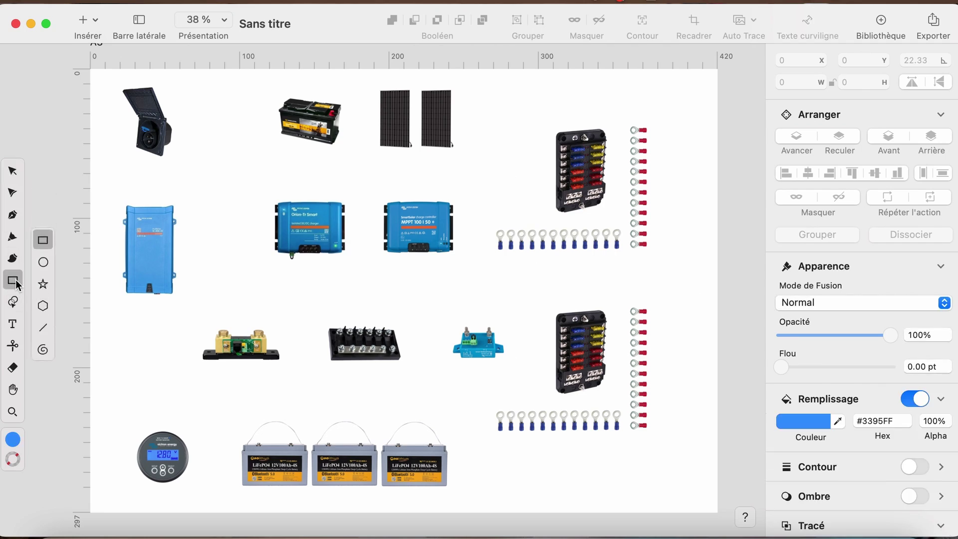
{"action": "left_click", "coordinate": [53, 331]}
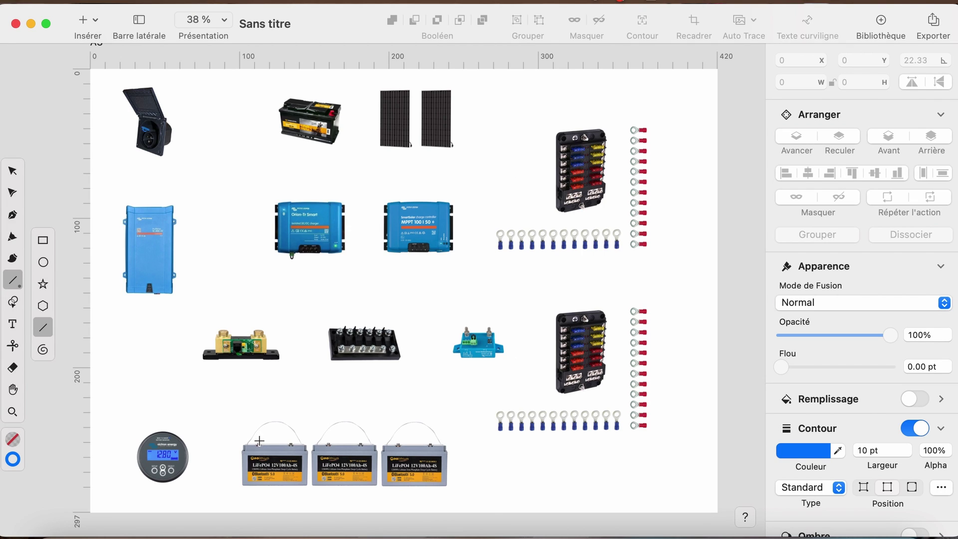
{"action": "left_click_drag", "start_coordinate": [259, 442], "coordinate": [259, 411]}
- Duplicate the vertical blue line above the left terminals of the second and third lithium batteries
{"action": "key", "text": "super+c"}
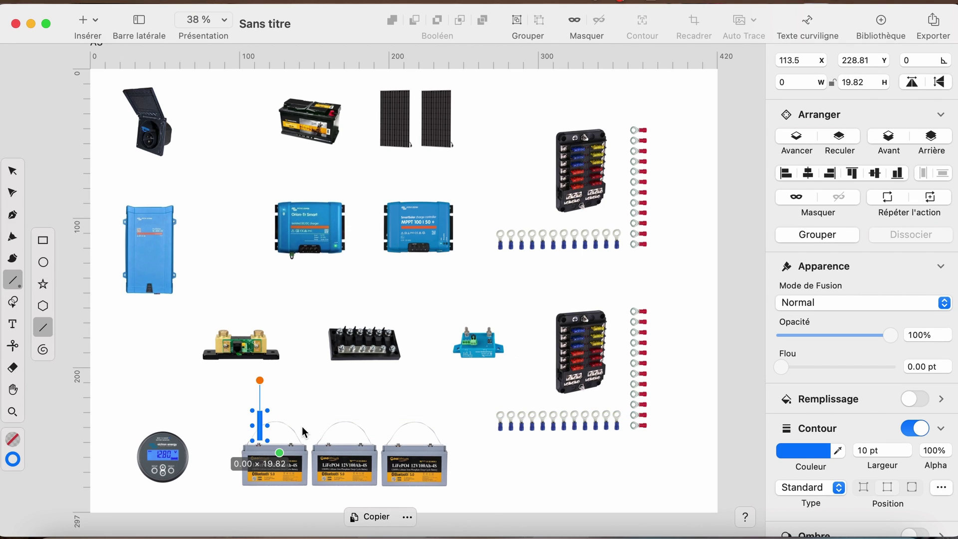
{"action": "key", "text": "super+v"}
{"action": "left_click", "coordinate": [6, 171]}
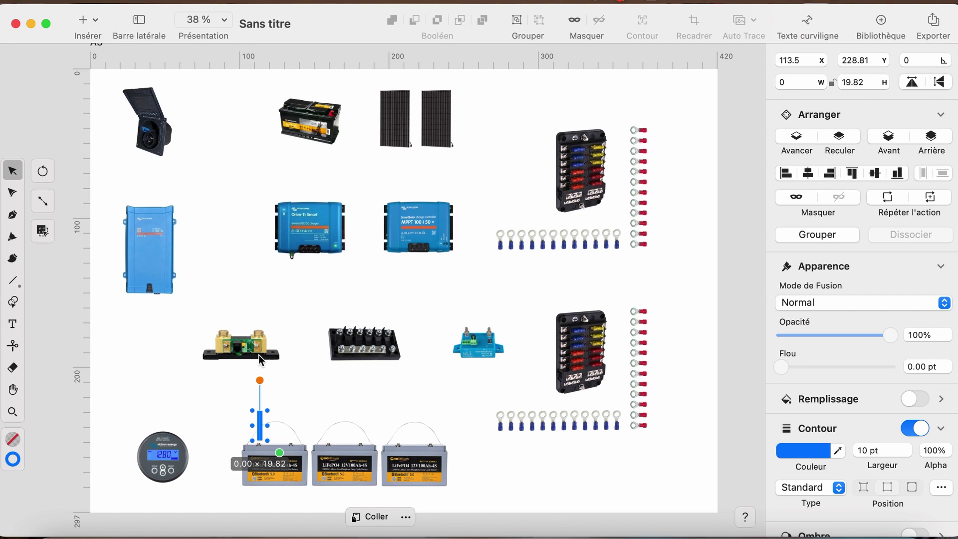
{"action": "left_click_drag", "start_coordinate": [261, 426], "coordinate": [331, 426]}
{"action": "key", "text": "super+v"}
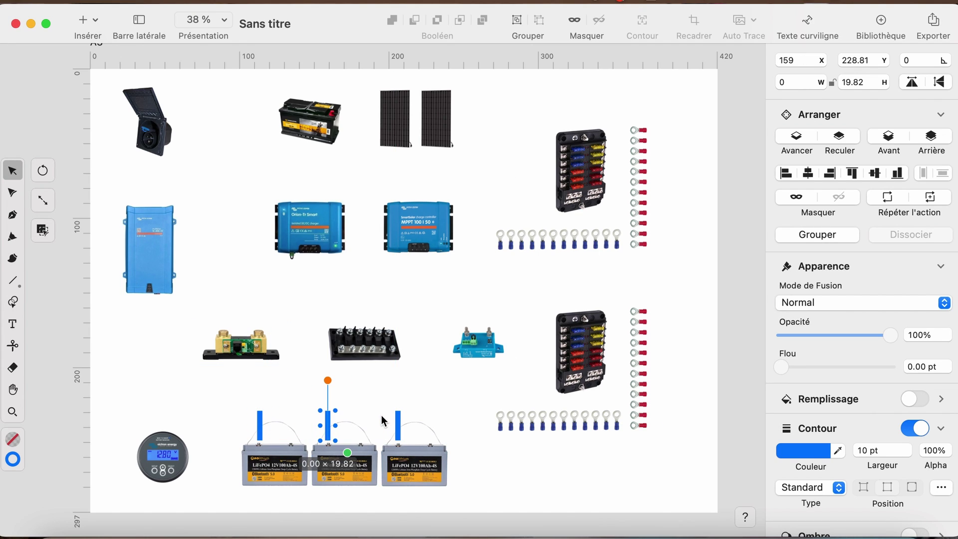
- Join the vertical lines with horizontal blue copies, forming one bridge between the first two batteries and a lower one to the third
{"action": "scroll", "coordinate": [775, 415], "scroll_direction": "down", "scroll_amount": 2}
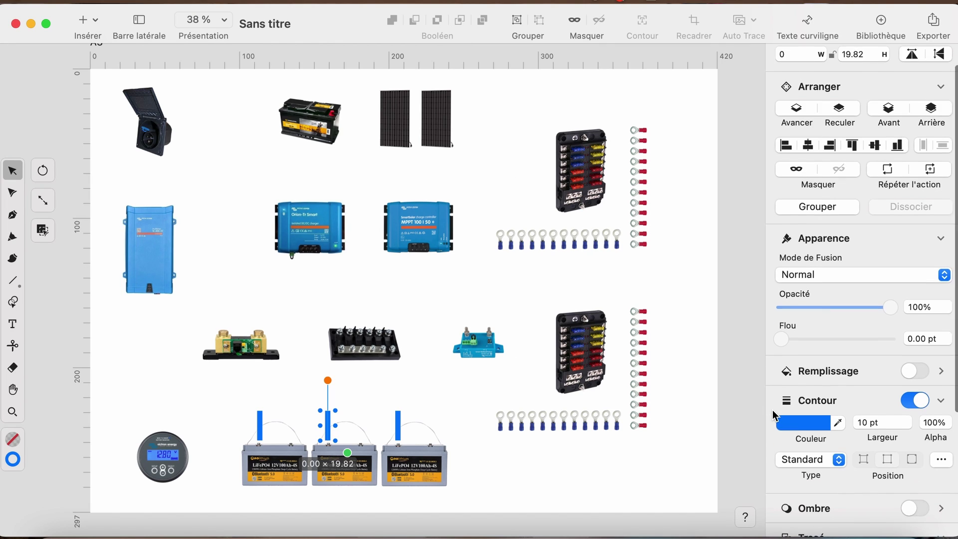
{"action": "scroll", "coordinate": [333, 438], "scroll_direction": "up", "scroll_amount": 5}
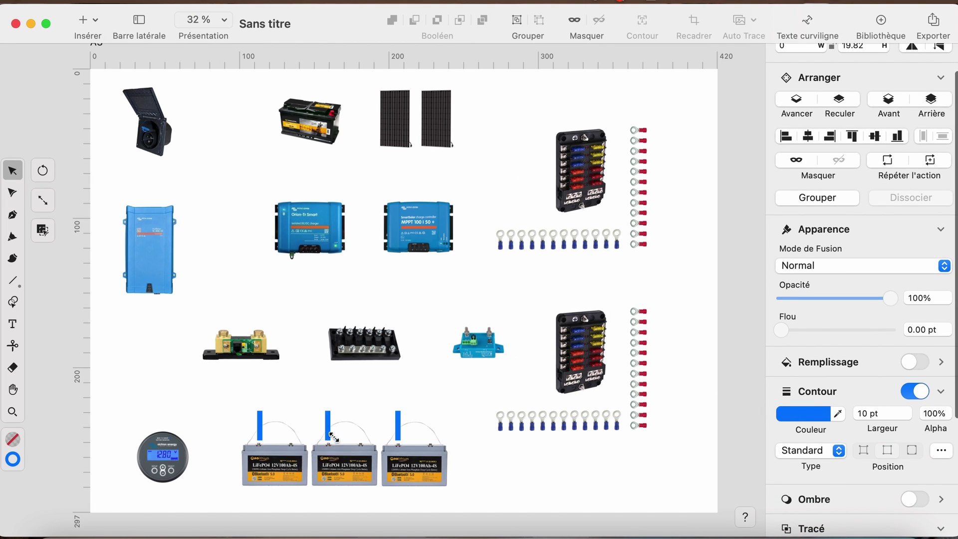
{"action": "scroll", "coordinate": [334, 437], "scroll_direction": "down", "scroll_amount": 3}
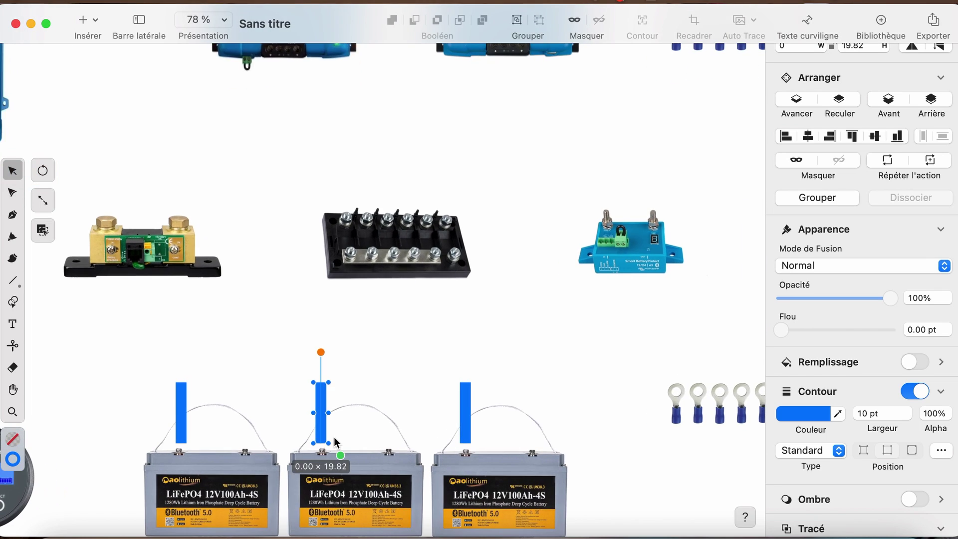
{"action": "left_click", "coordinate": [202, 330]}
{"action": "left_click_drag", "start_coordinate": [202, 330], "coordinate": [299, 331]}
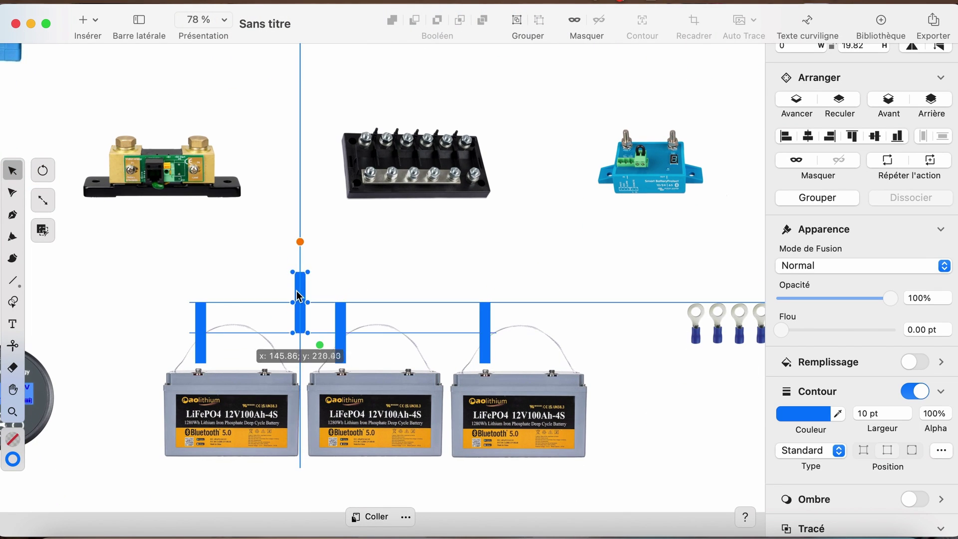
{"action": "left_click_drag", "start_coordinate": [300, 272], "coordinate": [242, 229]}
{"action": "left_click_drag", "start_coordinate": [225, 267], "coordinate": [420, 302]}
{"action": "left_click", "coordinate": [419, 301]}
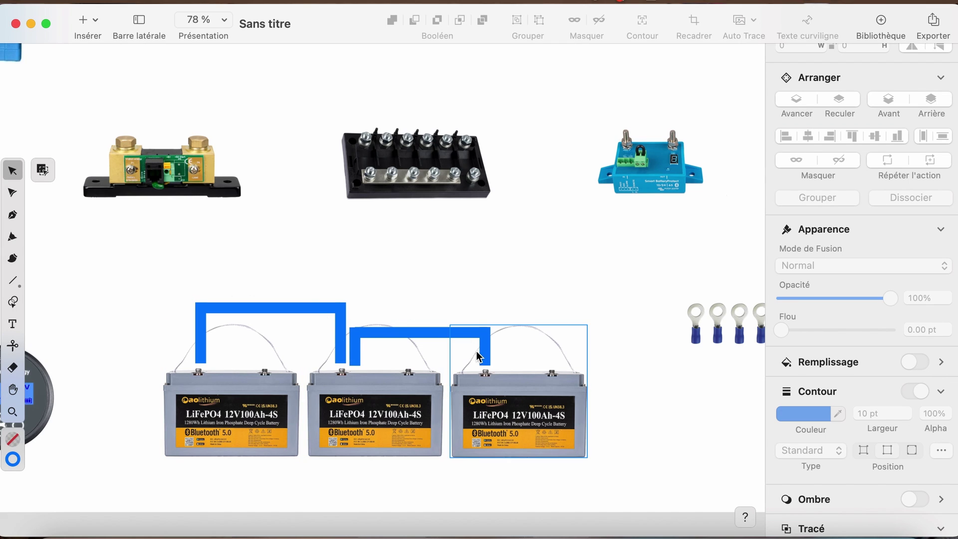
- Shorten the first bridge's vertical lines to about 12 mm and lower its horizontal line level with the second bridge
{"action": "left_click", "coordinate": [343, 358]}
{"action": "scroll", "coordinate": [344, 358], "scroll_direction": "up", "scroll_amount": 3}
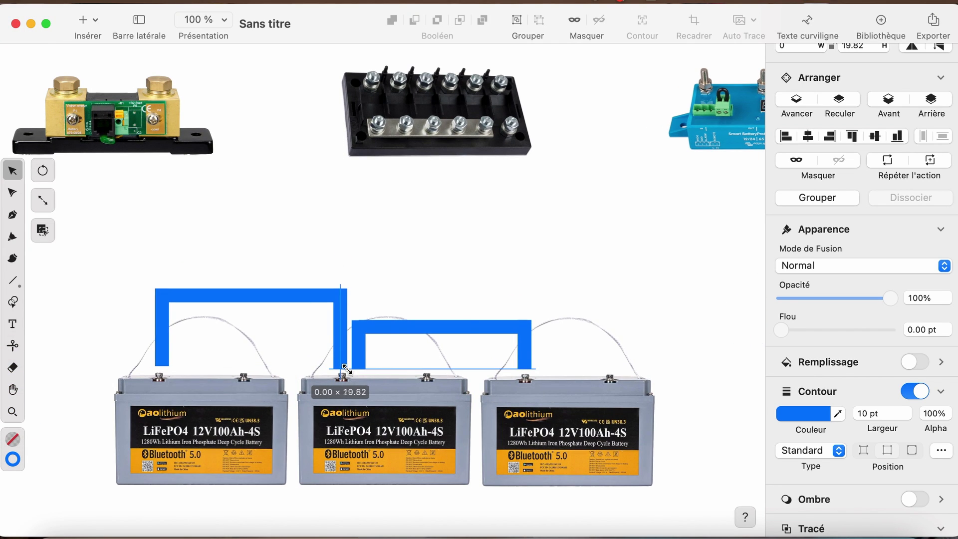
{"action": "left_click", "coordinate": [250, 338]}
{"action": "scroll", "coordinate": [250, 337], "scroll_direction": "down", "scroll_amount": 4}
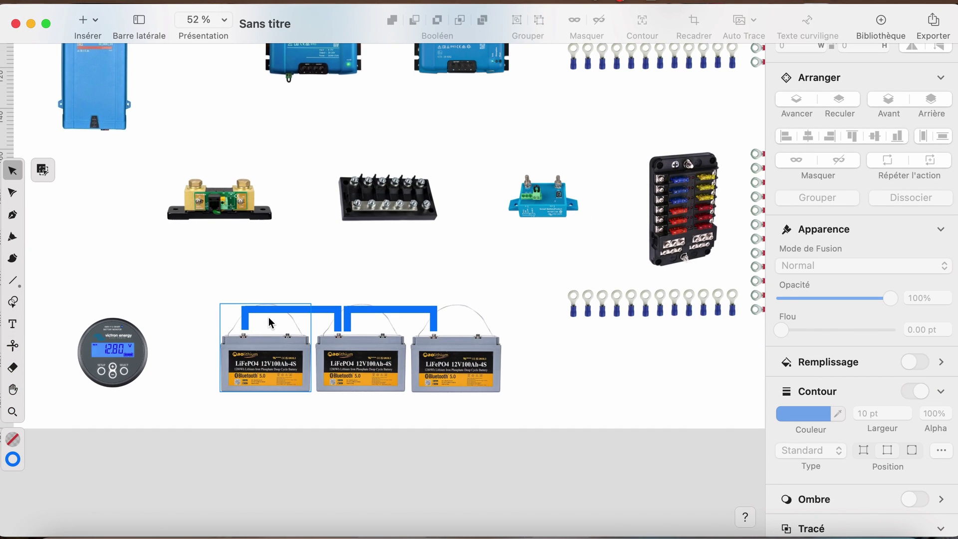
{"action": "scroll", "coordinate": [269, 317], "scroll_direction": "up", "scroll_amount": 2}
{"action": "left_click", "coordinate": [237, 326]}
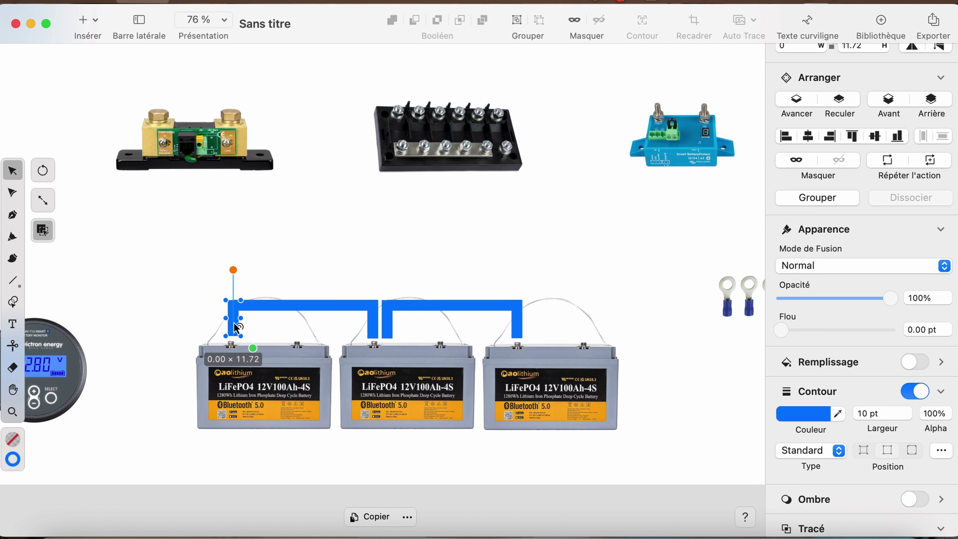
- Duplicate the vertical blue line at the first battery's left terminal and extend the copy up to the shunt's left bolt
{"action": "left_click_drag", "start_coordinate": [235, 325], "coordinate": [225, 194]}
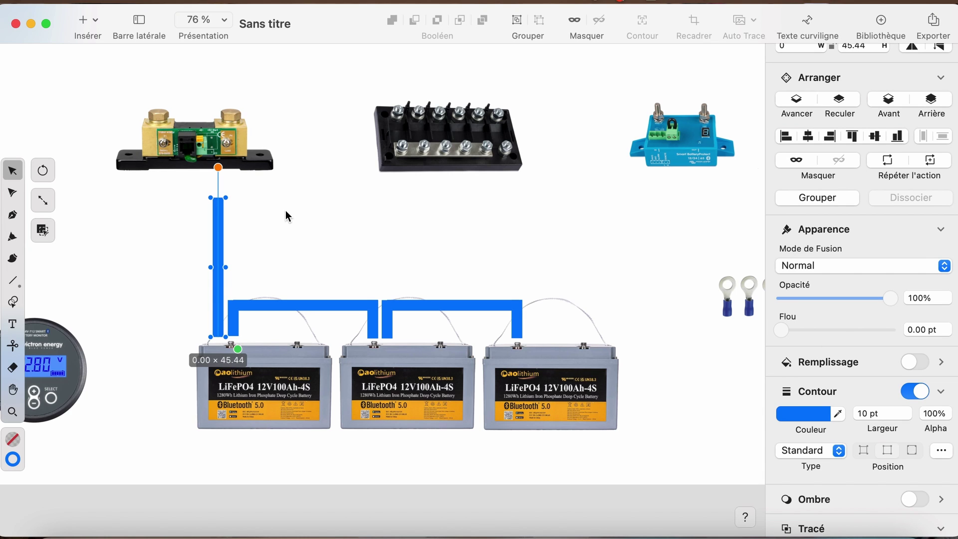
{"action": "scroll", "coordinate": [268, 190], "scroll_direction": "up", "scroll_amount": 5}
{"action": "scroll", "coordinate": [268, 189], "scroll_direction": "left", "scroll_amount": 3}
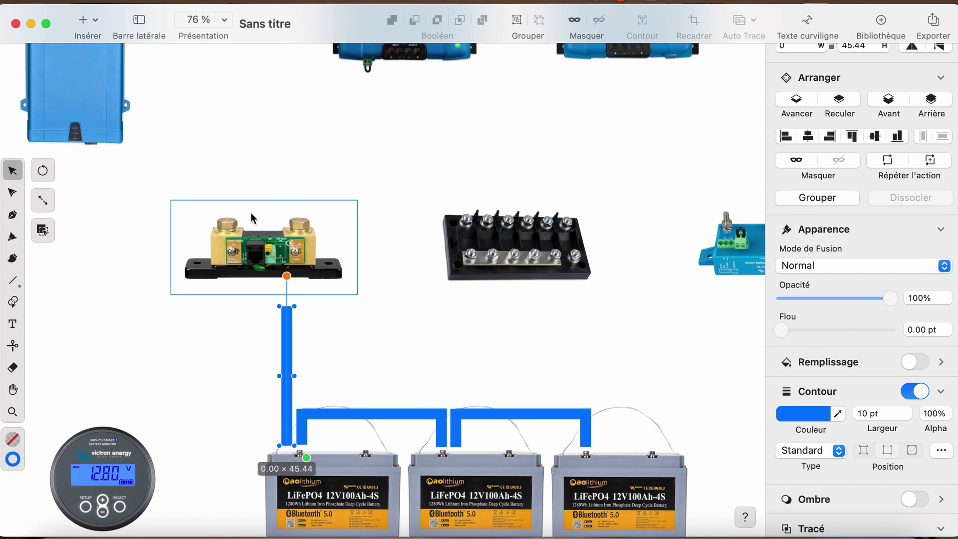
{"action": "scroll", "coordinate": [275, 202], "scroll_direction": "up", "scroll_amount": 3}
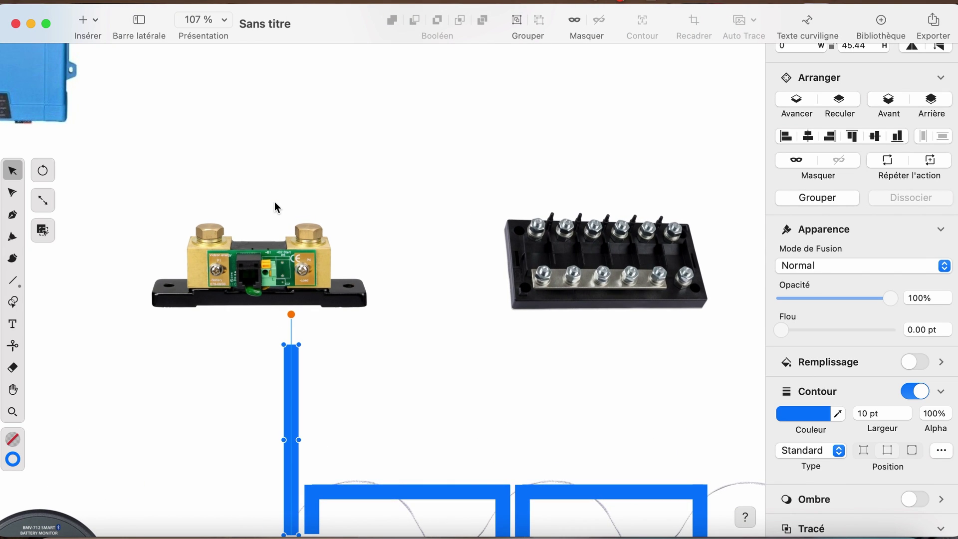
{"action": "scroll", "coordinate": [270, 317], "scroll_direction": "up", "scroll_amount": 5}
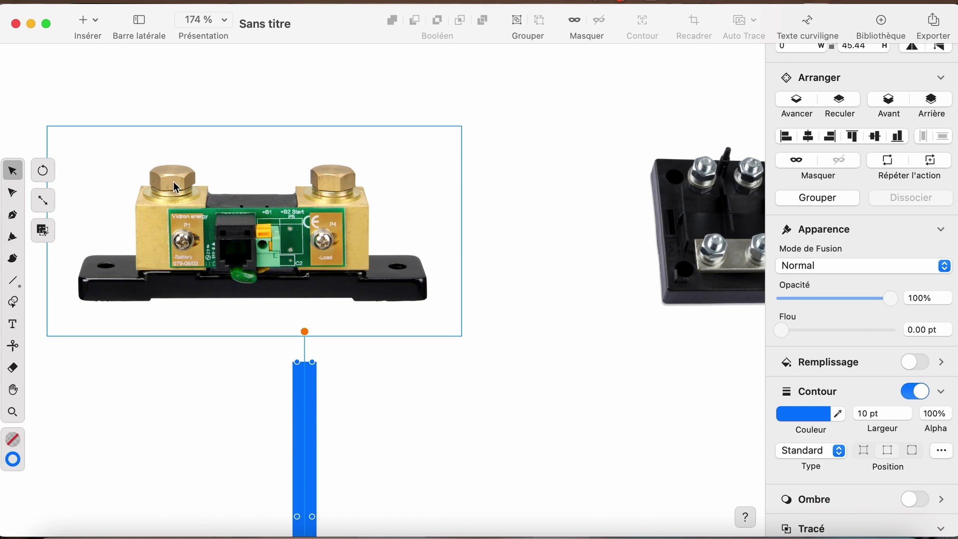
{"action": "scroll", "coordinate": [176, 165], "scroll_direction": "down", "scroll_amount": 5}
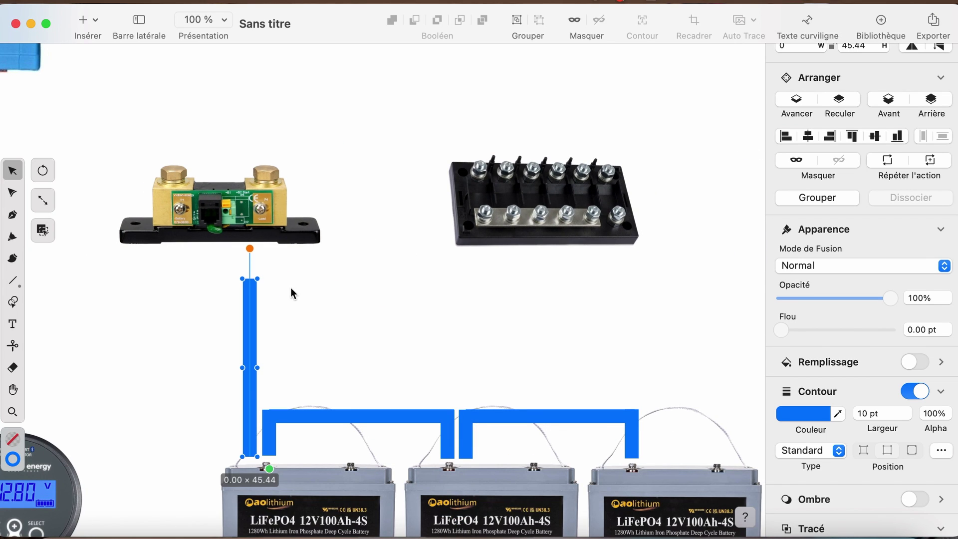
{"action": "scroll", "coordinate": [287, 297], "scroll_direction": "down", "scroll_amount": 4}
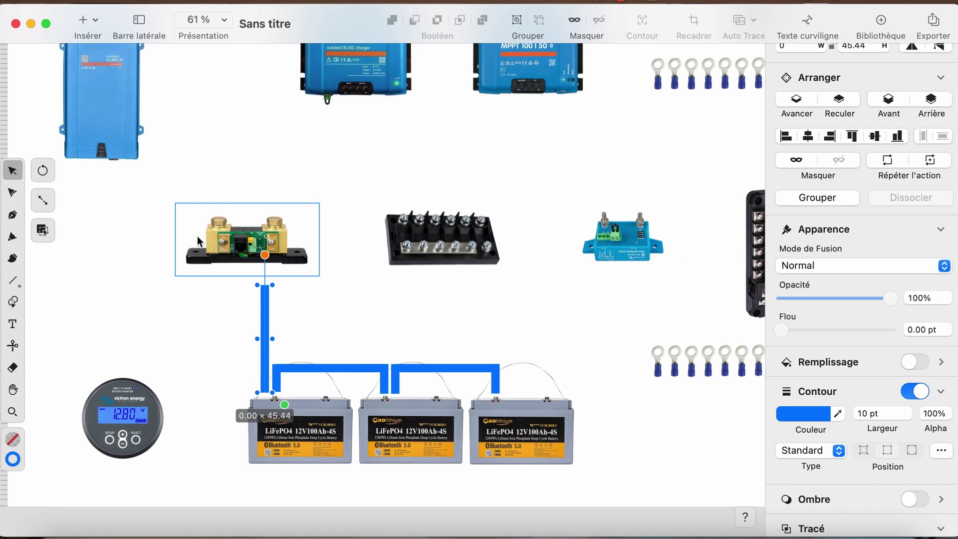
{"action": "left_click_drag", "start_coordinate": [265, 285], "coordinate": [271, 226]}
{"action": "scroll", "coordinate": [271, 226], "scroll_direction": "down", "scroll_amount": 3}
{"action": "left_click", "coordinate": [364, 289]}
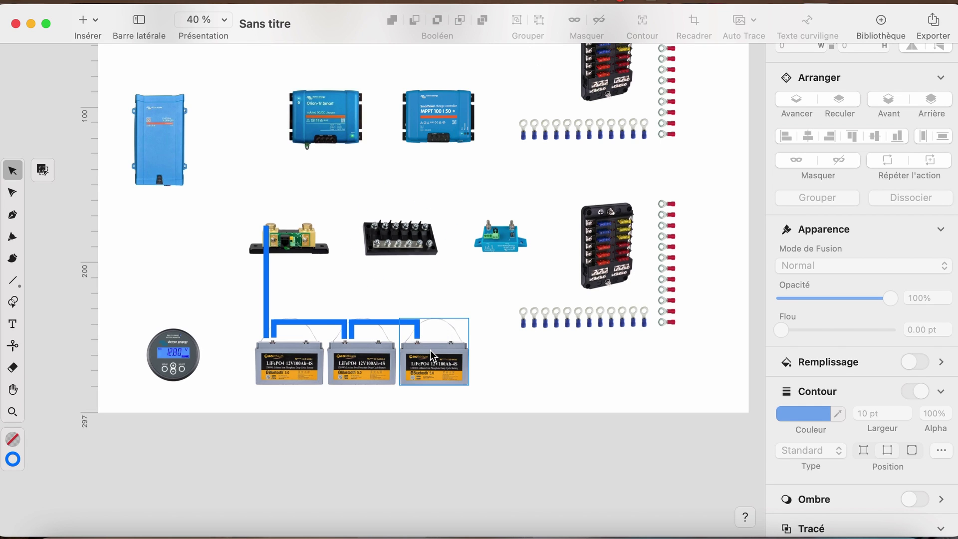
- Duplicate the blue bridge between the first two batteries over their right terminals and colour the copy's stroke red
{"action": "scroll", "coordinate": [390, 345], "scroll_direction": "up", "scroll_amount": 3}
{"action": "left_click", "coordinate": [192, 319]}
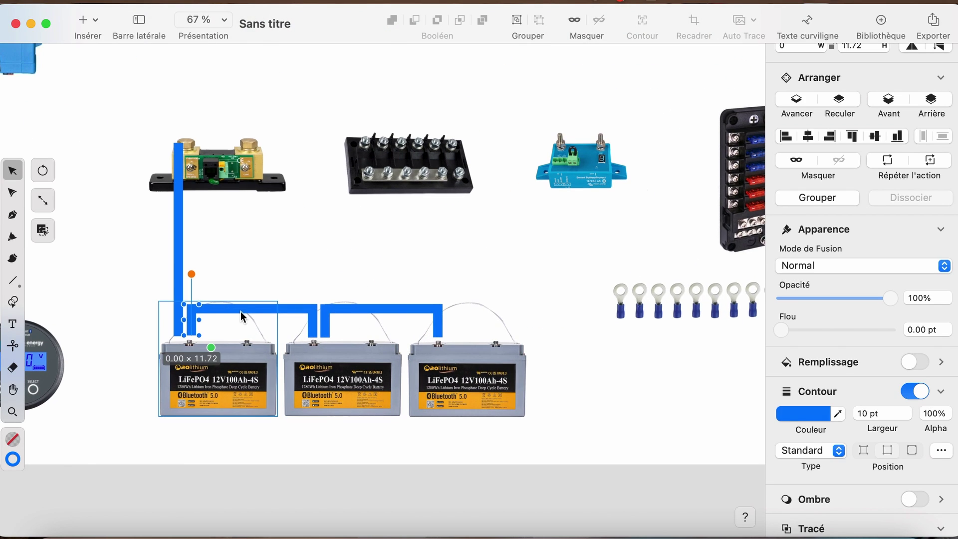
{"action": "left_click", "coordinate": [315, 328]}
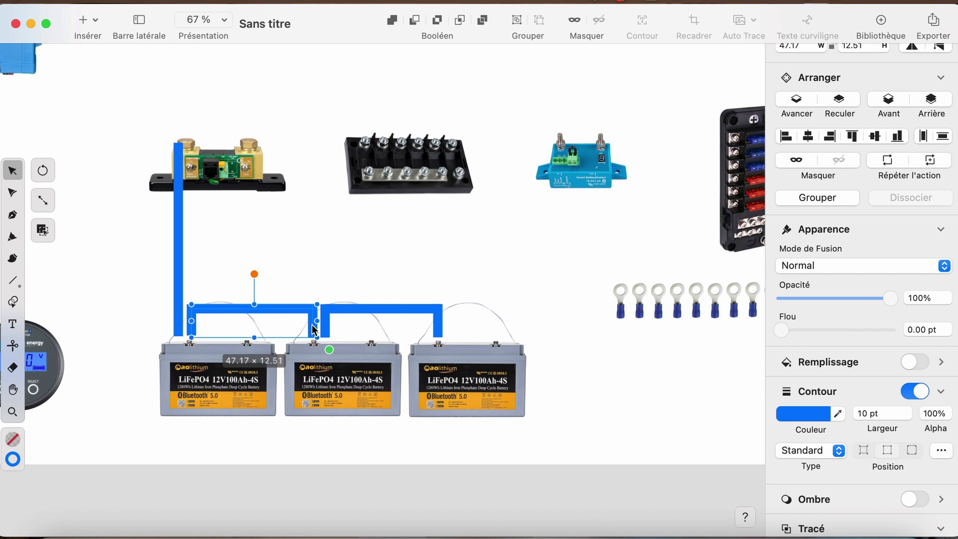
{"action": "key", "text": "super+c"}
{"action": "key", "text": "super+v"}
{"action": "left_click_drag", "start_coordinate": [279, 307], "coordinate": [336, 306]}
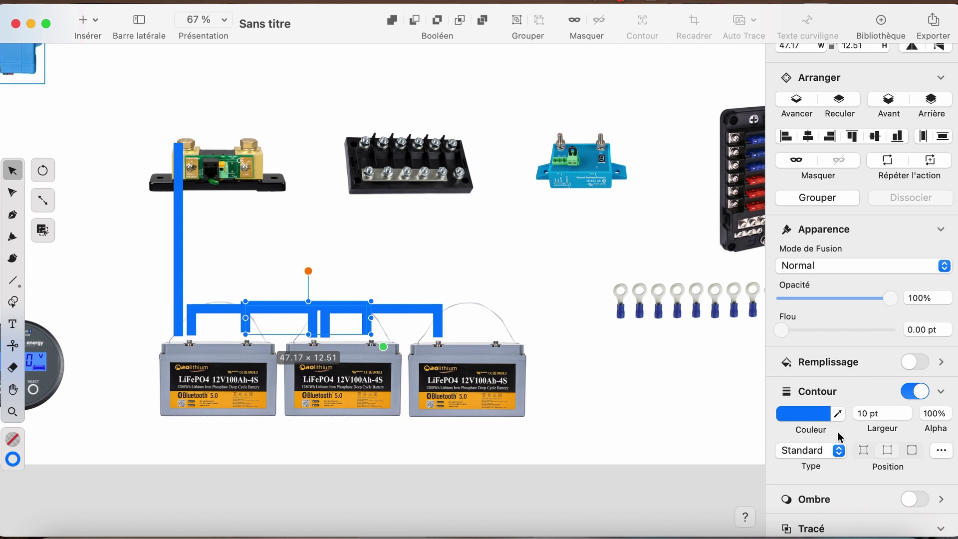
{"action": "left_click", "coordinate": [818, 414]}
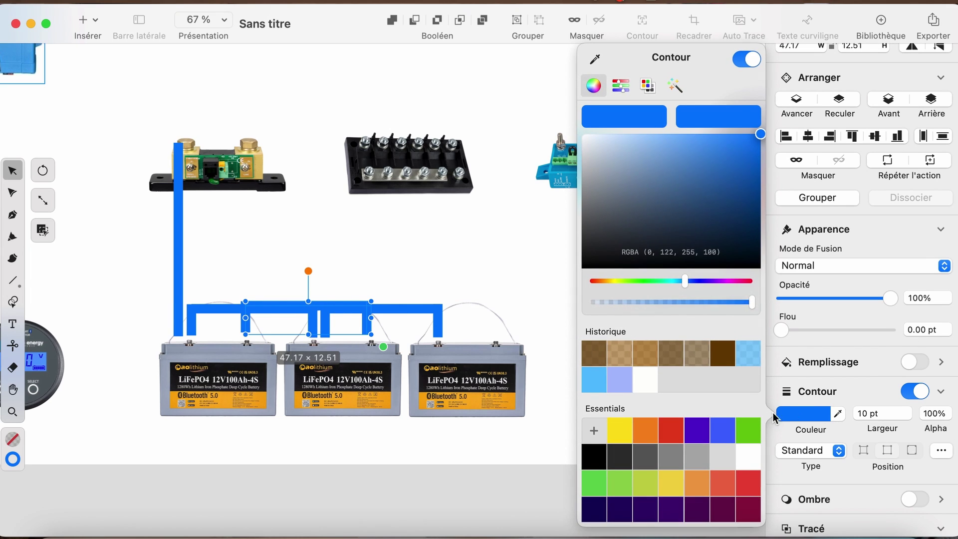
{"action": "left_click", "coordinate": [664, 429]}
{"action": "left_click", "coordinate": [424, 257]}
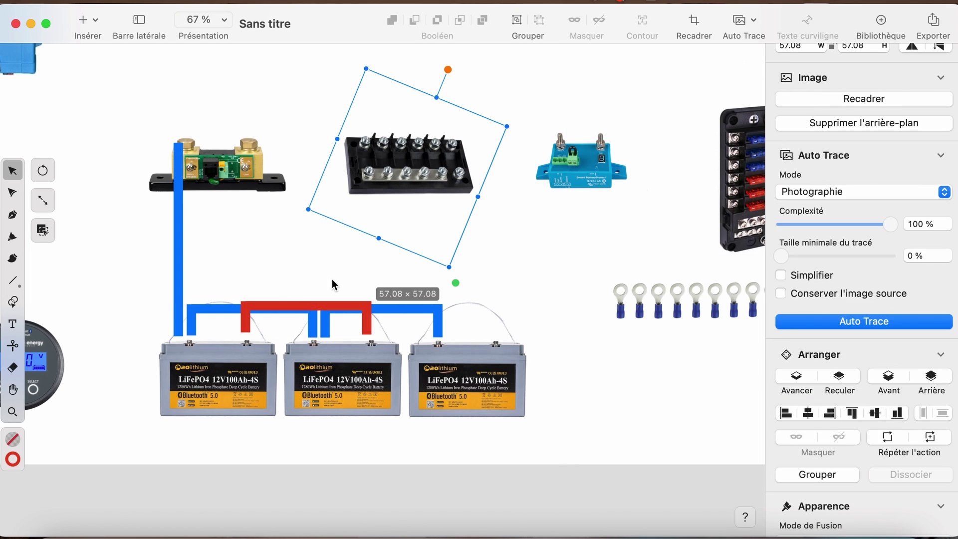
{"action": "left_click", "coordinate": [333, 284]}
- Raise the red bridge above the blue ones with vertical lines about 18 mm long and duplicate it between the second and third batteries
{"action": "scroll", "coordinate": [334, 285], "scroll_direction": "up", "scroll_amount": 3}
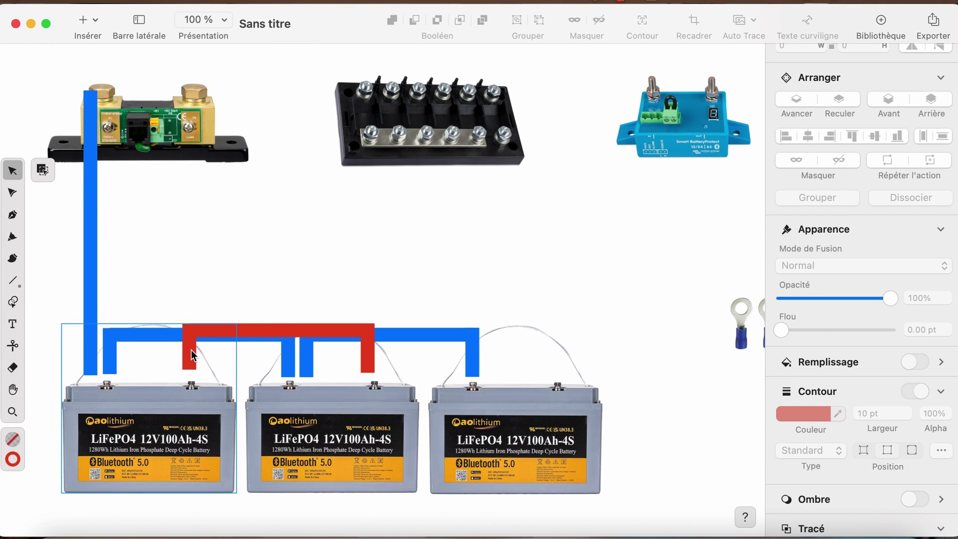
{"action": "left_click", "coordinate": [189, 341]}
{"action": "left_click_drag", "start_coordinate": [198, 327], "coordinate": [197, 304]}
{"action": "left_click_drag", "start_coordinate": [192, 369], "coordinate": [192, 376]}
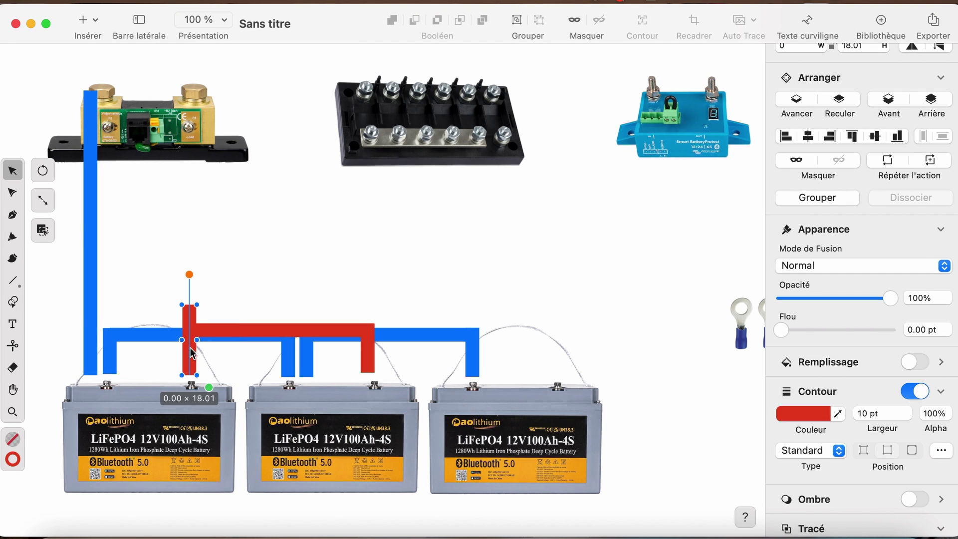
{"action": "left_click_drag", "start_coordinate": [364, 332], "coordinate": [365, 308]}
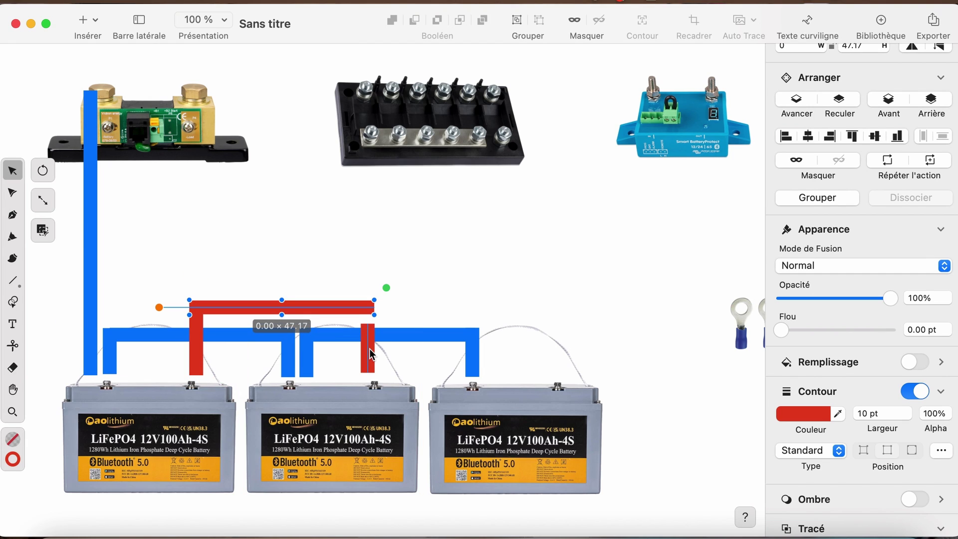
{"action": "left_click_drag", "start_coordinate": [370, 349], "coordinate": [514, 296]}
{"action": "scroll", "coordinate": [365, 300], "scroll_direction": "down", "scroll_amount": 3}
{"action": "left_click", "coordinate": [541, 265]}
{"action": "scroll", "coordinate": [541, 266], "scroll_direction": "down", "scroll_amount": 3}
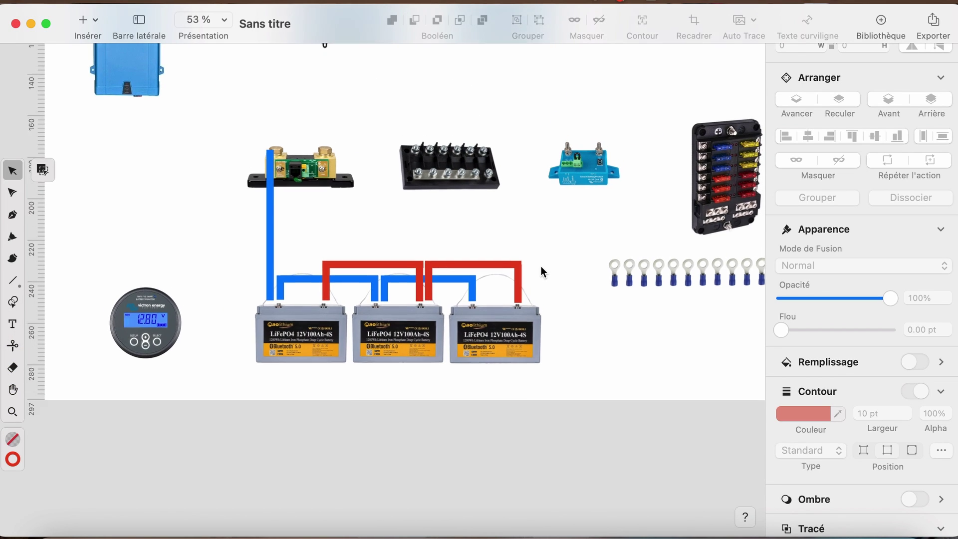
- Duplicate the vertical red line beside the third battery's right terminal and extend the copy upward to about 59 mm
{"action": "scroll", "coordinate": [541, 265], "scroll_direction": "up", "scroll_amount": 2}
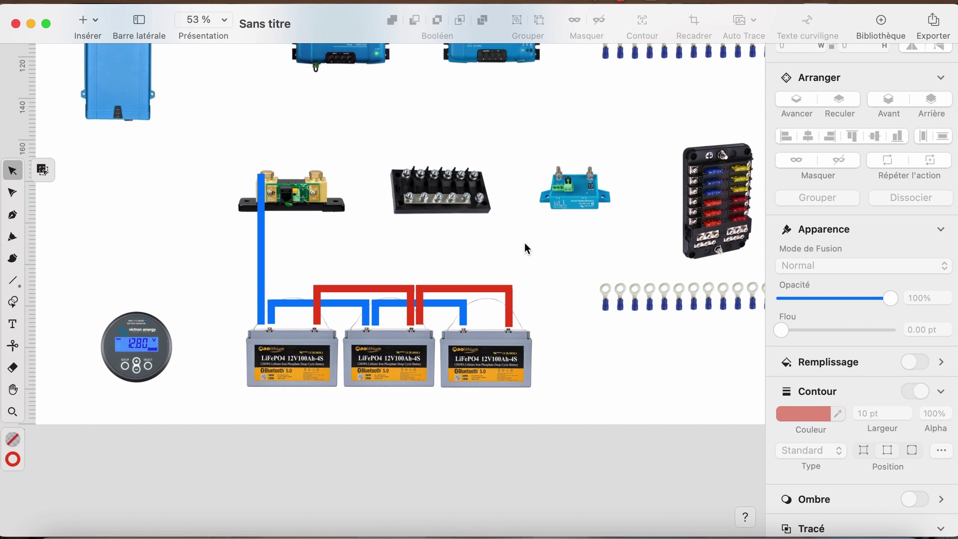
{"action": "left_click", "coordinate": [433, 212]}
{"action": "scroll", "coordinate": [455, 294], "scroll_direction": "up", "scroll_amount": 4}
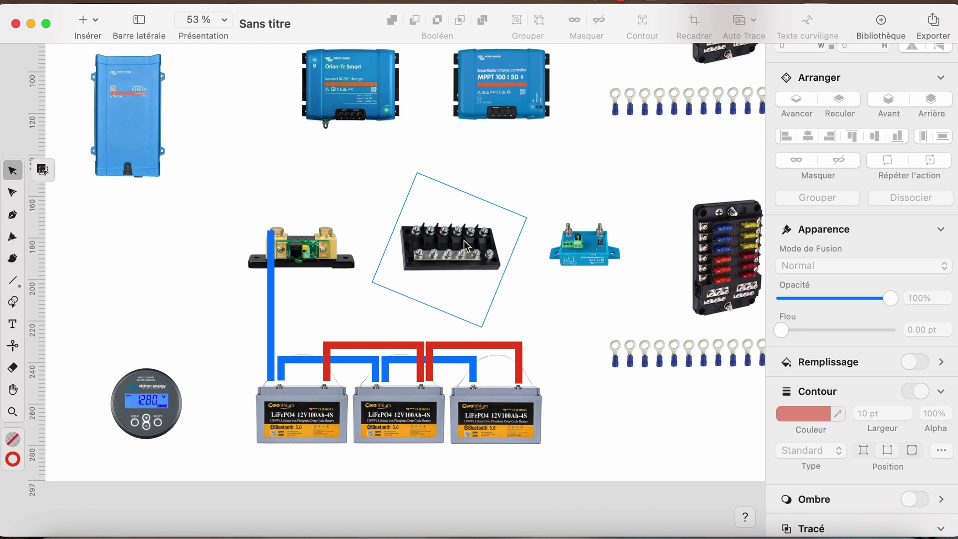
{"action": "left_click", "coordinate": [519, 365]}
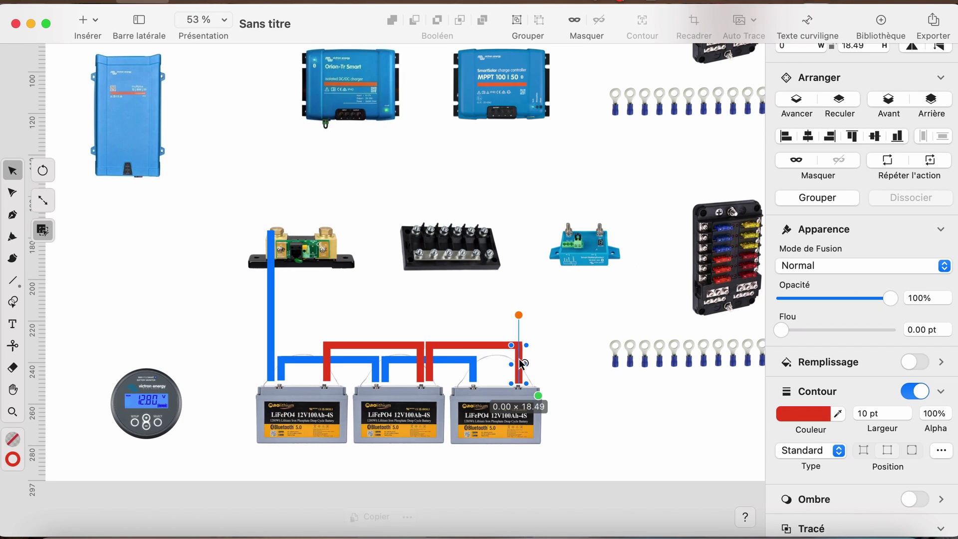
{"action": "key", "text": "super+c"}
{"action": "scroll", "coordinate": [523, 364], "scroll_direction": "up", "scroll_amount": 2}
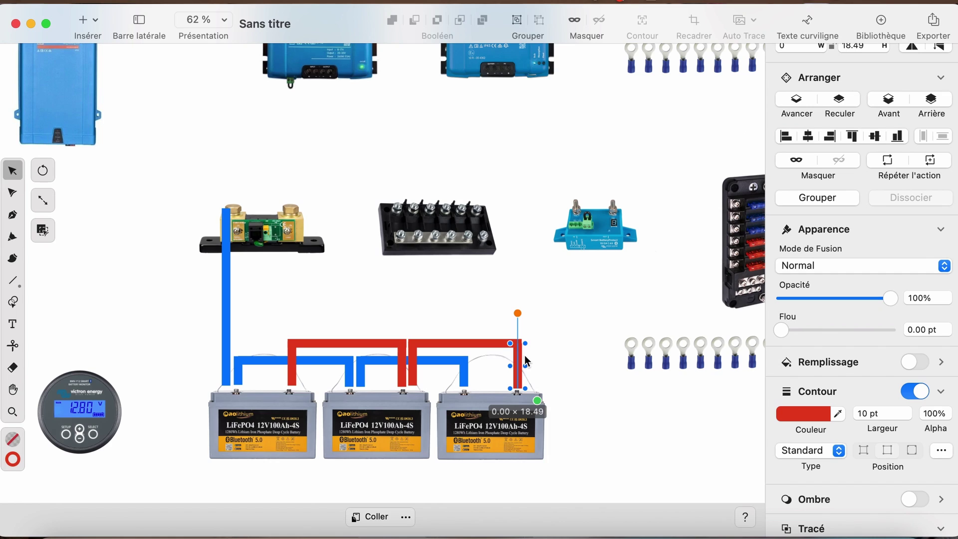
{"action": "key", "text": "super+v"}
{"action": "left_click_drag", "start_coordinate": [520, 364], "coordinate": [535, 247]}
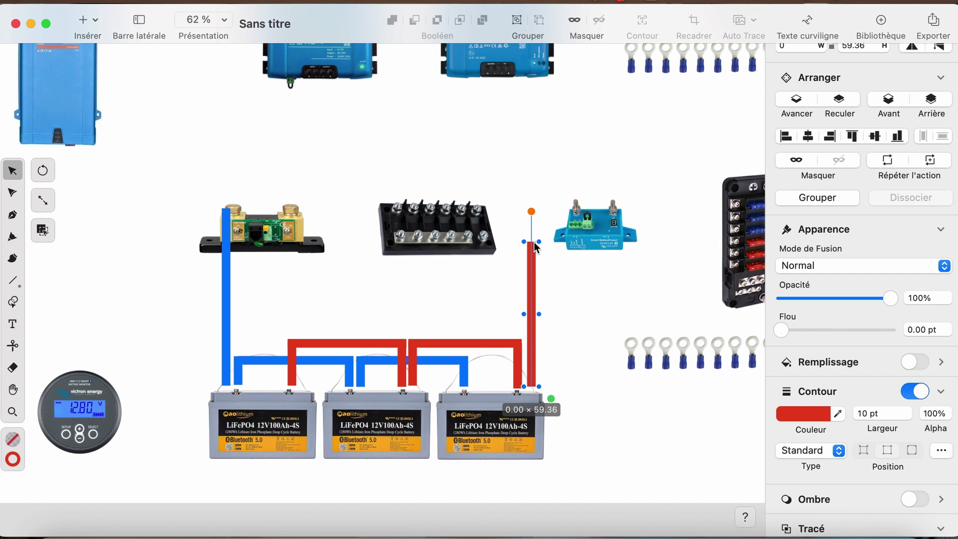
- Move the black terminal block over the upper end of the long red cable and mirror it horizontally
{"action": "left_click_drag", "start_coordinate": [441, 223], "coordinate": [497, 230]}
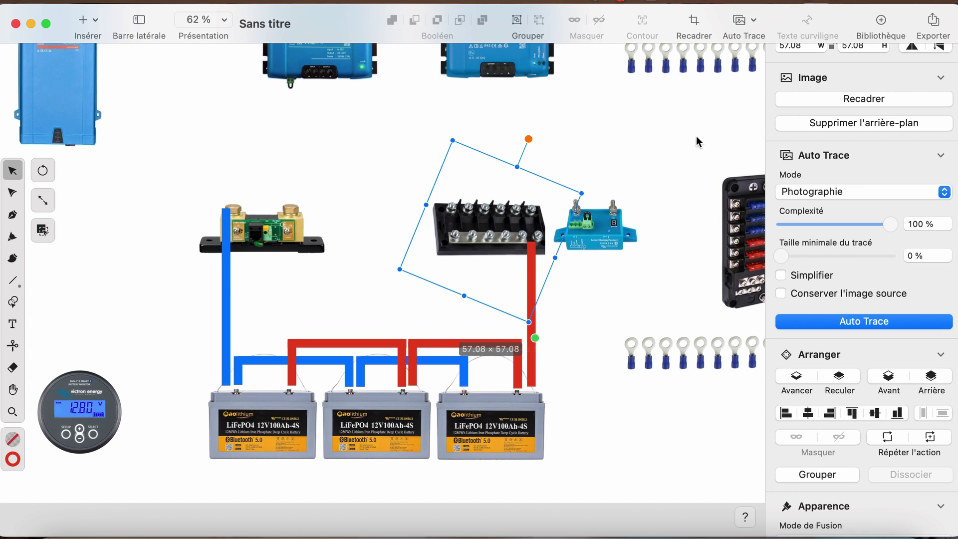
{"action": "scroll", "coordinate": [903, 205], "scroll_direction": "up", "scroll_amount": 3}
{"action": "scroll", "coordinate": [538, 214], "scroll_direction": "up", "scroll_amount": 2}
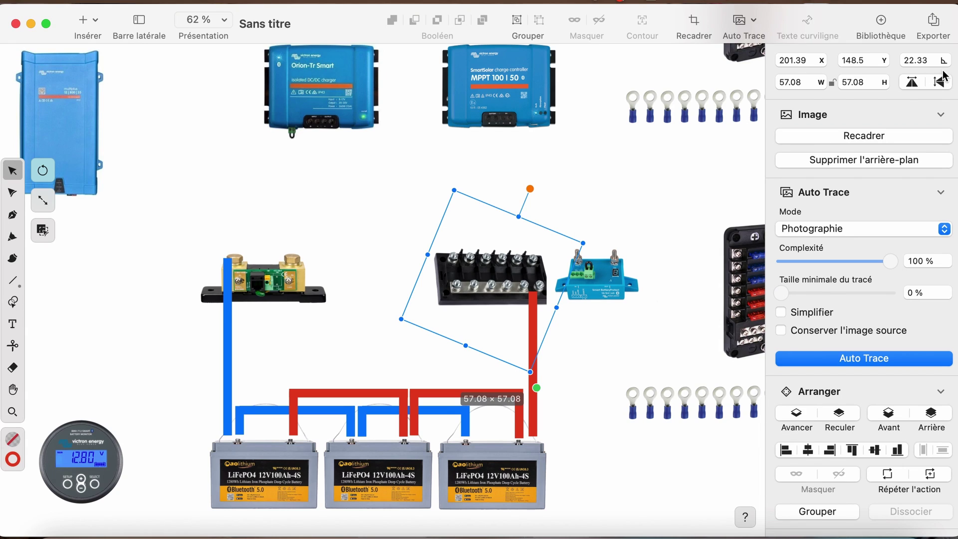
{"action": "left_click", "coordinate": [912, 83]}
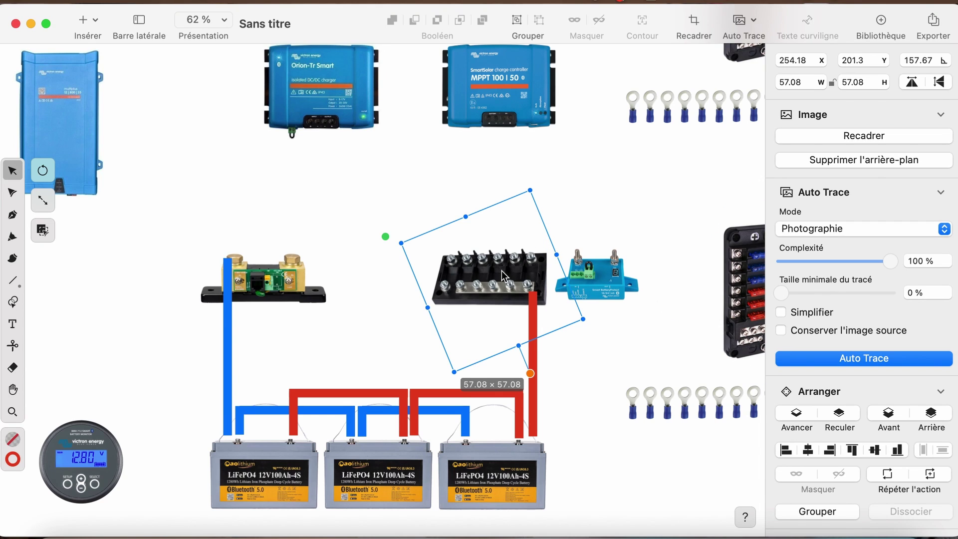
{"action": "left_click_drag", "start_coordinate": [500, 268], "coordinate": [508, 278]}
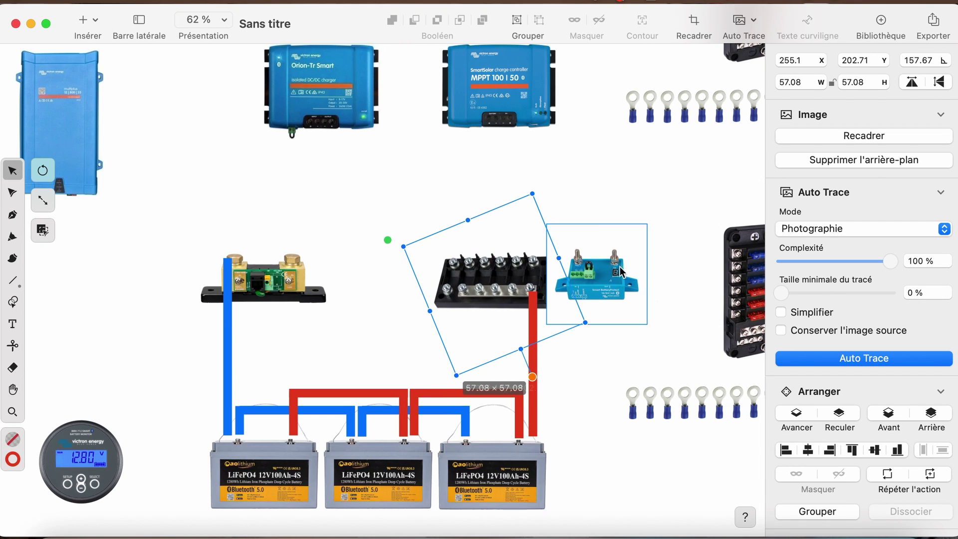
- Shift the Smart BatteryProtect sideways to leave a gap beside the black terminal block
{"action": "left_click_drag", "start_coordinate": [624, 272], "coordinate": [660, 272]}
{"action": "left_click", "coordinate": [502, 184]}
{"action": "scroll", "coordinate": [502, 184], "scroll_direction": "down", "scroll_amount": 6}
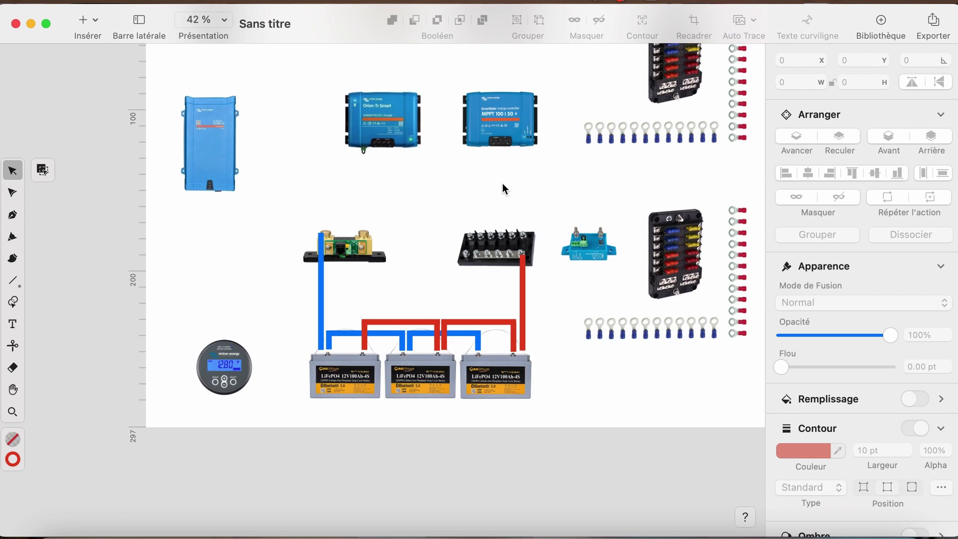
{"action": "scroll", "coordinate": [502, 184], "scroll_direction": "down", "scroll_amount": 1}
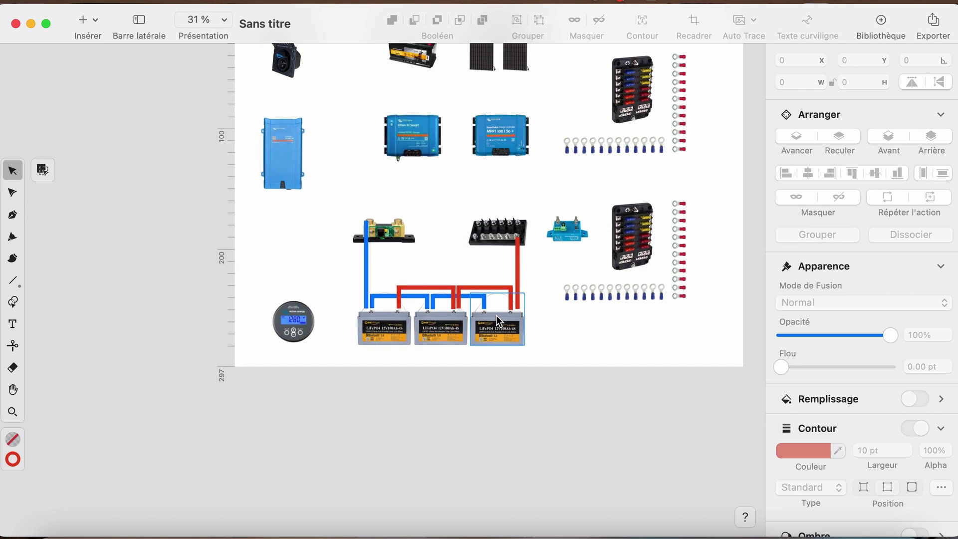
- Duplicate the third battery's long red cable and place the copy directly under the MPPT 100|50's positive battery terminal
{"action": "scroll", "coordinate": [496, 316], "scroll_direction": "up", "scroll_amount": 4}
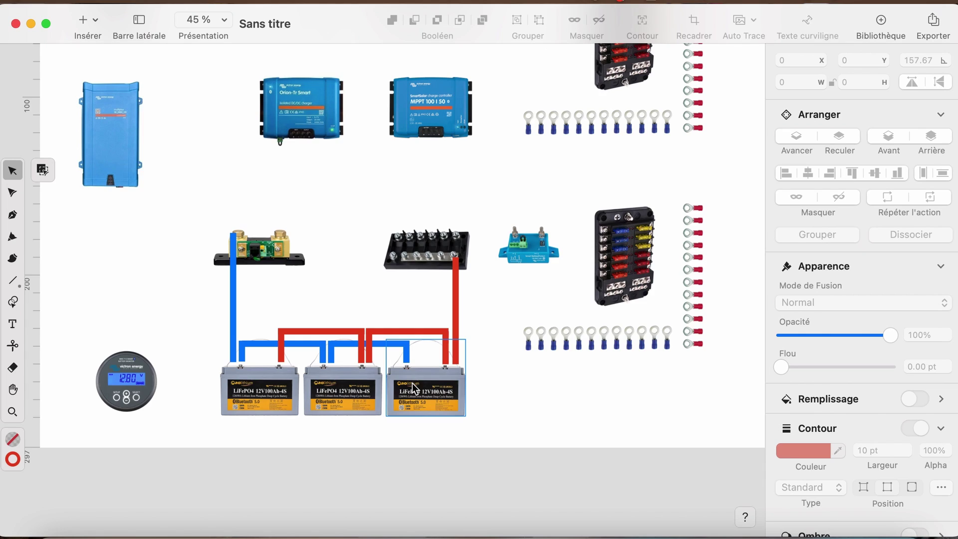
{"action": "scroll", "coordinate": [413, 383], "scroll_direction": "up", "scroll_amount": 2}
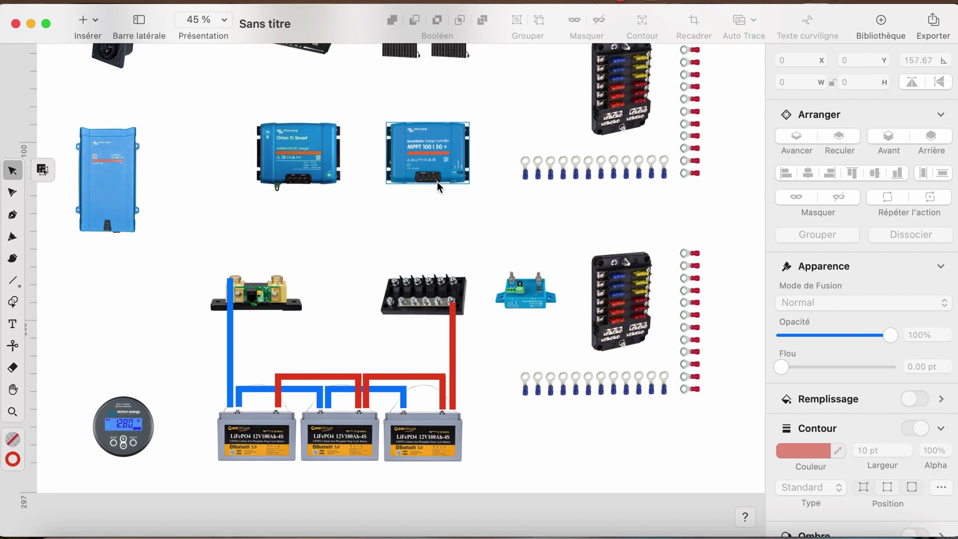
{"action": "scroll", "coordinate": [463, 289], "scroll_direction": "up", "scroll_amount": 3}
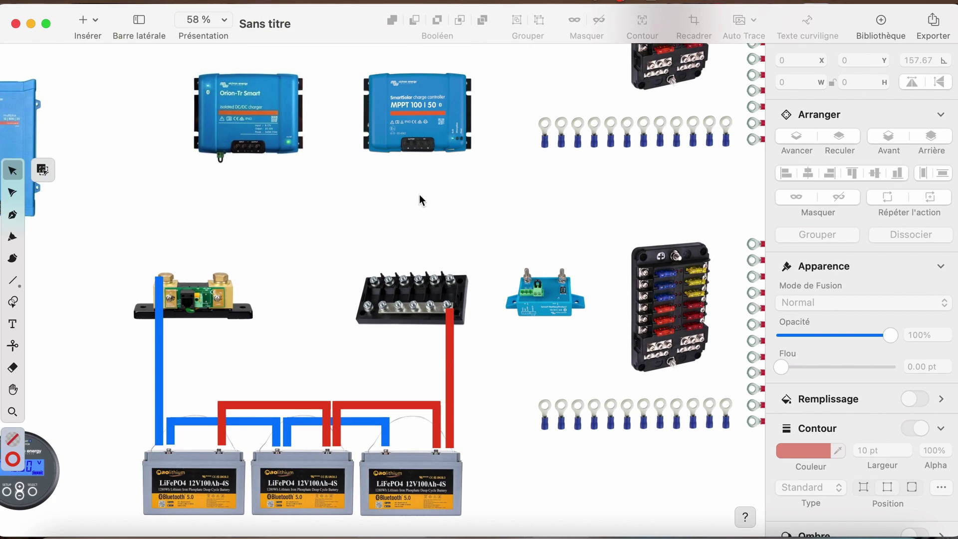
{"action": "left_click", "coordinate": [451, 349]}
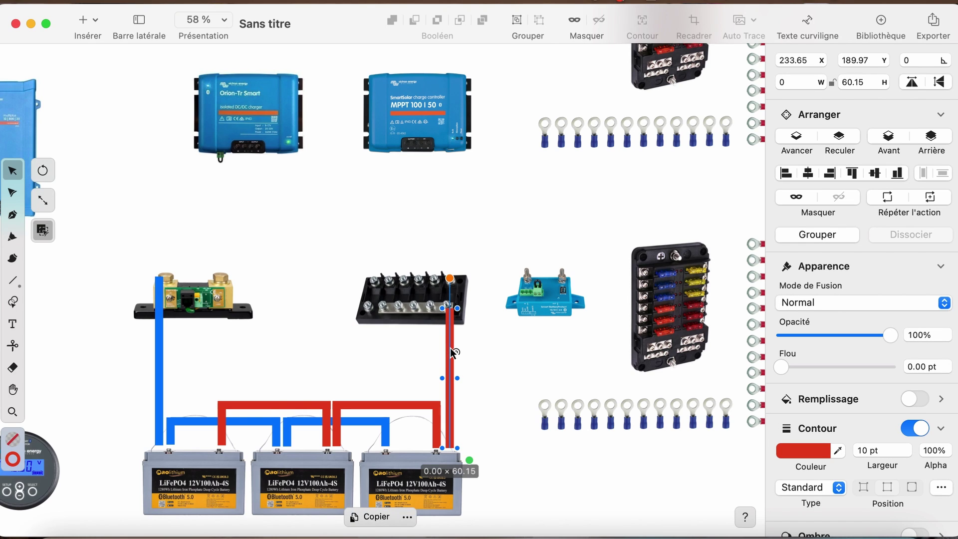
{"action": "left_click", "coordinate": [454, 353]}
{"action": "left_click", "coordinate": [451, 342]}
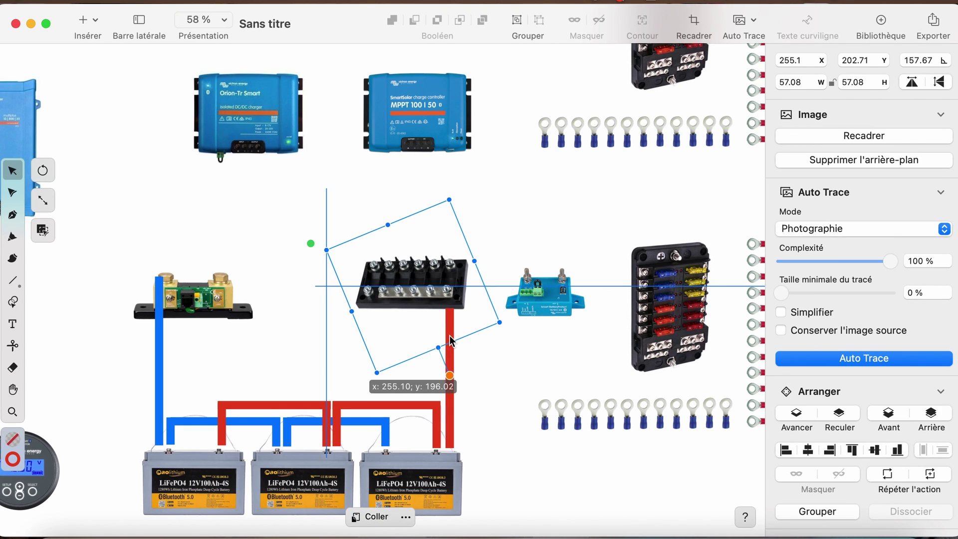
{"action": "key", "text": "super+v"}
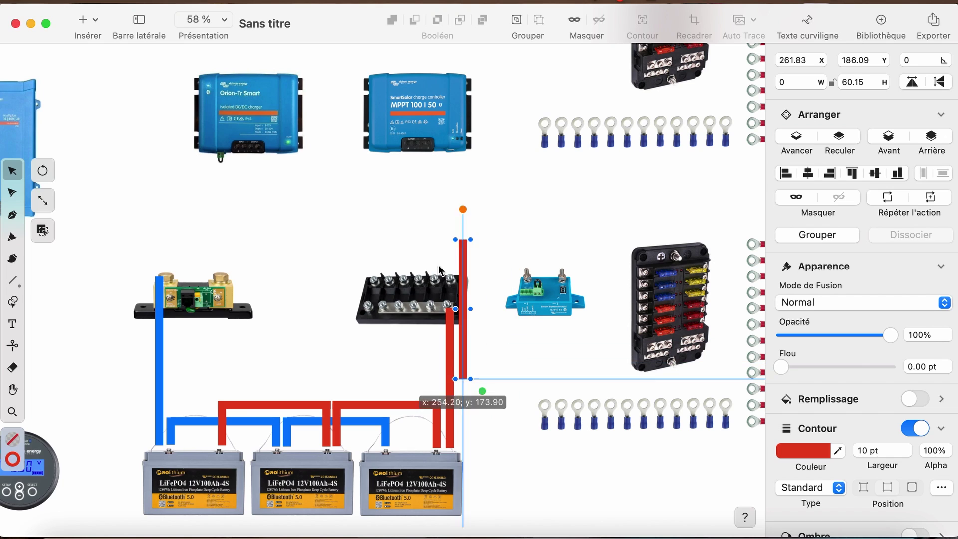
{"action": "left_click_drag", "start_coordinate": [439, 270], "coordinate": [433, 249]}
{"action": "scroll", "coordinate": [433, 250], "scroll_direction": "up", "scroll_amount": 5}
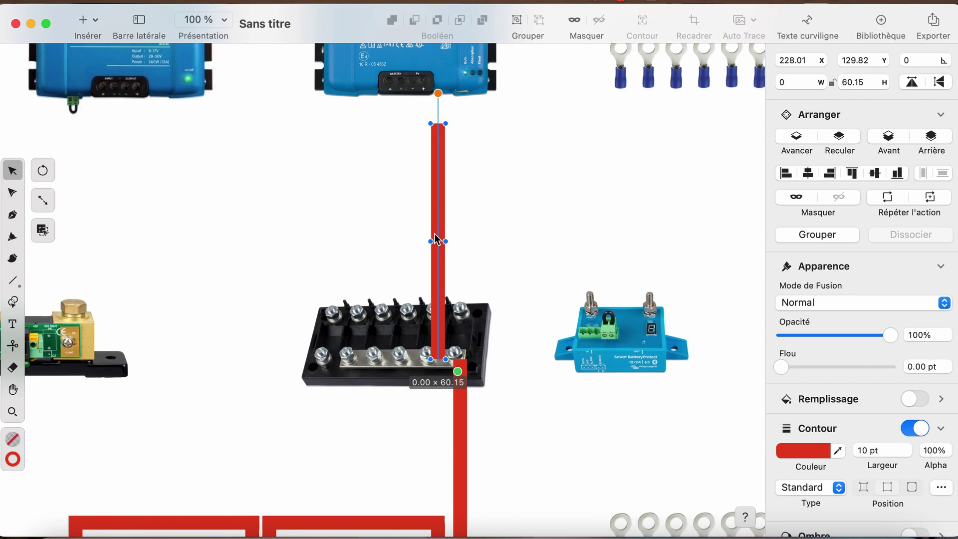
{"action": "scroll", "coordinate": [438, 239], "scroll_direction": "up", "scroll_amount": 3}
{"action": "scroll", "coordinate": [439, 249], "scroll_direction": "up", "scroll_amount": 2}
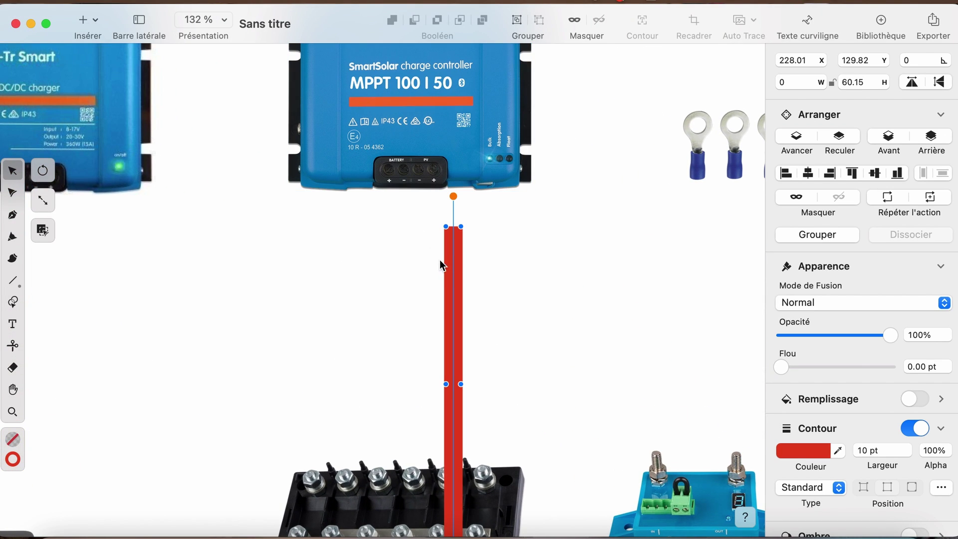
{"action": "left_click_drag", "start_coordinate": [453, 264], "coordinate": [385, 217]}
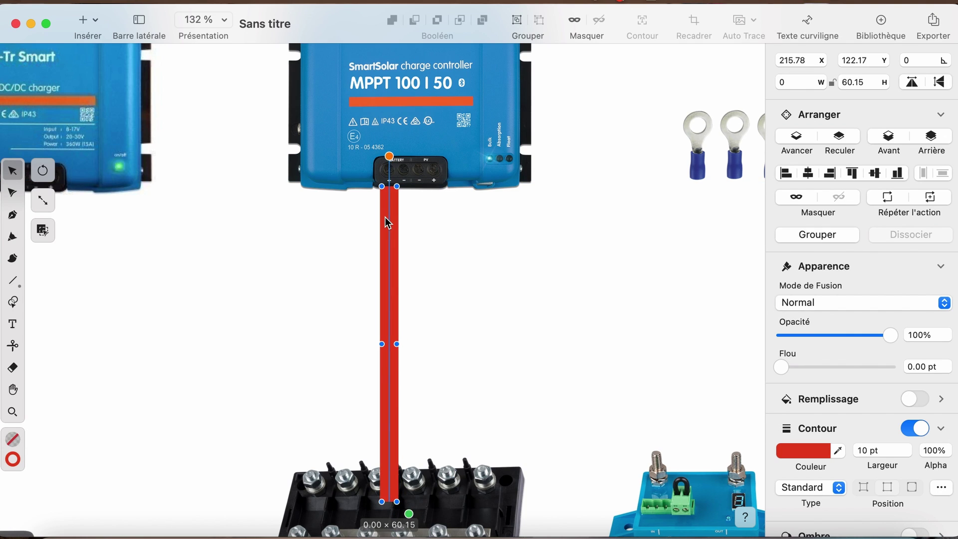
- Shorten the cable under the MPPT 100|50 to about 54 mm so it ends on the terminal block's upper screws
{"action": "scroll", "coordinate": [386, 217], "scroll_direction": "down", "scroll_amount": 3}
{"action": "left_click_drag", "start_coordinate": [398, 433], "coordinate": [394, 408]}
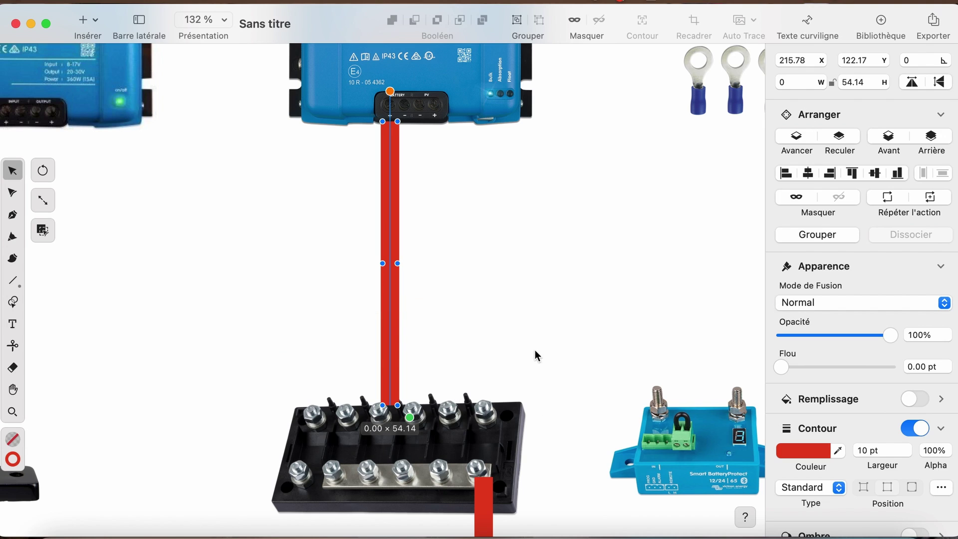
{"action": "left_click", "coordinate": [531, 384]}
{"action": "scroll", "coordinate": [529, 387], "scroll_direction": "down", "scroll_amount": 3}
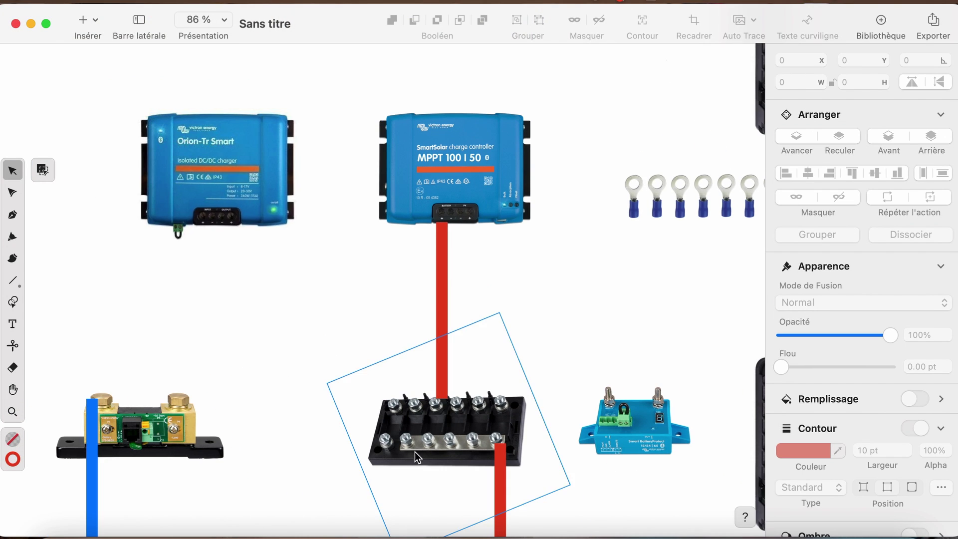
{"action": "scroll", "coordinate": [529, 365], "scroll_direction": "down", "scroll_amount": 5}
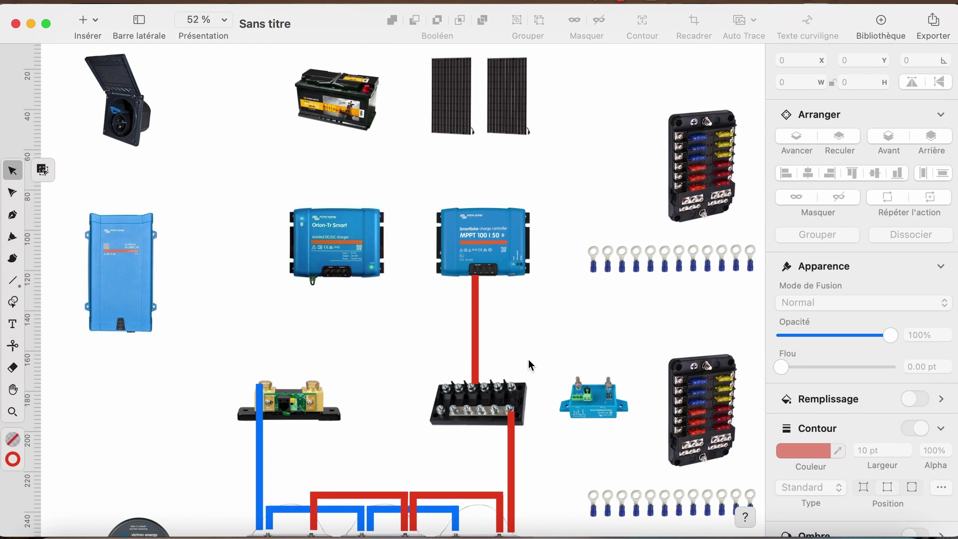
- Set the line width of the red cable between the MPPT 100|50 and the terminal block to 7 pt
{"action": "left_click", "coordinate": [473, 331]}
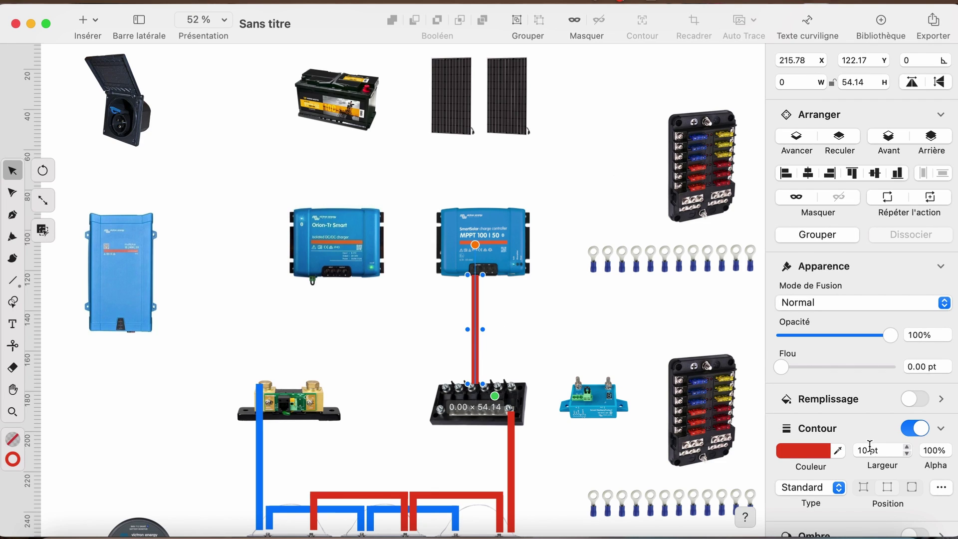
{"action": "left_click", "coordinate": [907, 454]}
{"action": "left_click", "coordinate": [907, 453]}
{"action": "left_click", "coordinate": [906, 453]}
{"action": "scroll", "coordinate": [550, 309], "scroll_direction": "down", "scroll_amount": 2}
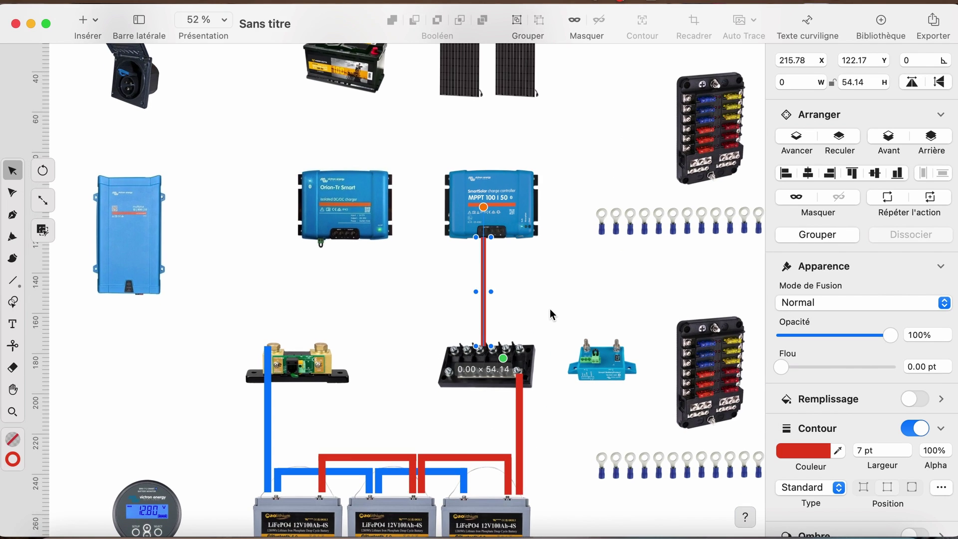
{"action": "scroll", "coordinate": [599, 394], "scroll_direction": "up", "scroll_amount": 2}
{"action": "left_click", "coordinate": [599, 394]}
{"action": "scroll", "coordinate": [599, 394], "scroll_direction": "down", "scroll_amount": 3}
{"action": "scroll", "coordinate": [519, 328], "scroll_direction": "up", "scroll_amount": 2}
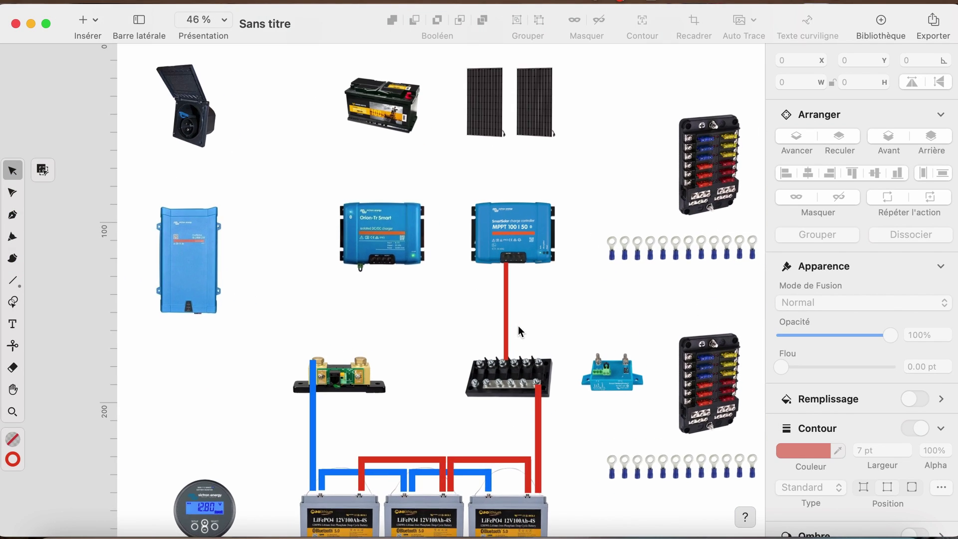
- Duplicate the 7 pt red cable and position the copy under the Orion-Tr Smart's output terminals
{"action": "left_click", "coordinate": [504, 309]}
{"action": "key", "text": "super+c"}
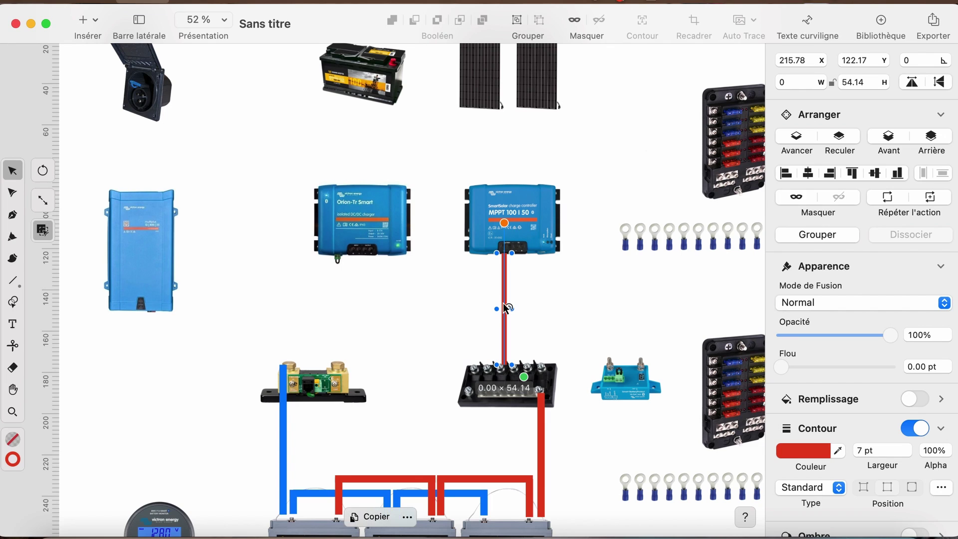
{"action": "key", "text": "super+v"}
{"action": "left_click_drag", "start_coordinate": [506, 306], "coordinate": [357, 295]}
{"action": "scroll", "coordinate": [356, 290], "scroll_direction": "up", "scroll_amount": 5}
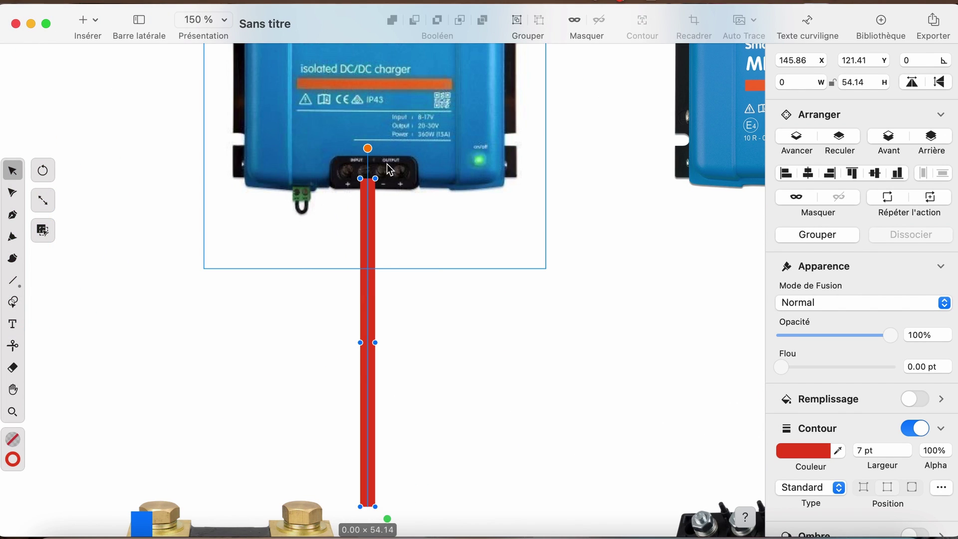
{"action": "left_click_drag", "start_coordinate": [371, 211], "coordinate": [400, 325]}
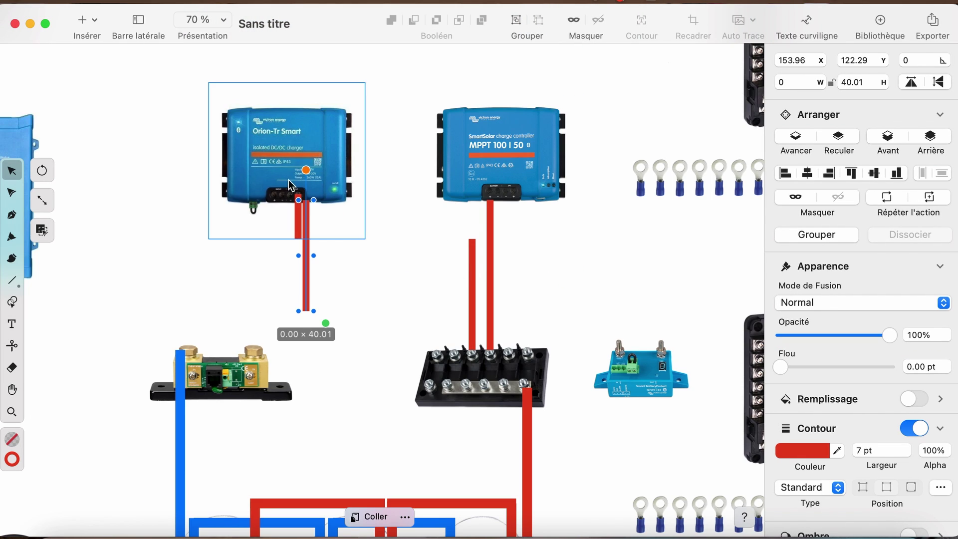
- Complete the angled red cables linking the Orion-Tr Smart and the tall blue inverter to free screws on the terminal block
{"action": "left_click_drag", "start_coordinate": [306, 171], "coordinate": [473, 245]}
{"action": "left_click", "coordinate": [229, 325]}
{"action": "scroll", "coordinate": [229, 326], "scroll_direction": "down", "scroll_amount": 5}
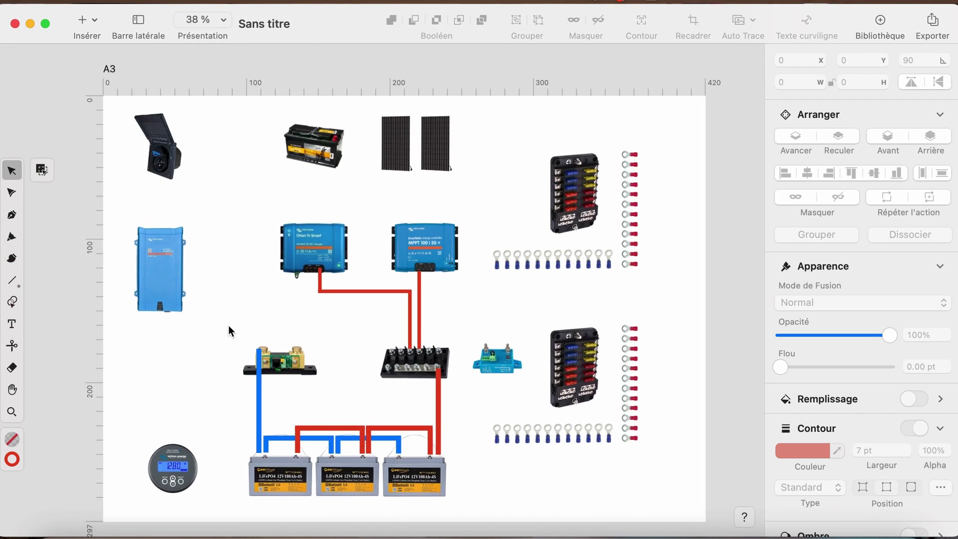
{"action": "left_click", "coordinate": [181, 288]}
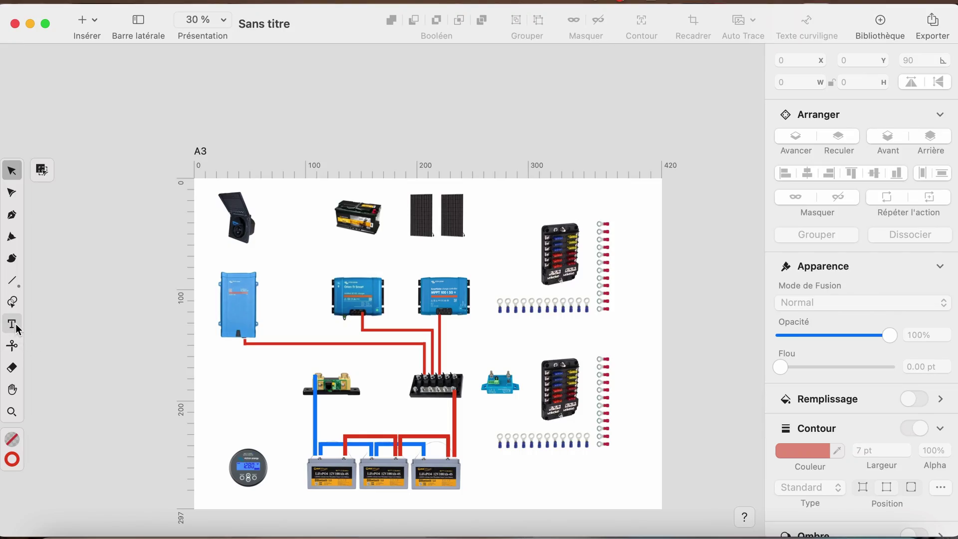
{"action": "left_click", "coordinate": [12, 325]}
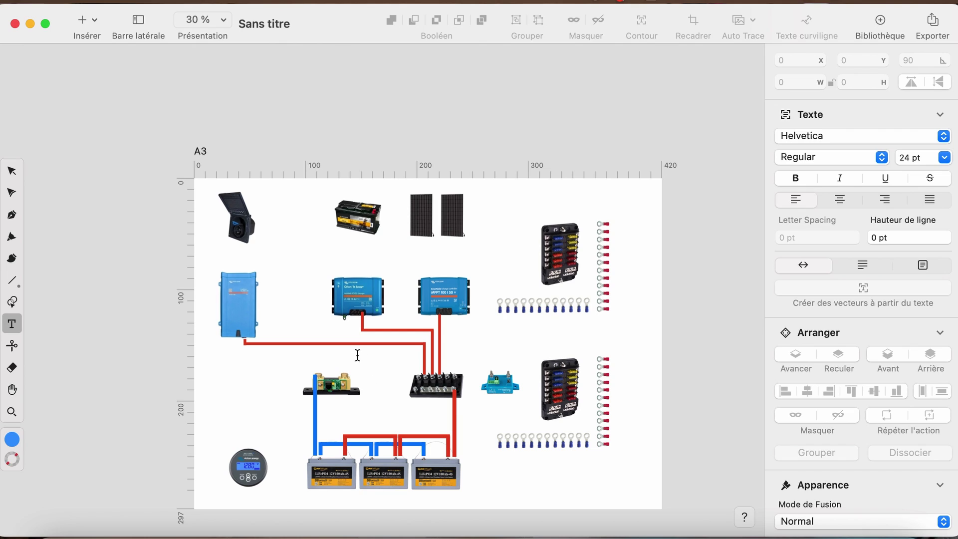
{"action": "left_click_drag", "start_coordinate": [377, 354], "coordinate": [376, 354]}
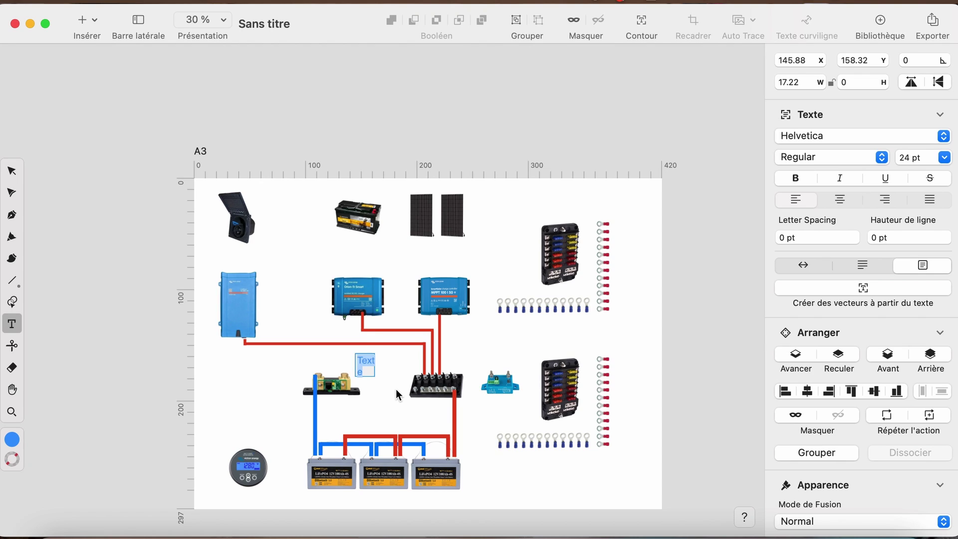
{"action": "scroll", "coordinate": [397, 388], "scroll_direction": "up", "scroll_amount": 5}
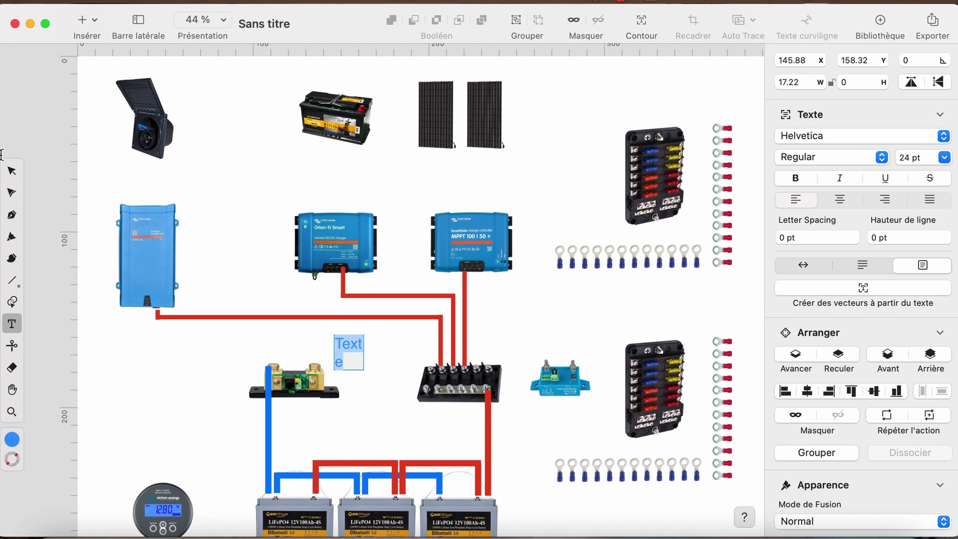
{"action": "left_click", "coordinate": [11, 170]}
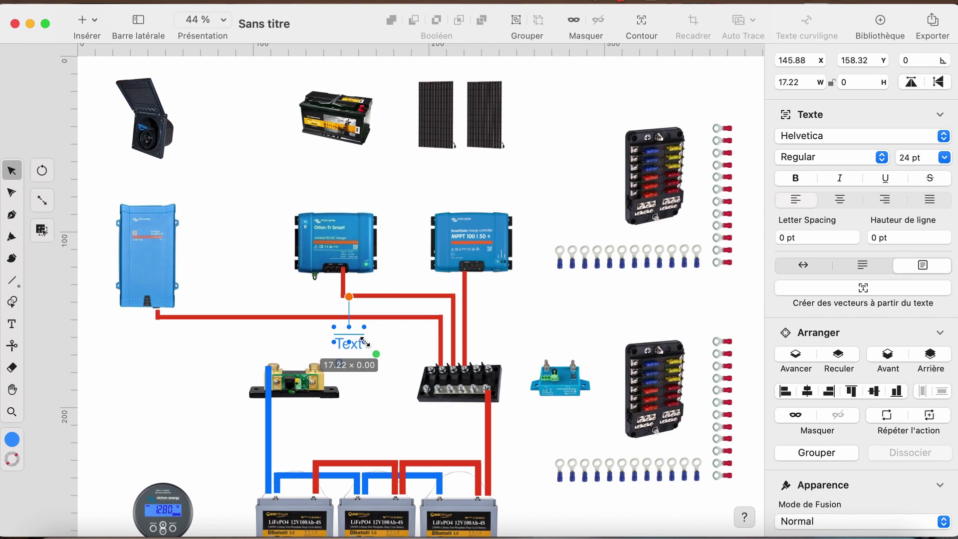
{"action": "left_click_drag", "start_coordinate": [366, 342], "coordinate": [379, 357]}
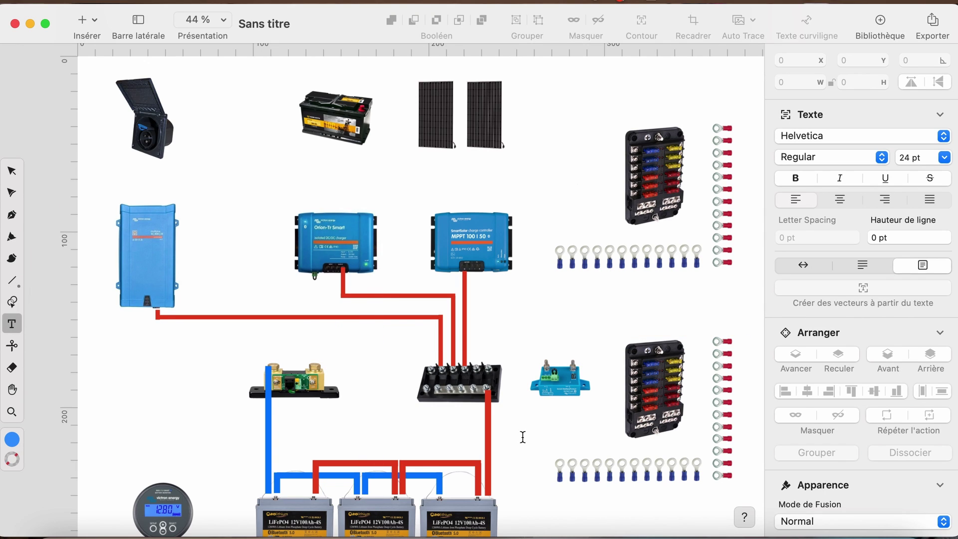
- Draw a text frame about 14 × 13 mm beside the long red battery cable and set its font size to 12 pt
{"action": "left_click_drag", "start_coordinate": [507, 433], "coordinate": [532, 456]}
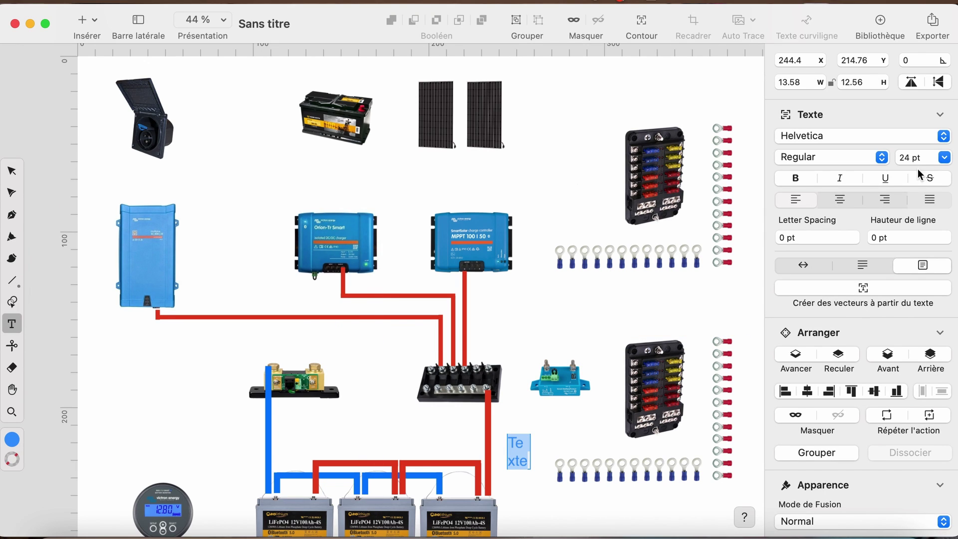
{"action": "left_click", "coordinate": [905, 157]}
{"action": "type", "text": "12"}
{"action": "key", "text": "Return"}
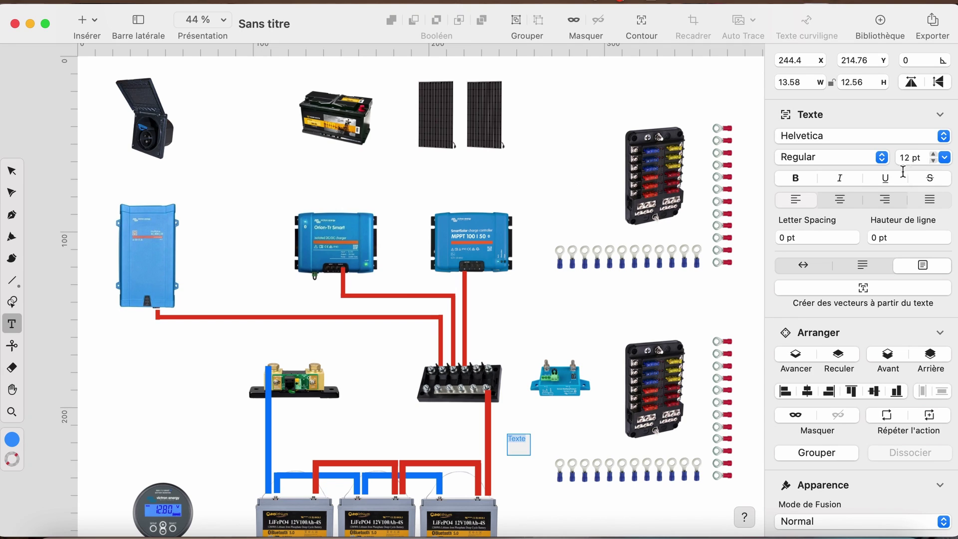
- Color the text black (#000000) and replace the placeholder with the cable label "0.4m — 35mm²"
{"action": "scroll", "coordinate": [868, 250], "scroll_direction": "down", "scroll_amount": 5}
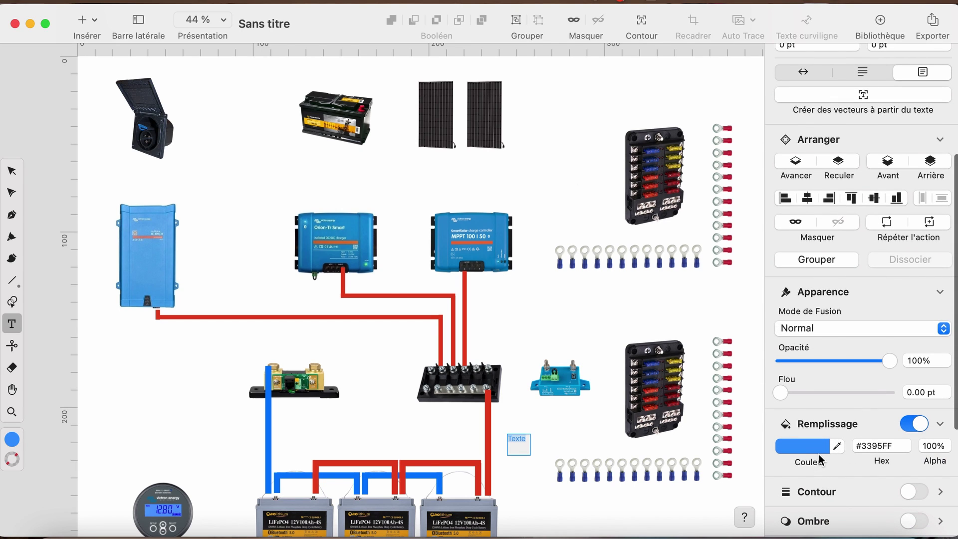
{"action": "left_click", "coordinate": [823, 455]}
{"action": "left_click", "coordinate": [593, 457]}
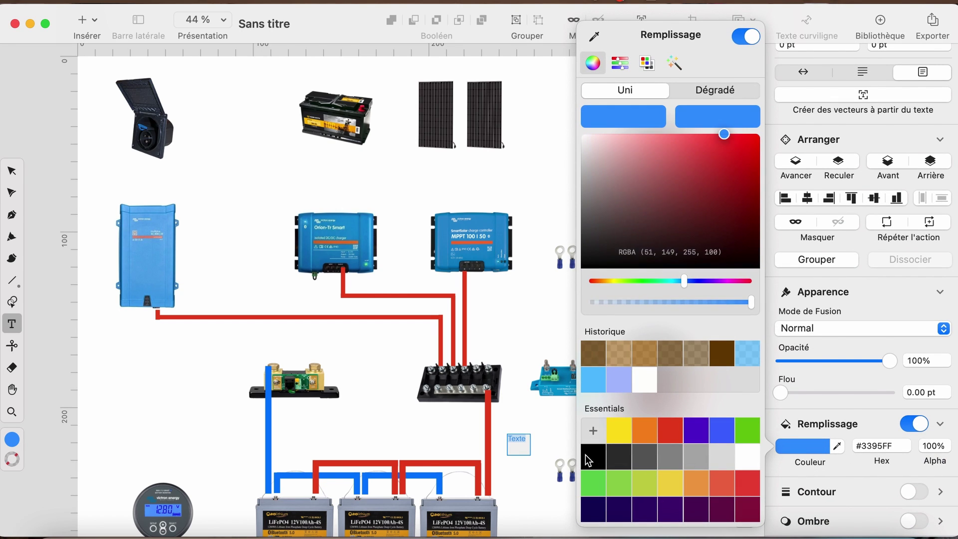
{"action": "left_click", "coordinate": [522, 441]}
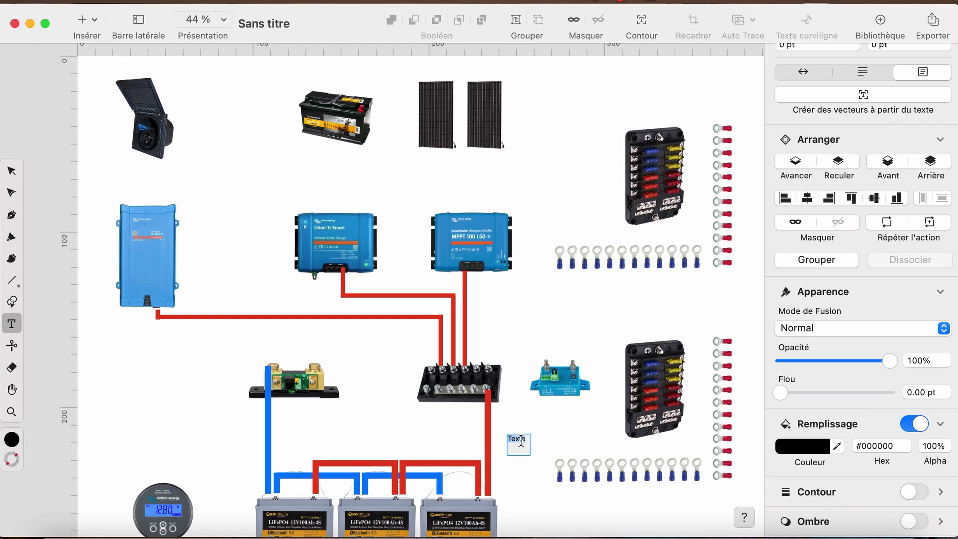
{"action": "scroll", "coordinate": [522, 441], "scroll_direction": "down", "scroll_amount": 2}
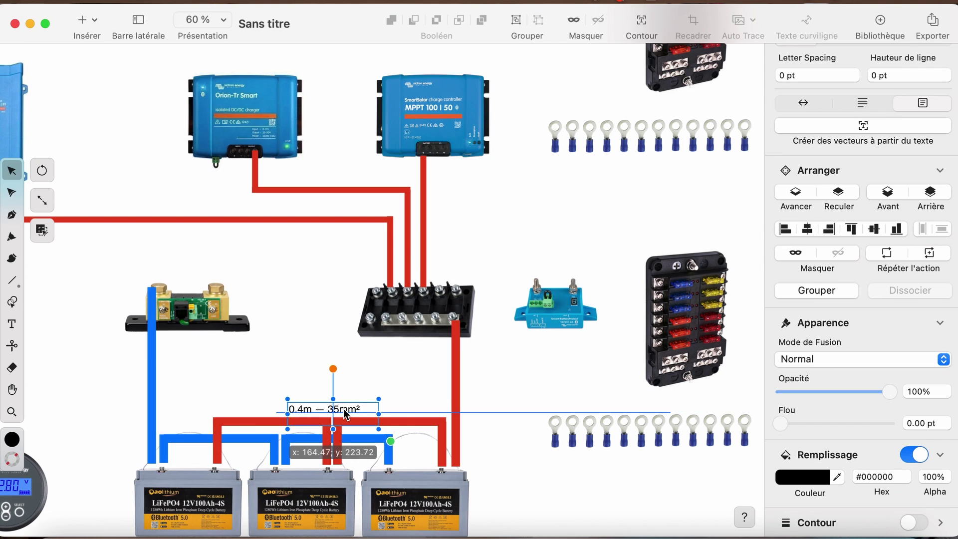
- Place one "0.4m — 35mm²" label above the blue battery bridge and a pasted copy above the red bridge
{"action": "left_click_drag", "start_coordinate": [345, 410], "coordinate": [285, 438]}
{"action": "left_click", "coordinate": [291, 355]}
{"action": "key", "text": "super+v"}
{"action": "left_click", "coordinate": [299, 378]}
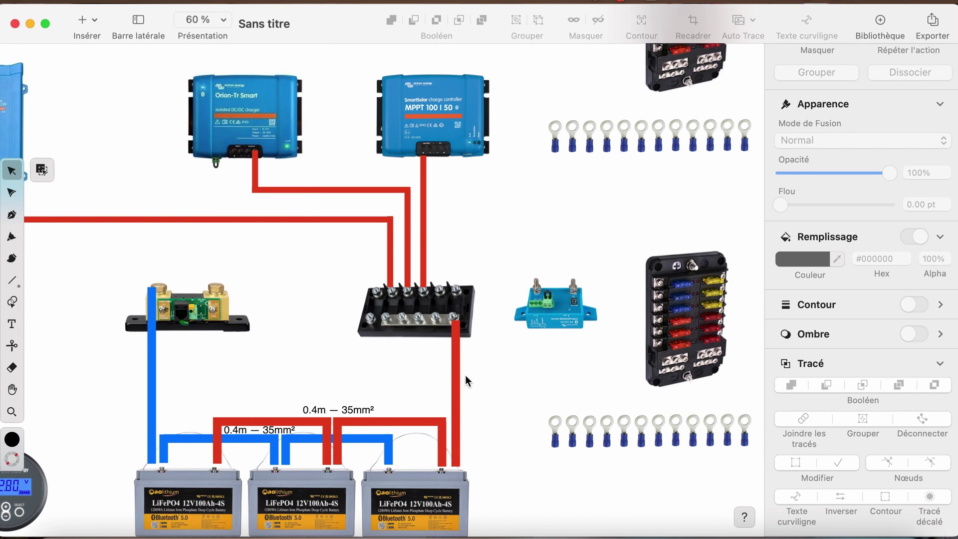
- Place a copy of the cable label above the inverter's long red cable and change its text to "1m — 16mm²"
{"action": "scroll", "coordinate": [520, 394], "scroll_direction": "down", "scroll_amount": 2}
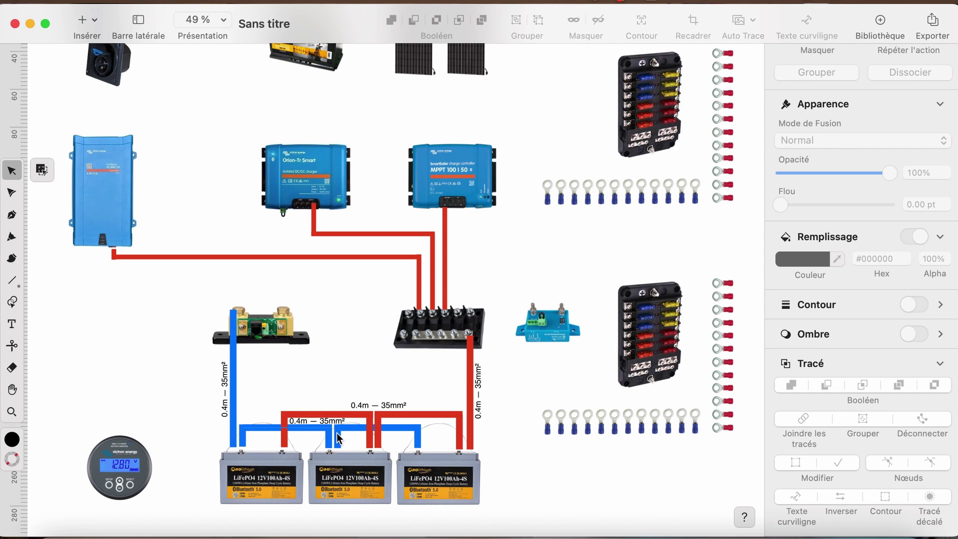
{"action": "left_click", "coordinate": [383, 404]}
{"action": "key", "text": "super+v"}
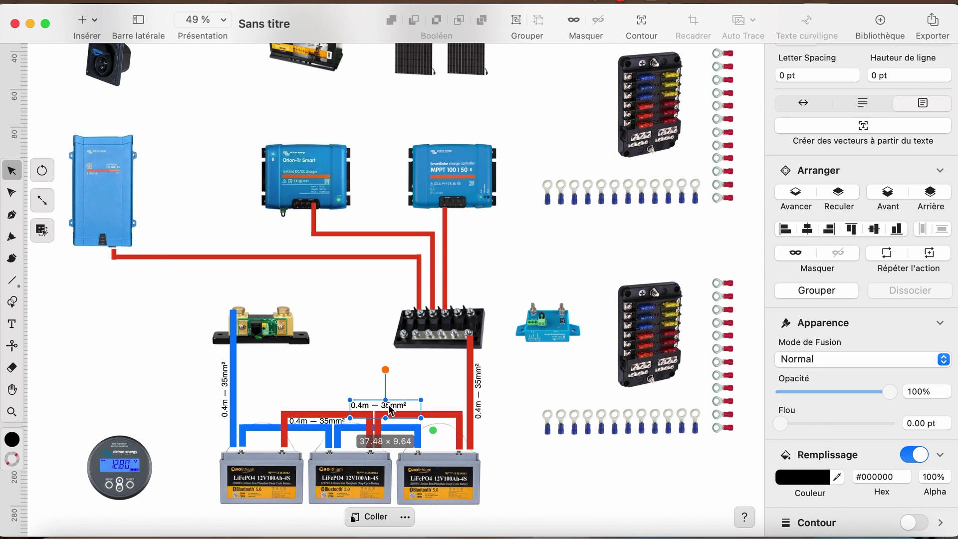
{"action": "scroll", "coordinate": [186, 220], "scroll_direction": "up", "scroll_amount": 5}
{"action": "double_click", "coordinate": [183, 238]}
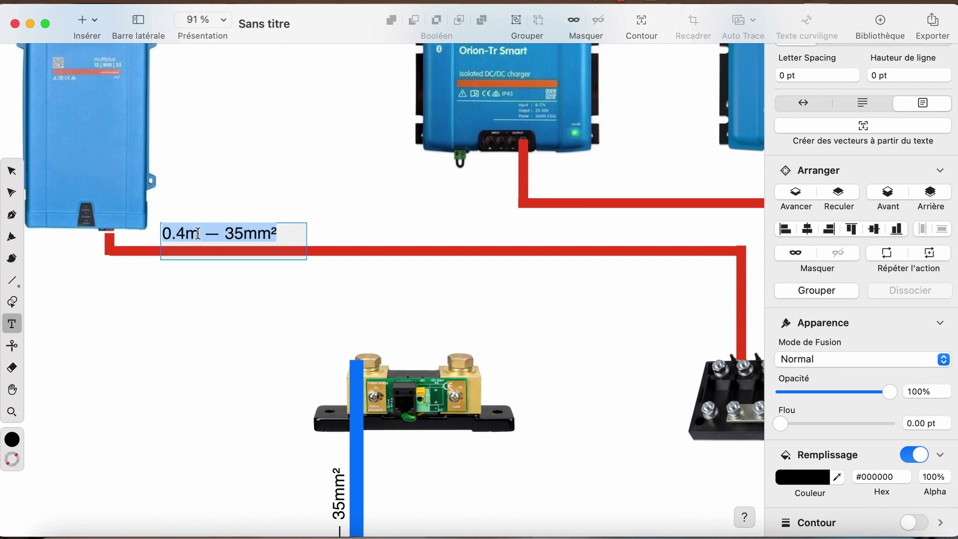
{"action": "left_click_drag", "start_coordinate": [200, 233], "coordinate": [154, 232]}
{"action": "type", "text": "1m"}
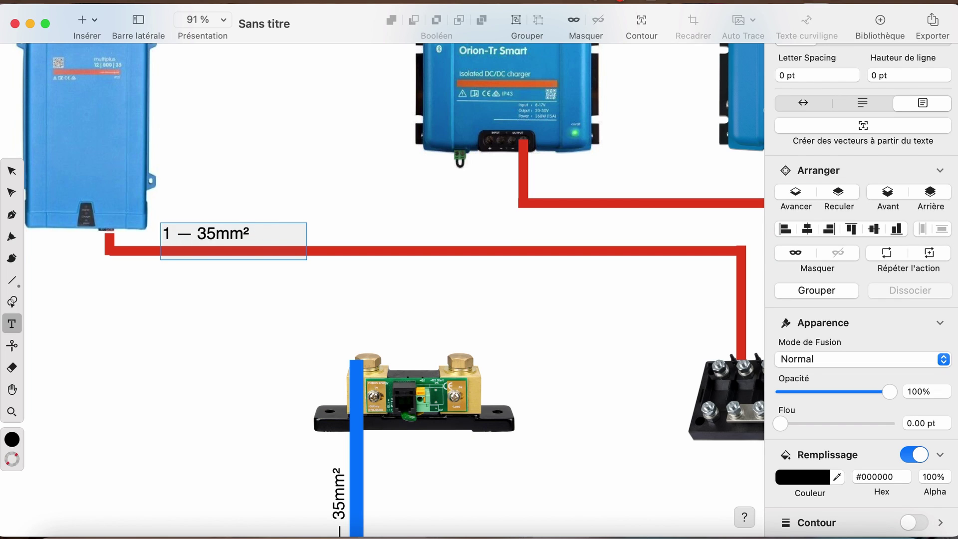
{"action": "key", "text": "BackSpace"}
{"action": "key", "text": "Delete"}
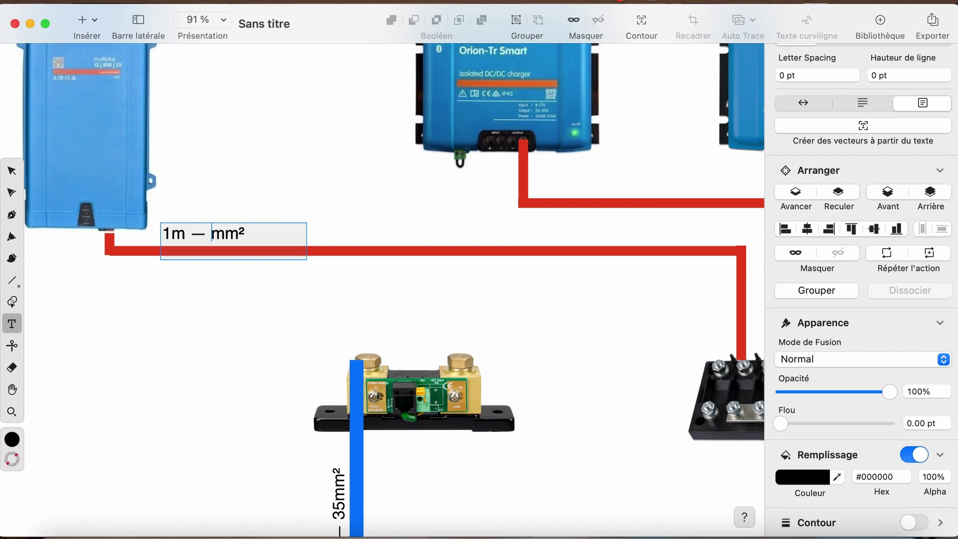
{"action": "type", "text": "16"}
{"action": "left_click", "coordinate": [224, 324]}
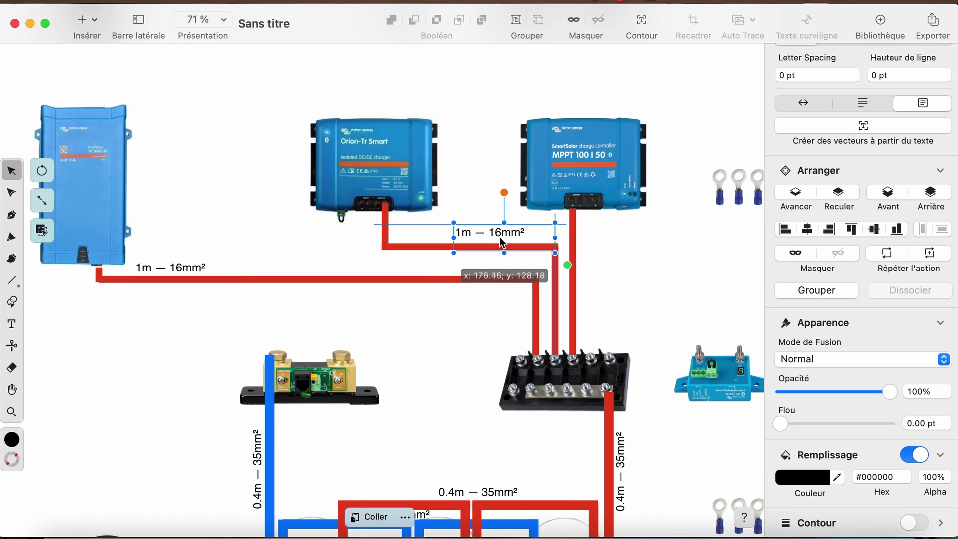
- Place copies of the "1m — 16mm²" label above the Orion-Tr Smart cable and vertically beside the MPPT 100|50 cable
{"action": "left_click_drag", "start_coordinate": [503, 240], "coordinate": [469, 240]}
{"action": "left_click", "coordinate": [227, 283]}
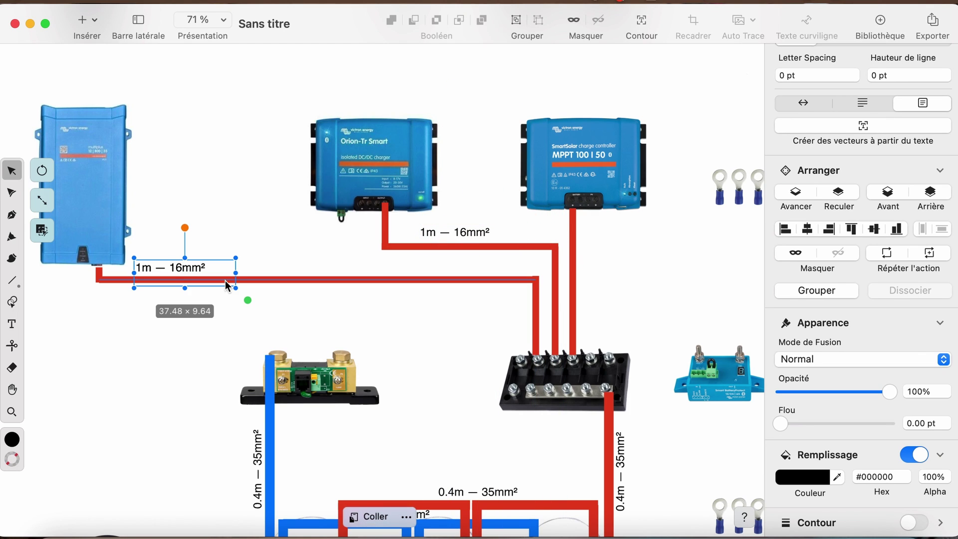
{"action": "left_click_drag", "start_coordinate": [172, 275], "coordinate": [622, 282]}
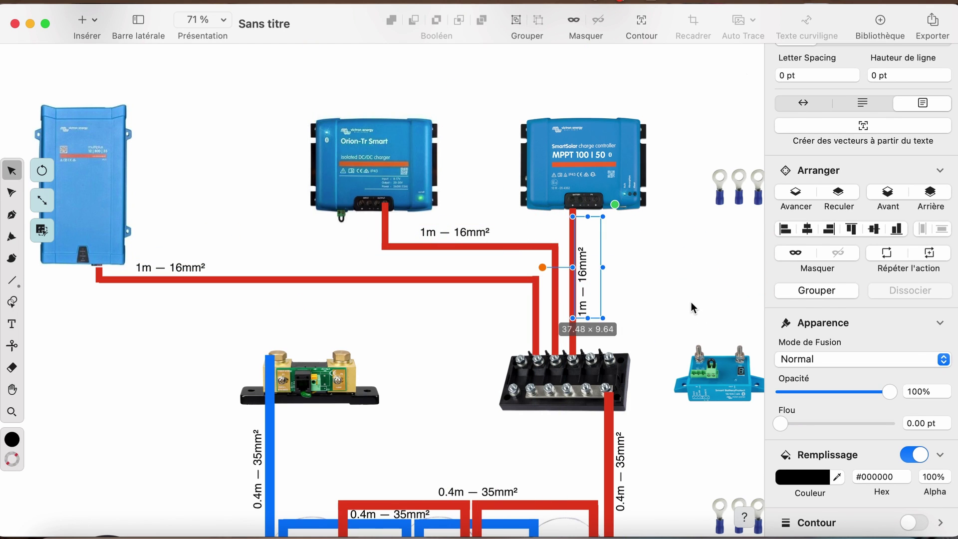
{"action": "left_click", "coordinate": [691, 301]}
- Shift the vertical segment of the Orion-Tr Smart's red cable left and shorten its horizontal segment to meet it
{"action": "scroll", "coordinate": [583, 289], "scroll_direction": "up", "scroll_amount": 5}
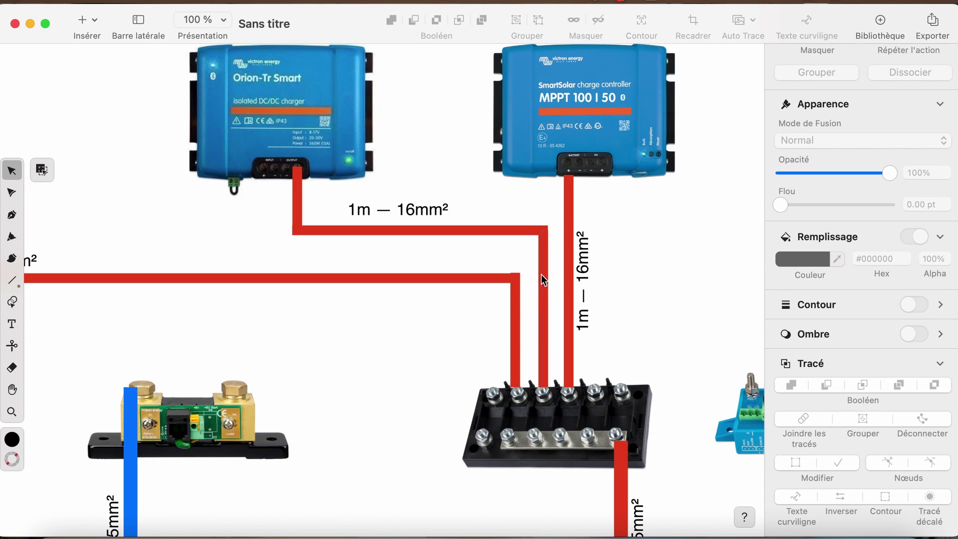
{"action": "left_click", "coordinate": [541, 273]}
{"action": "key", "text": "Left"}
{"action": "key", "text": "Left"}
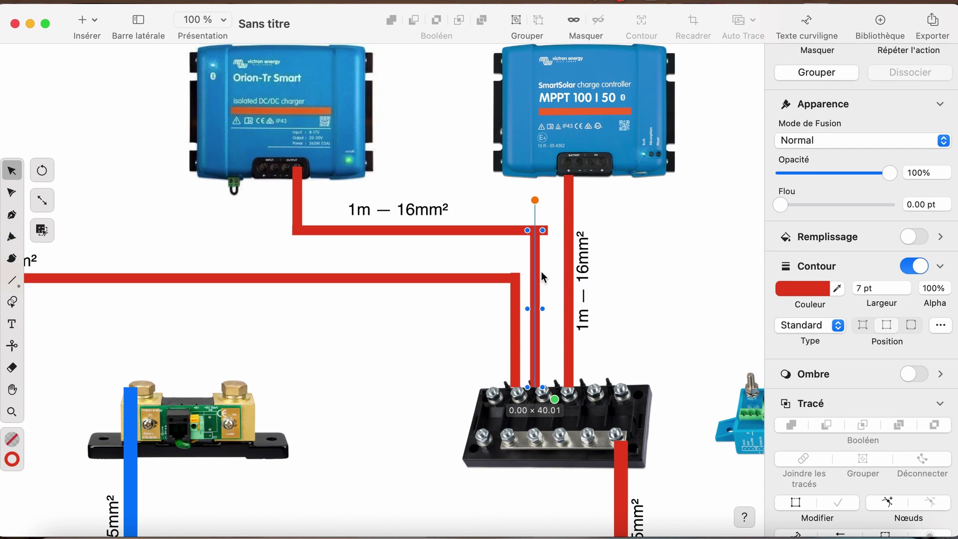
{"action": "left_click", "coordinate": [513, 230]}
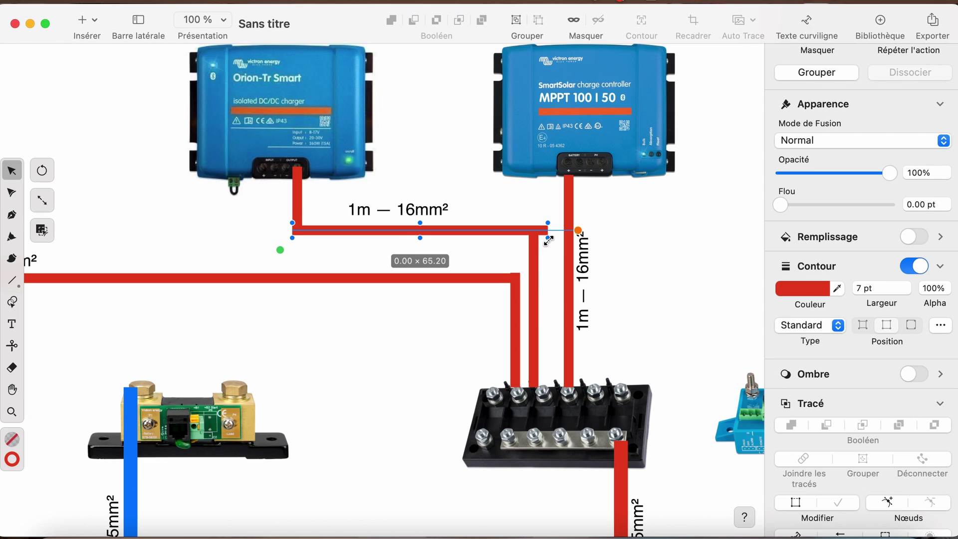
{"action": "key", "text": "super+0"}
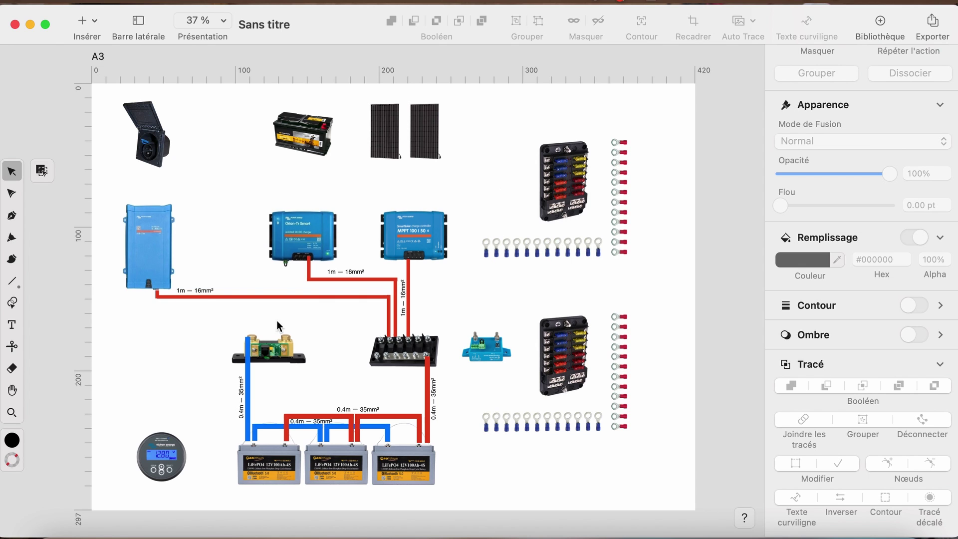
- Add a centered "Spot 1" text frame about 18 × 9 mm beside the upper fuse block's red ring terminals
{"action": "left_click", "coordinate": [12, 325]}
{"action": "left_click_drag", "start_coordinate": [639, 156], "coordinate": [688, 175]}
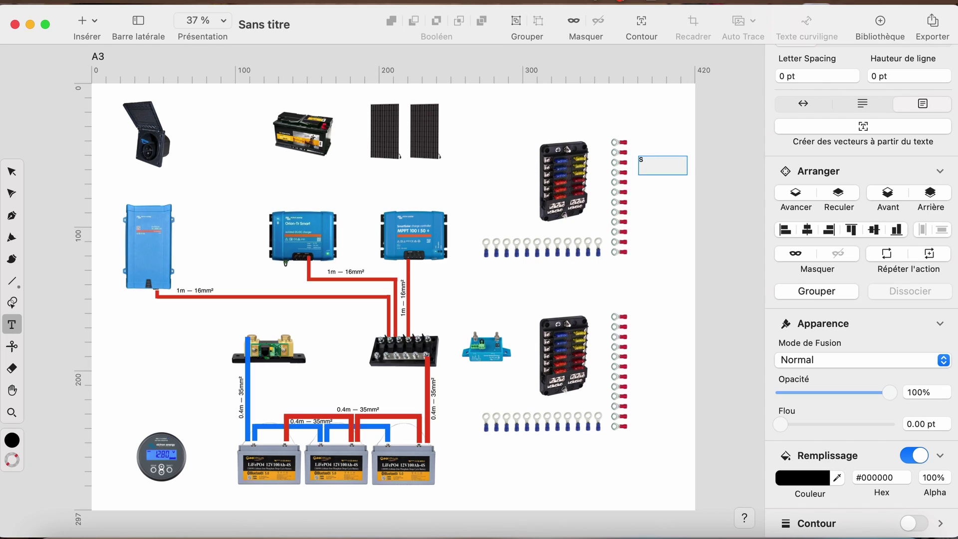
{"action": "left_click", "coordinate": [11, 171]}
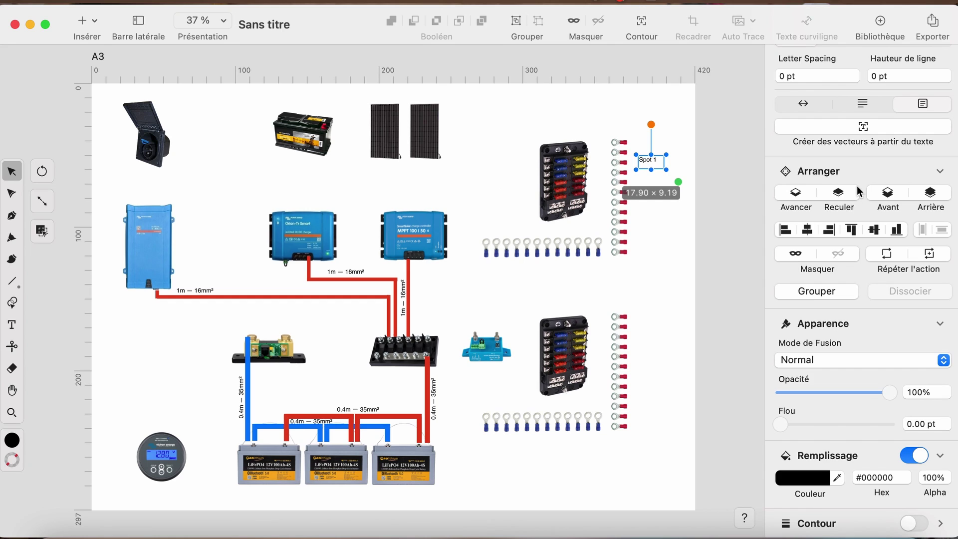
{"action": "scroll", "coordinate": [871, 132], "scroll_direction": "up", "scroll_amount": 5}
{"action": "left_click", "coordinate": [843, 151]}
{"action": "key", "text": "Escape"}
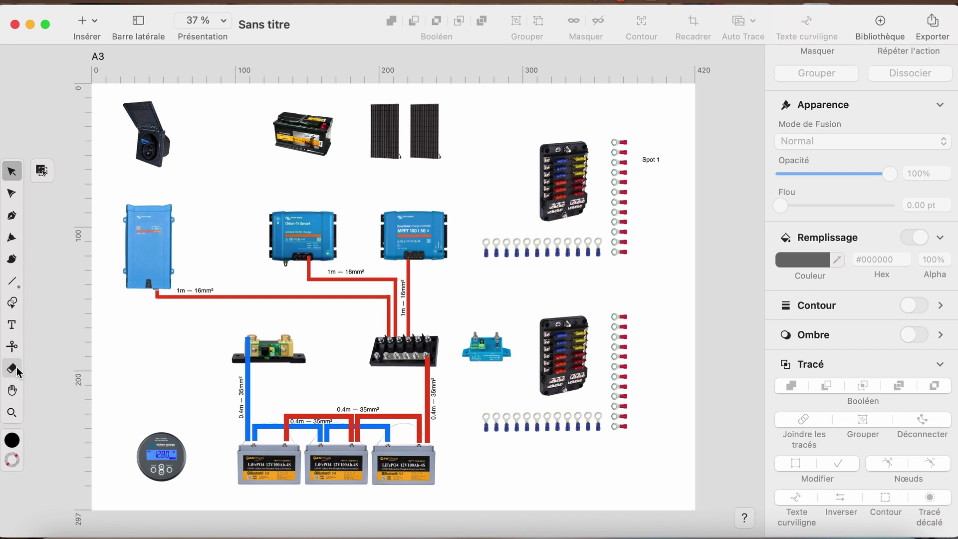
- Draw a rectangle about 18 × 8 mm above the "Spot 1" text, without a border and filled yellow (#FDDF19)
{"action": "left_click", "coordinate": [12, 281]}
{"action": "left_click", "coordinate": [42, 241]}
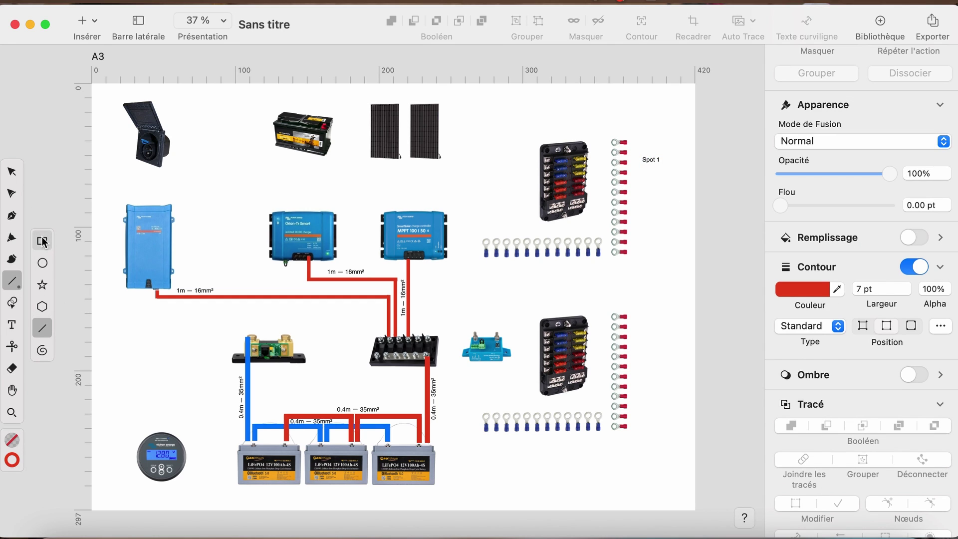
{"action": "left_click_drag", "start_coordinate": [638, 131], "coordinate": [667, 144]}
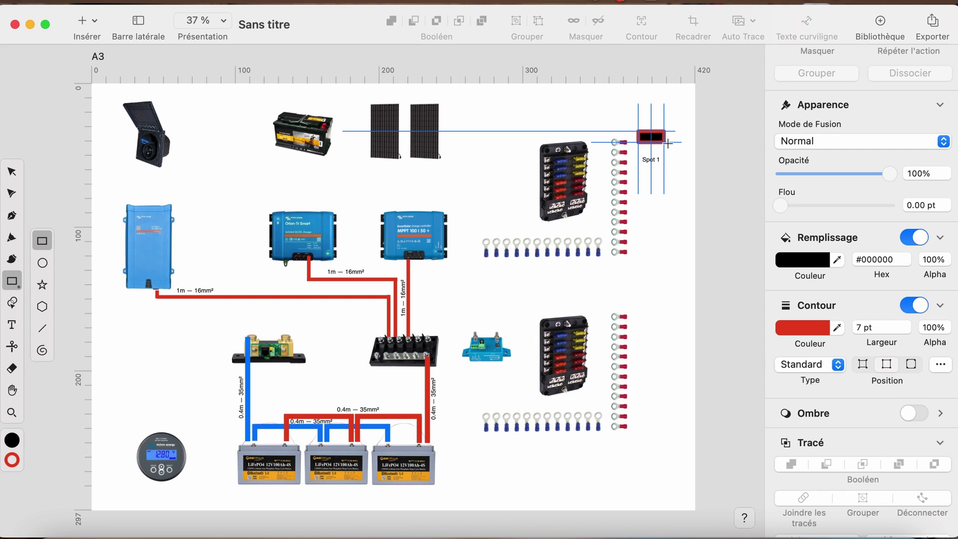
{"action": "left_click", "coordinate": [917, 372]}
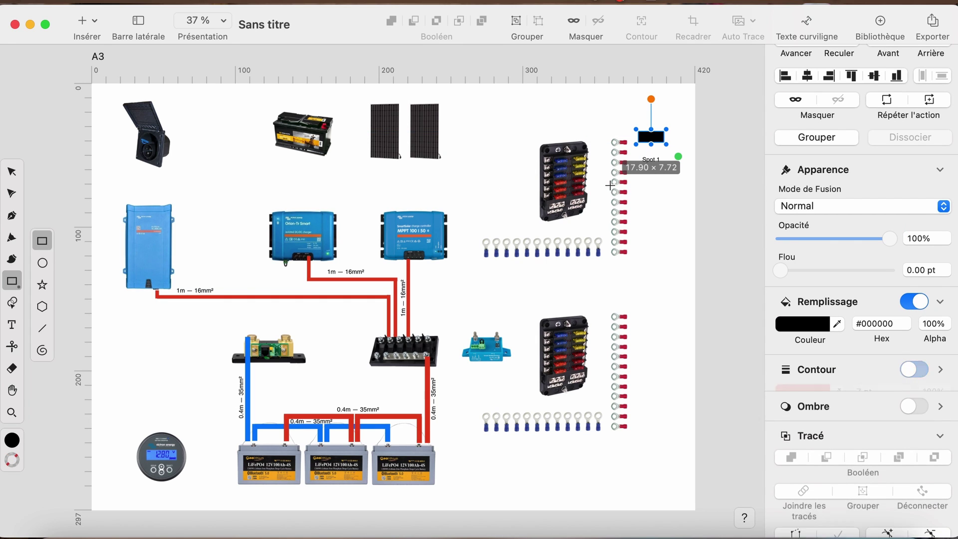
{"action": "scroll", "coordinate": [610, 185], "scroll_direction": "up", "scroll_amount": 5}
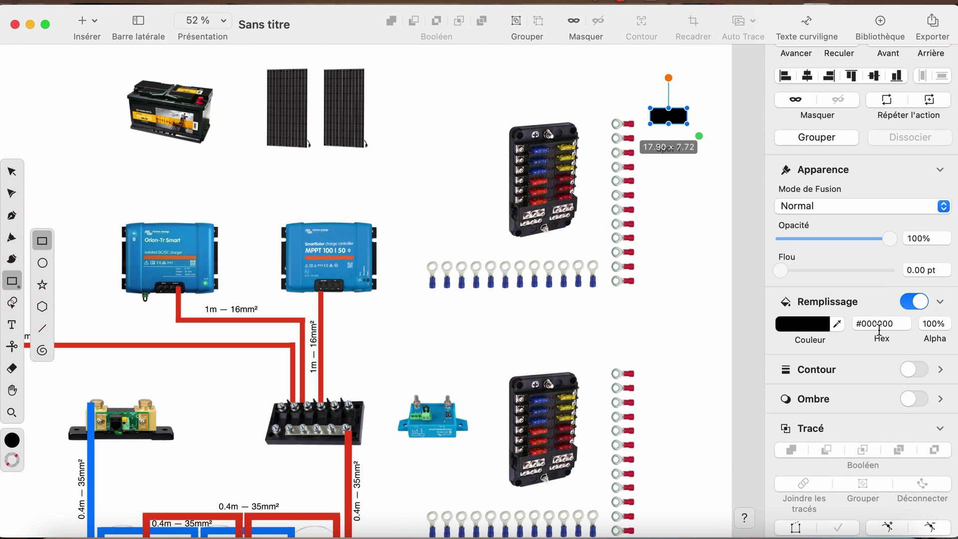
{"action": "left_click", "coordinate": [819, 325]}
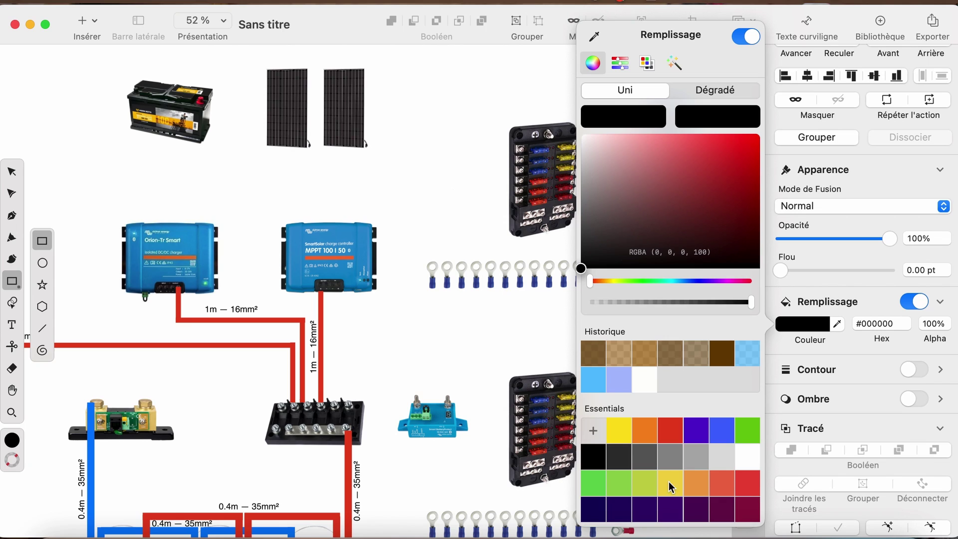
{"action": "left_click", "coordinate": [619, 430]}
{"action": "left_click", "coordinate": [529, 98]}
- Bring the "Spot 1" text in front of the yellow rectangle, center it there, and duplicate text and rectangle together
{"action": "mouse_move", "coordinate": [676, 150]}
{"action": "left_mouse_down"}
{"action": "mouse_move", "coordinate": [676, 125]}
{"action": "mouse_move", "coordinate": [687, 169]}
{"action": "mouse_move", "coordinate": [669, 123]}
{"action": "mouse_move", "coordinate": [676, 143]}
{"action": "left_mouse_up"}
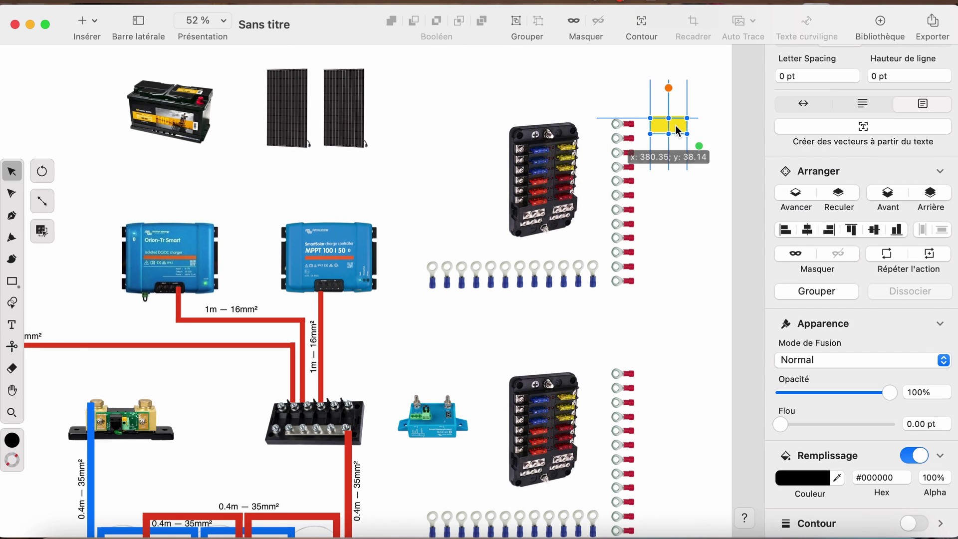
{"action": "key", "text": "super+x"}
{"action": "key", "text": "super+v"}
{"action": "left_click", "coordinate": [677, 126], "text": "shift"}
{"action": "key", "text": "super+c"}
{"action": "key", "text": "super+v"}
- Change the text of the duplicated yellow label below "Spot 1" to "Spot 2"
{"action": "left_click", "coordinate": [708, 153]}
{"action": "left_click", "coordinate": [678, 144]}
{"action": "double_click", "coordinate": [681, 145]}
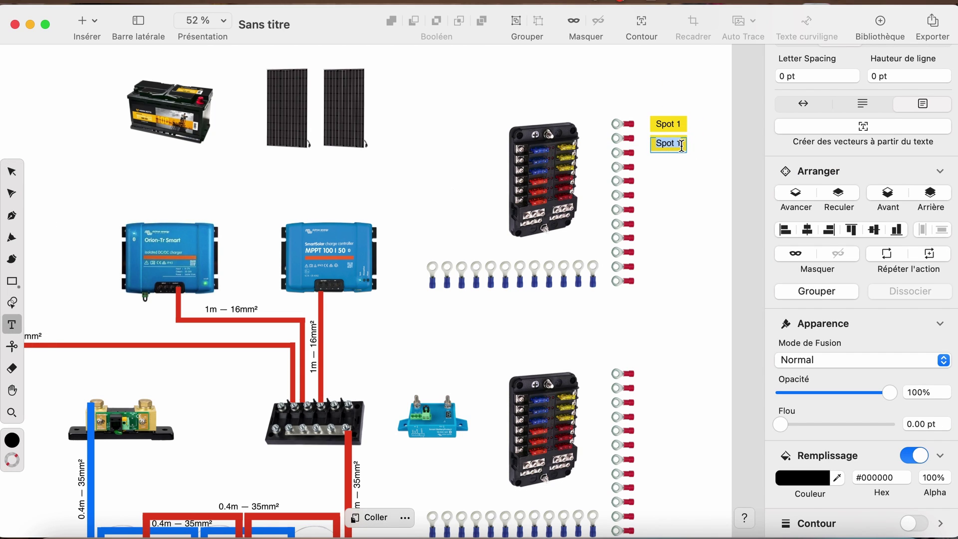
{"action": "key", "text": "BackSpace"}
{"action": "type", "text": "2"}
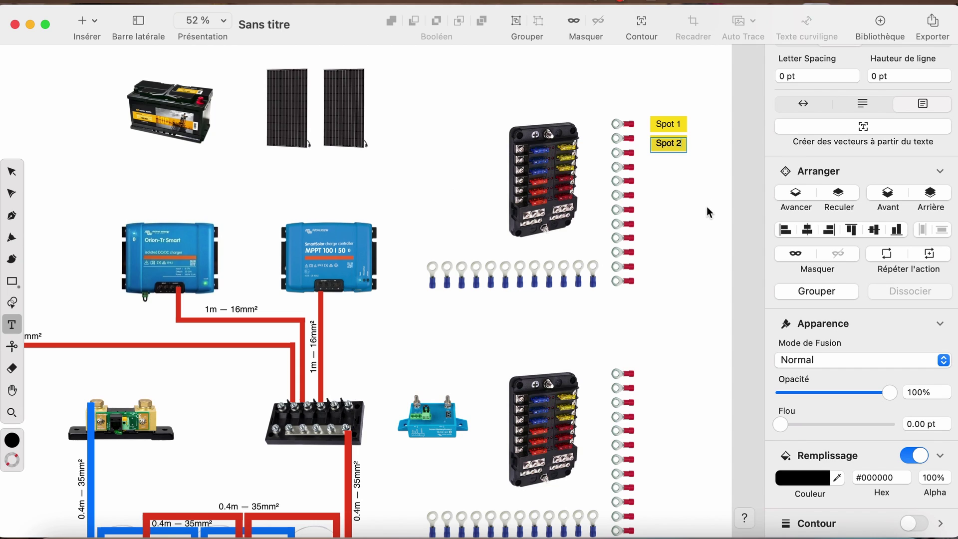
{"action": "left_click", "coordinate": [709, 212]}
{"action": "left_click", "coordinate": [12, 171]}
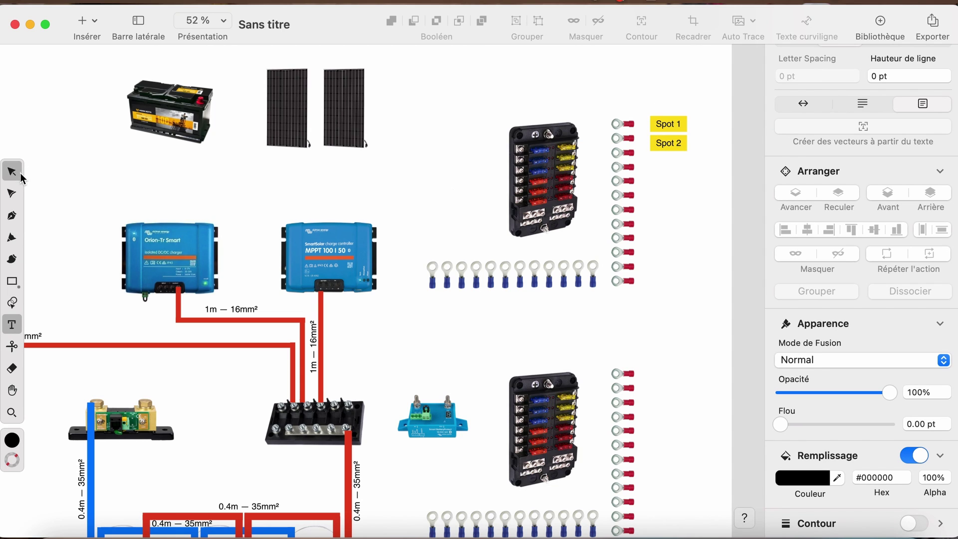
- Place a copy of the "Spot 2" label further down beside the ring terminals and fill its rectangle blue (#3E68FF)
{"action": "left_click", "coordinate": [677, 149]}
{"action": "left_click_drag", "start_coordinate": [676, 149], "coordinate": [678, 209]}
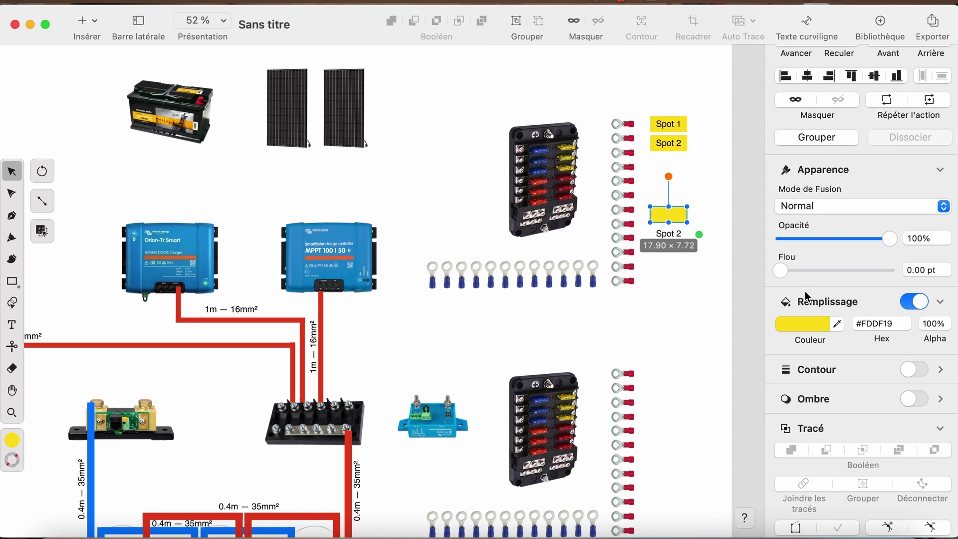
{"action": "left_click", "coordinate": [826, 327]}
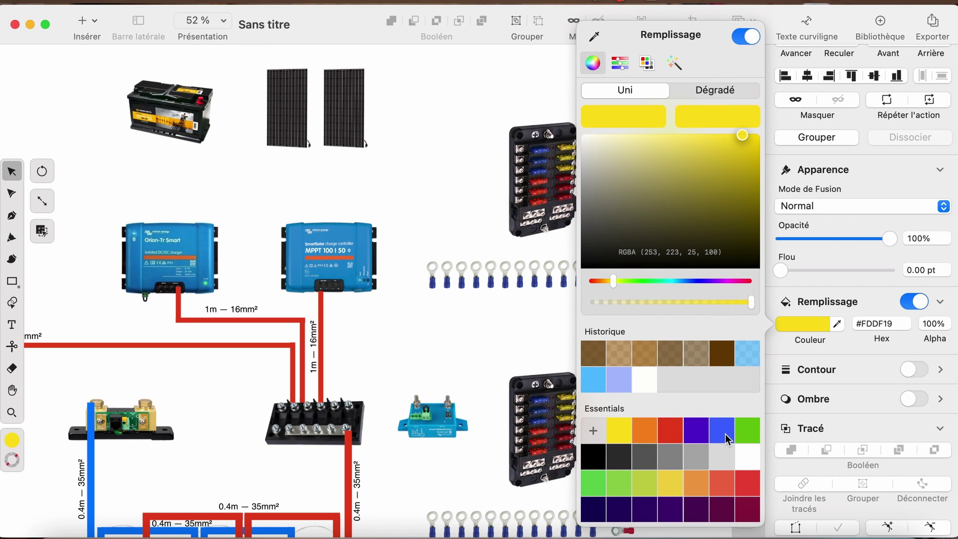
{"action": "left_click", "coordinate": [731, 445]}
{"action": "left_click", "coordinate": [544, 89]}
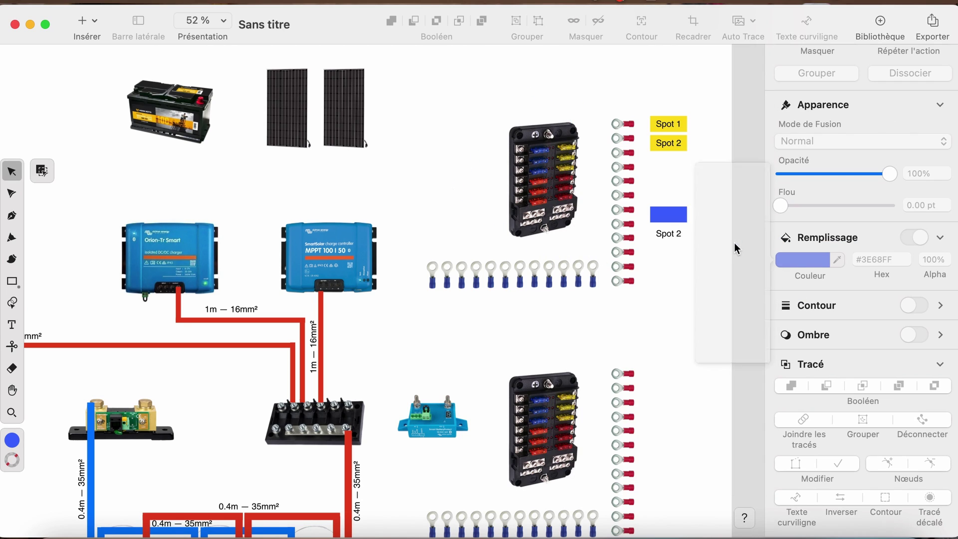
- Move the copied text onto the blue rectangle and replace it with "Pompe H2O"
{"action": "left_click", "coordinate": [675, 221]}
{"action": "double_click", "coordinate": [674, 221]}
{"action": "type", "text": "Pompe"}
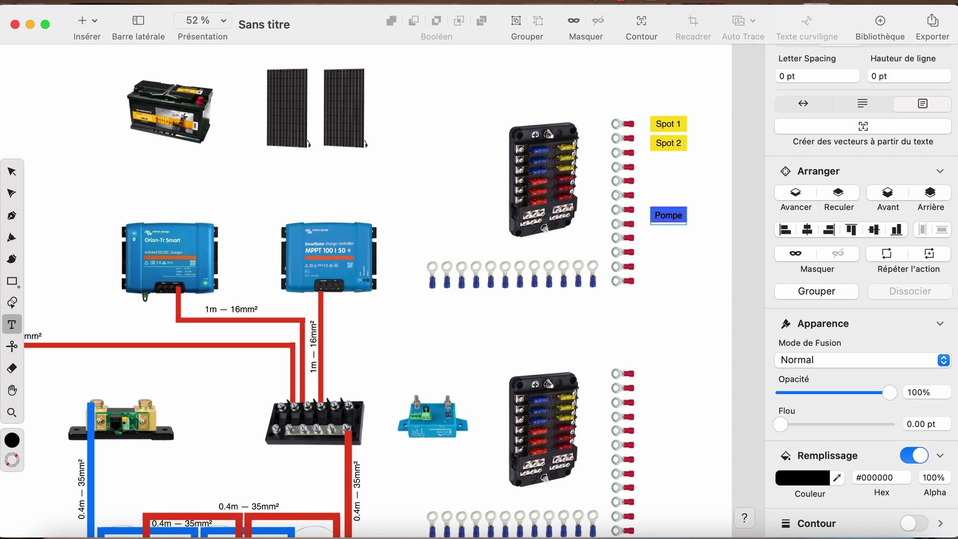
{"action": "key", "text": "Return"}
{"action": "type", "text": "H2O"}
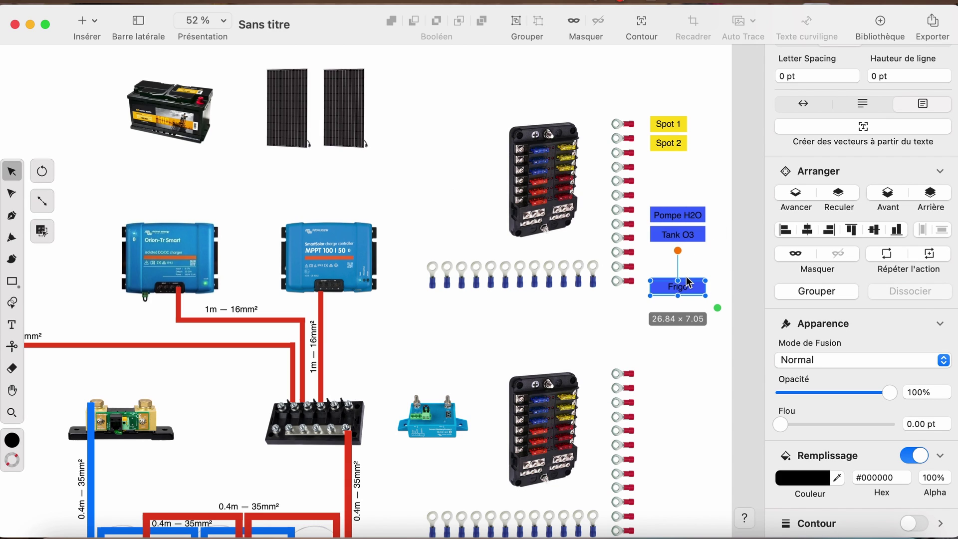
- Fill the rectangle behind the "Frigo" text with green (#68C40C)
{"action": "left_click", "coordinate": [689, 284]}
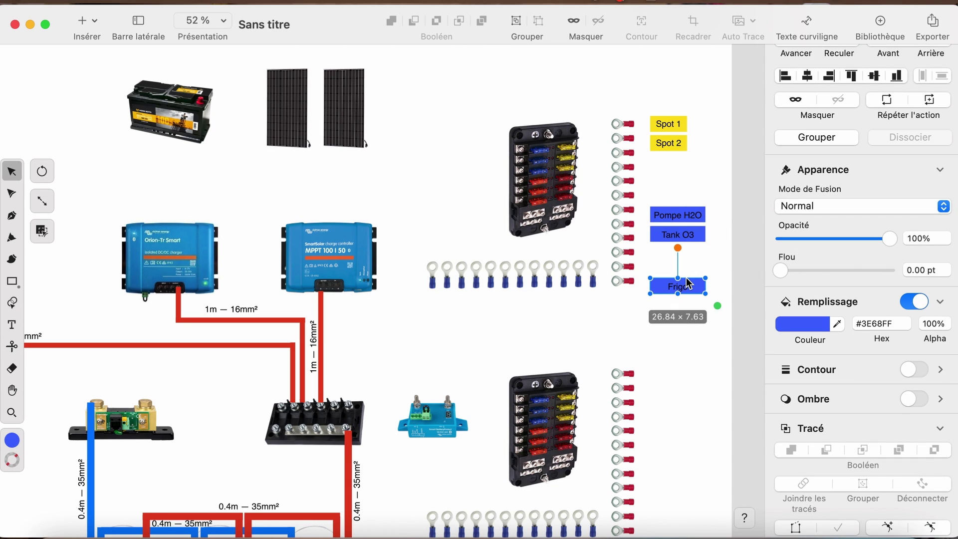
{"action": "left_click", "coordinate": [804, 324]}
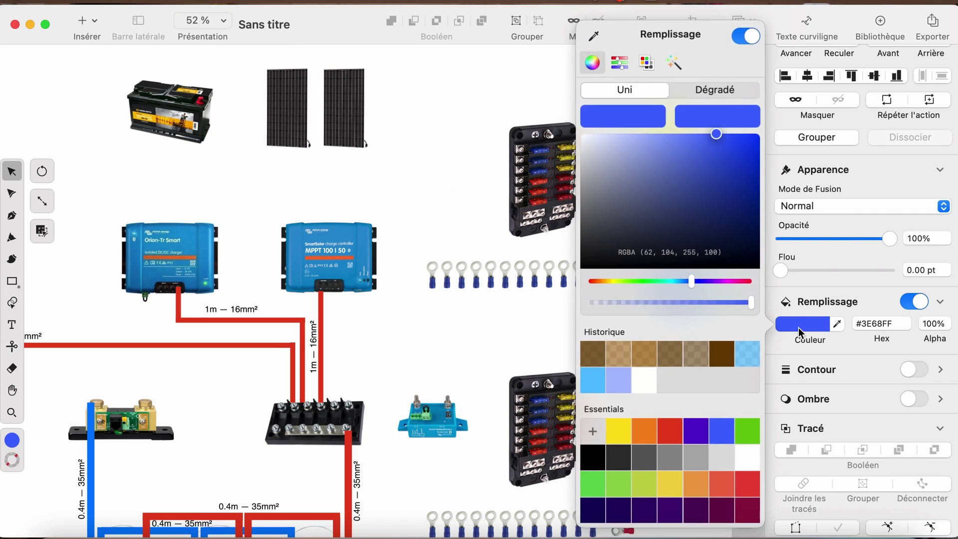
{"action": "left_click", "coordinate": [670, 450]}
{"action": "left_click", "coordinate": [500, 329]}
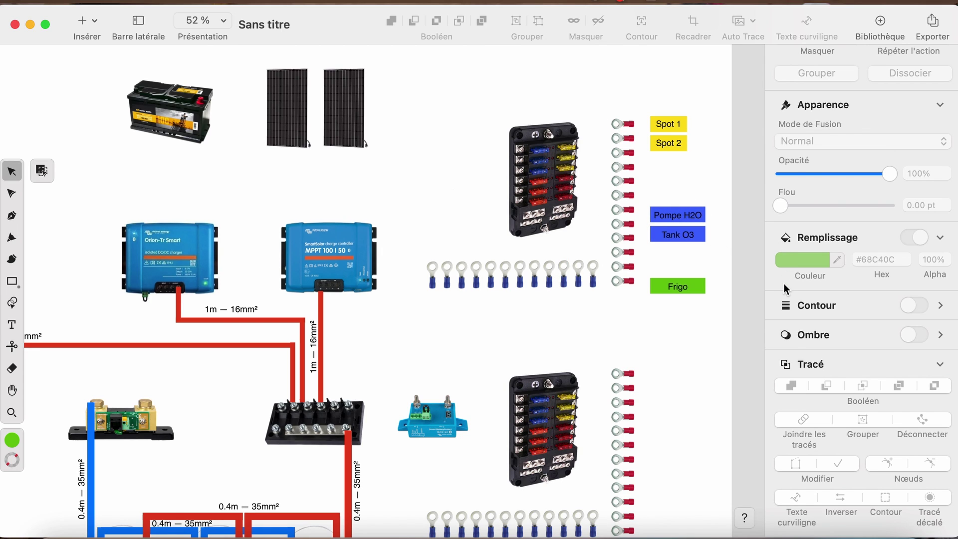
- Insert the red battery switch image into the schematic, move it over the chargers and remove its background
{"action": "scroll", "coordinate": [699, 327], "scroll_direction": "down", "scroll_amount": 3}
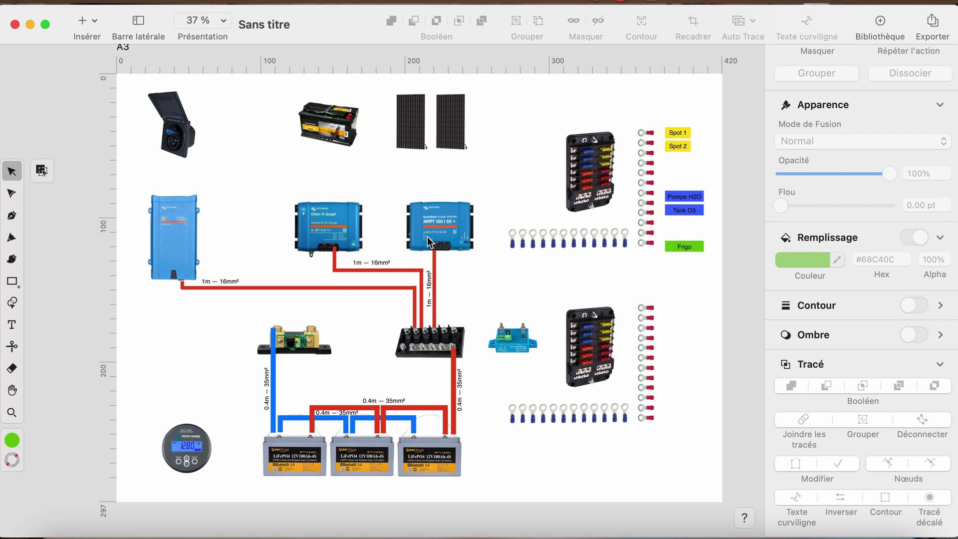
{"action": "left_click_drag", "start_coordinate": [527, 275], "coordinate": [502, 163]}
{"action": "left_click", "coordinate": [522, 145]}
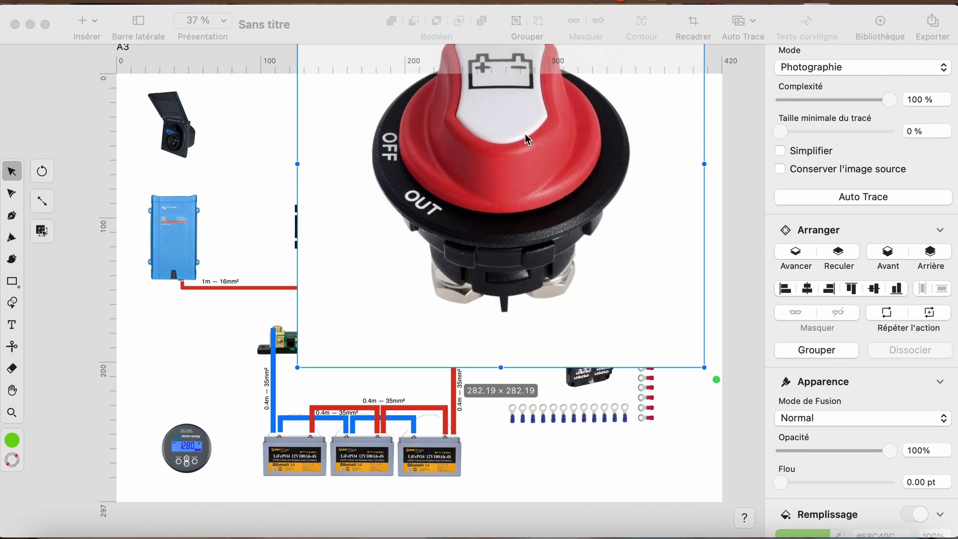
{"action": "mouse_move", "coordinate": [526, 118]}
{"action": "left_mouse_down"}
{"action": "mouse_move", "coordinate": [483, 229]}
{"action": "mouse_move", "coordinate": [453, 252]}
{"action": "left_mouse_up"}
{"action": "left_click", "coordinate": [934, 200]}
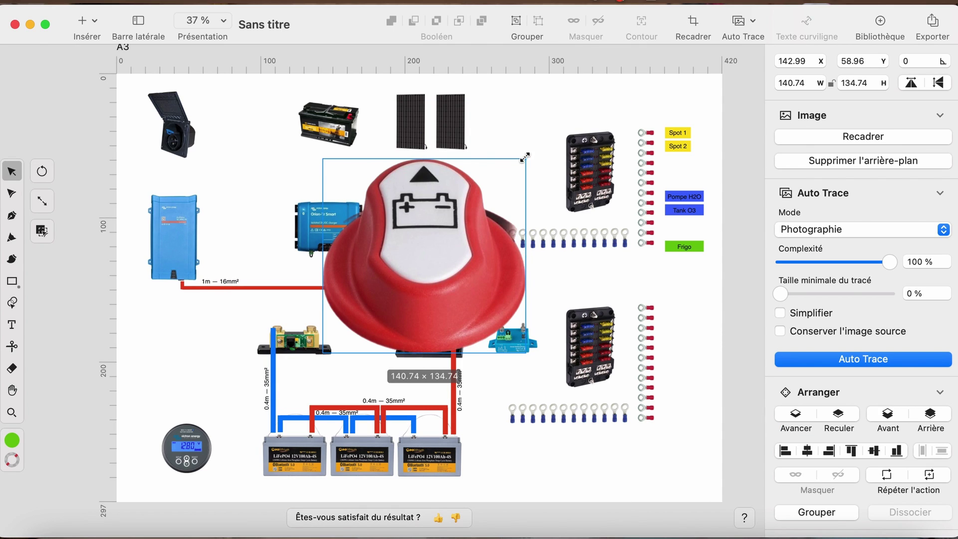
- Scale the battery switch image down to sit on the red cable running from the blue inverter
{"action": "left_click_drag", "start_coordinate": [525, 158], "coordinate": [285, 294]}
{"action": "left_click", "coordinate": [371, 316]}
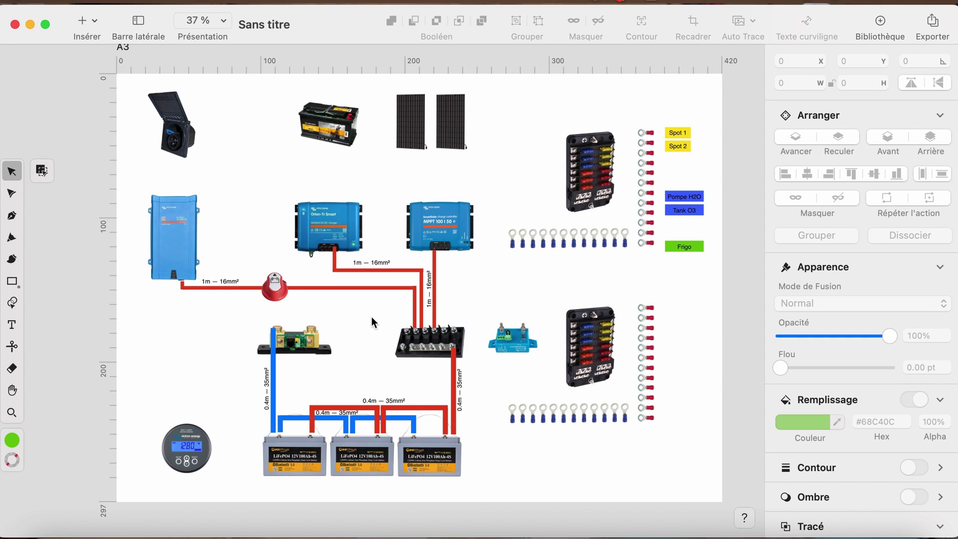
- Duplicate the inverter cable's "1m — 16mm²" label, place the copy by the battery switch and replace its text with "M10 M10"
{"action": "left_click", "coordinate": [232, 281]}
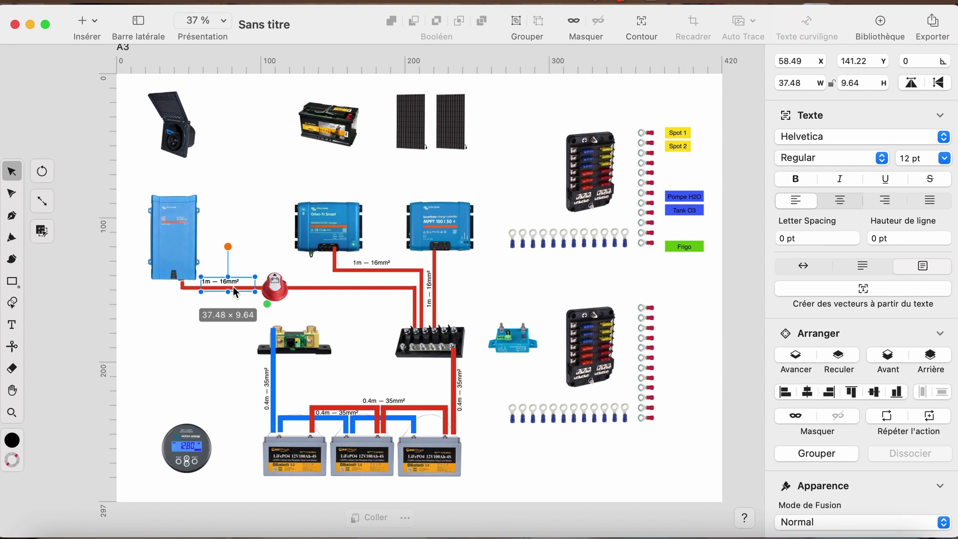
{"action": "key", "text": "super+c"}
{"action": "key", "text": "super+v"}
{"action": "left_click_drag", "start_coordinate": [229, 284], "coordinate": [256, 255]}
{"action": "double_click", "coordinate": [256, 256]}
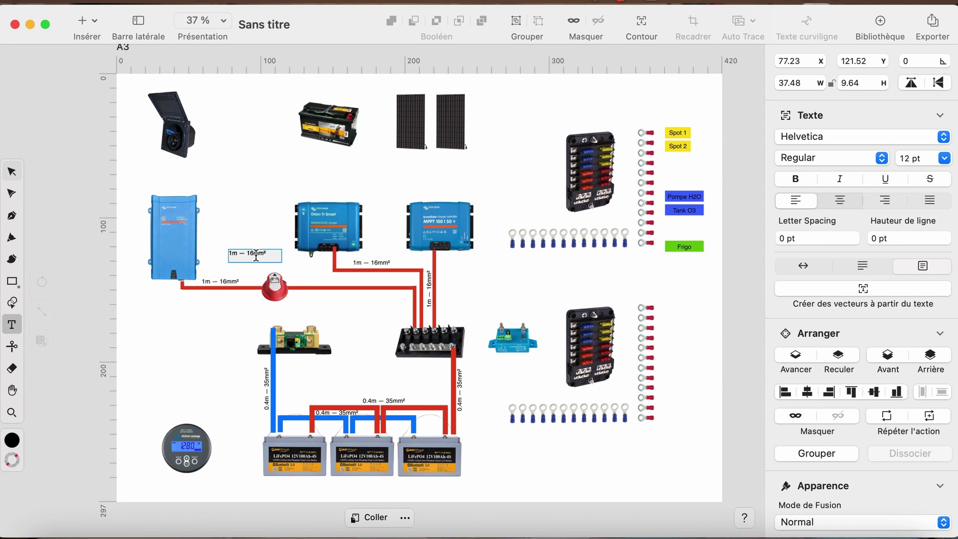
{"action": "key", "text": "super+a"}
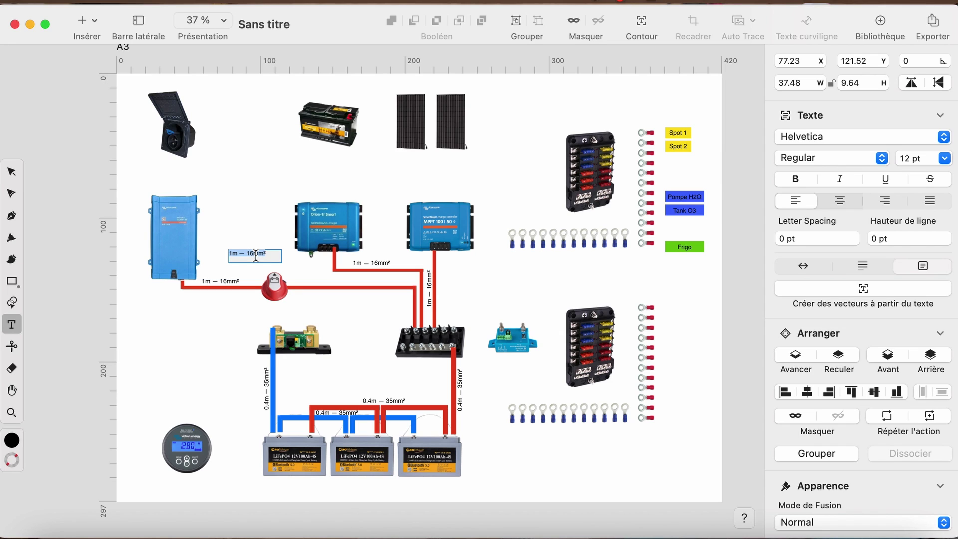
{"action": "type", "text": "M8"}
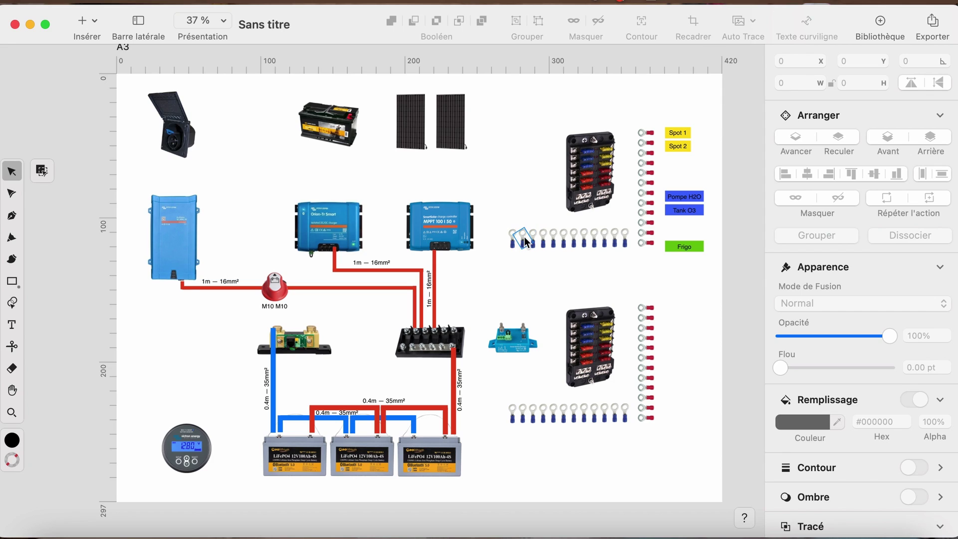
- Replace the copied label's text beside the first auxiliary battery with "M8" and narrow its text box to about 12.6 mm
{"action": "scroll", "coordinate": [526, 242], "scroll_direction": "up", "scroll_amount": 1}
{"action": "scroll", "coordinate": [525, 242], "scroll_direction": "up", "scroll_amount": 1}
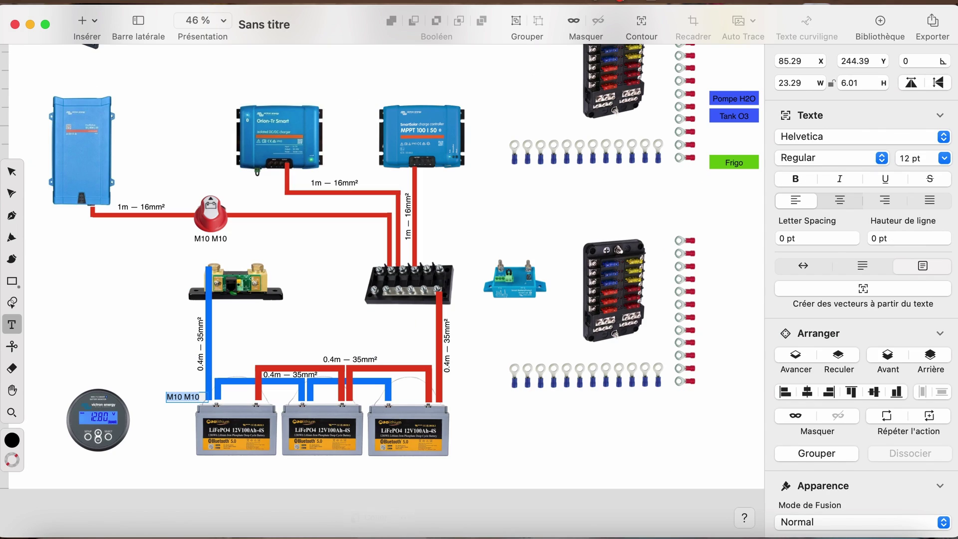
{"action": "type", "text": "M8"}
{"action": "left_click", "coordinate": [12, 172]}
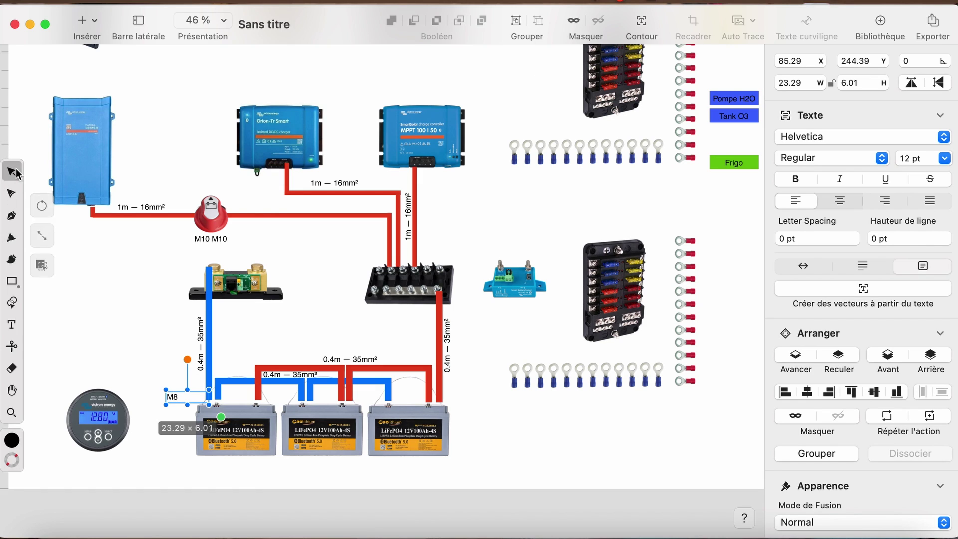
{"action": "left_click_drag", "start_coordinate": [166, 402], "coordinate": [187, 402]}
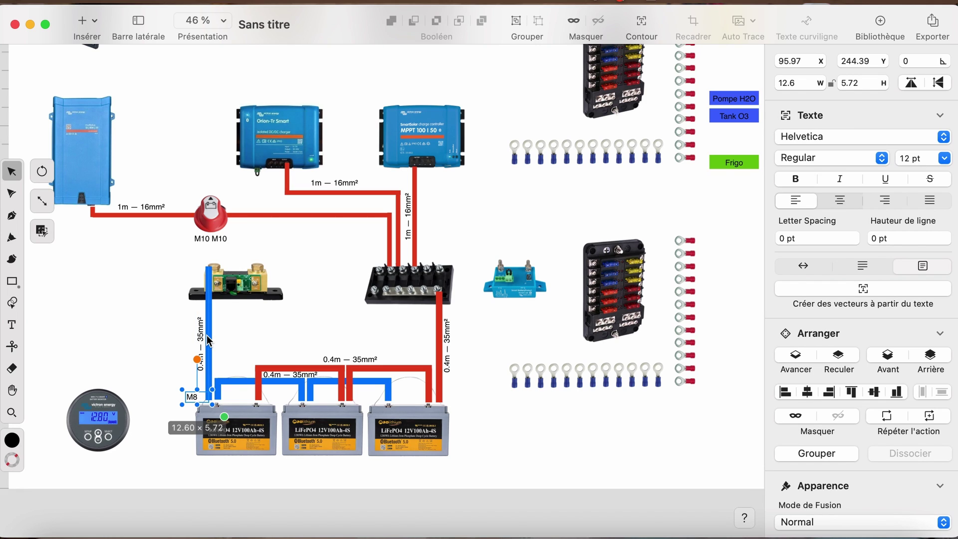
{"action": "left_click", "coordinate": [509, 423]}
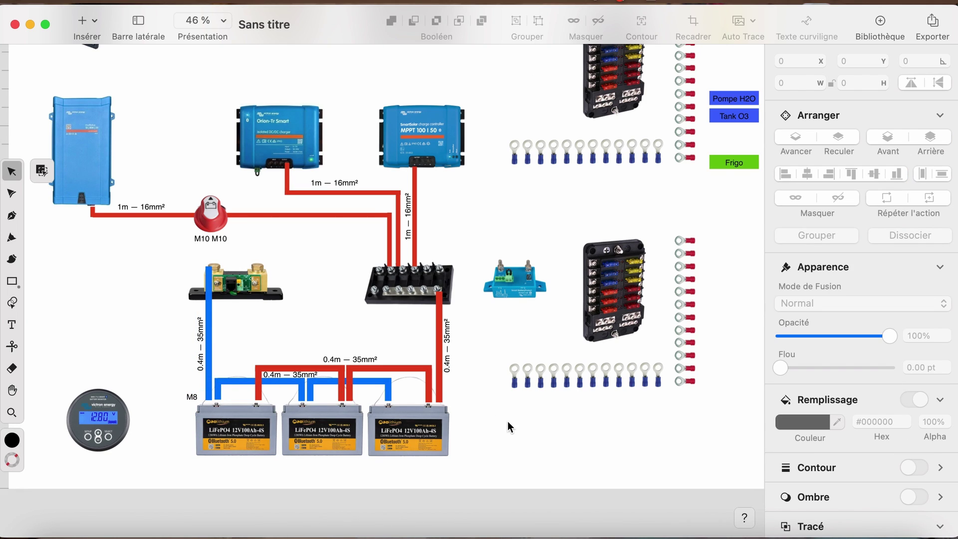
- Try to move the battery switch image onto the red cable between the fuse holder and the auxiliary batteries
{"action": "scroll", "coordinate": [490, 322], "scroll_direction": "up", "scroll_amount": 2}
{"action": "left_click", "coordinate": [238, 246]}
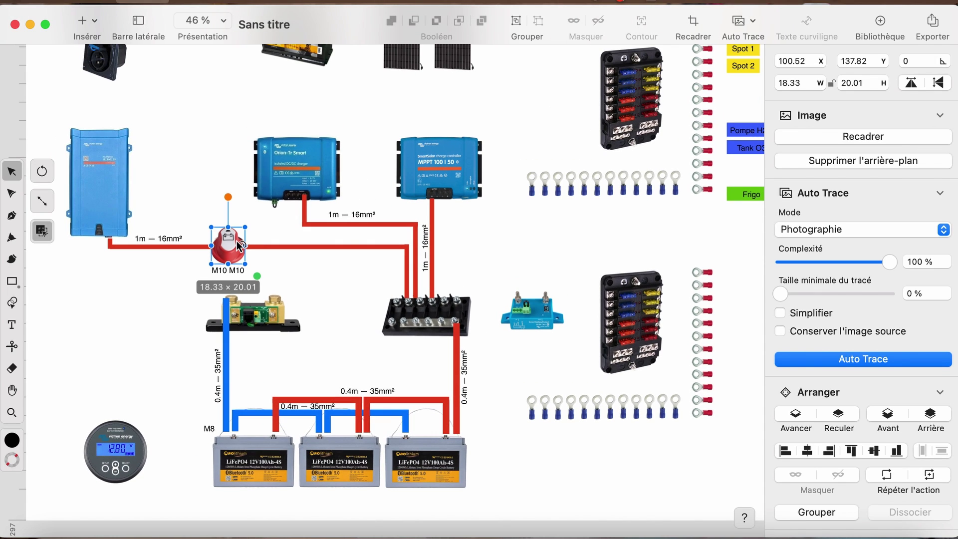
{"action": "left_click_drag", "start_coordinate": [240, 245], "coordinate": [458, 349]}
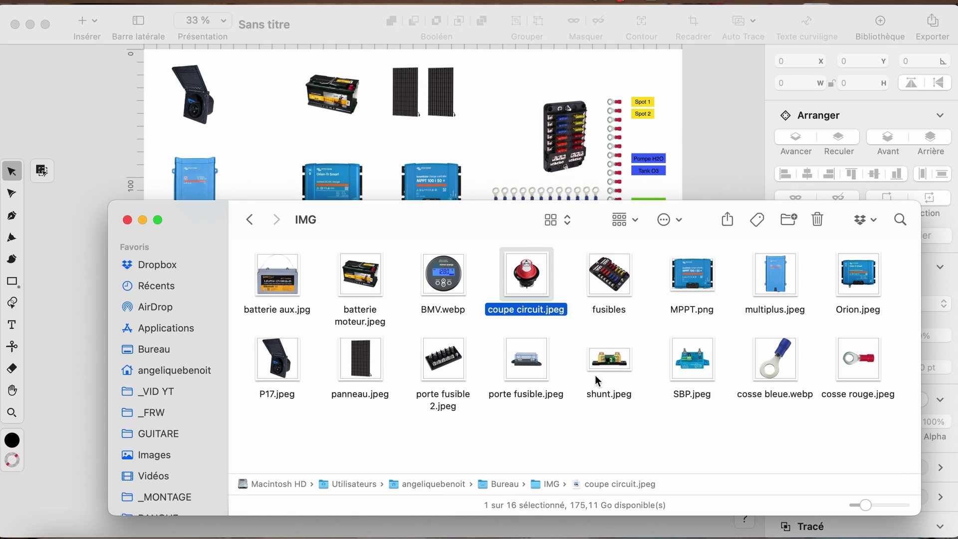
- Insert the image "porte fusible.jpeg" from the IMG folder into the schematic, near the solar panels
{"action": "left_click_drag", "start_coordinate": [527, 359], "coordinate": [491, 95]}
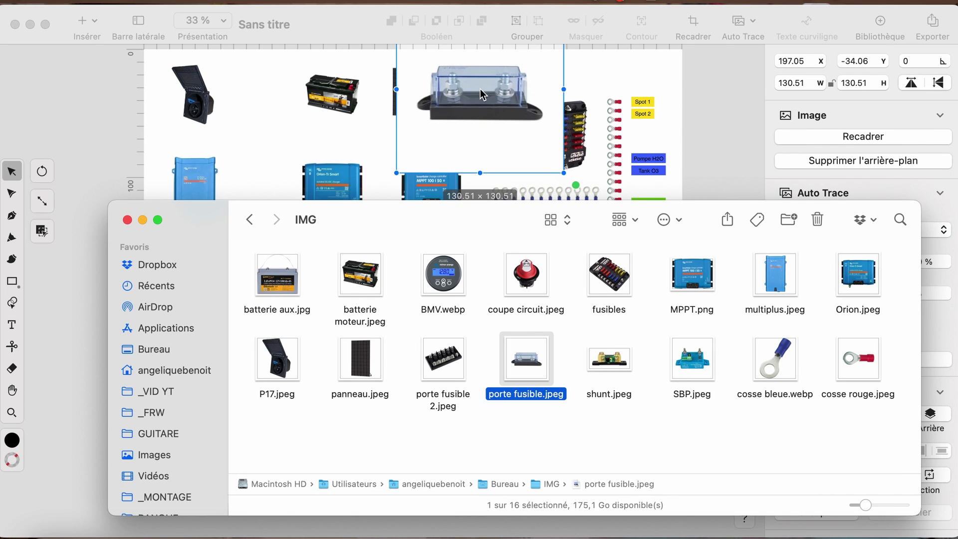
{"action": "left_click", "coordinate": [505, 95]}
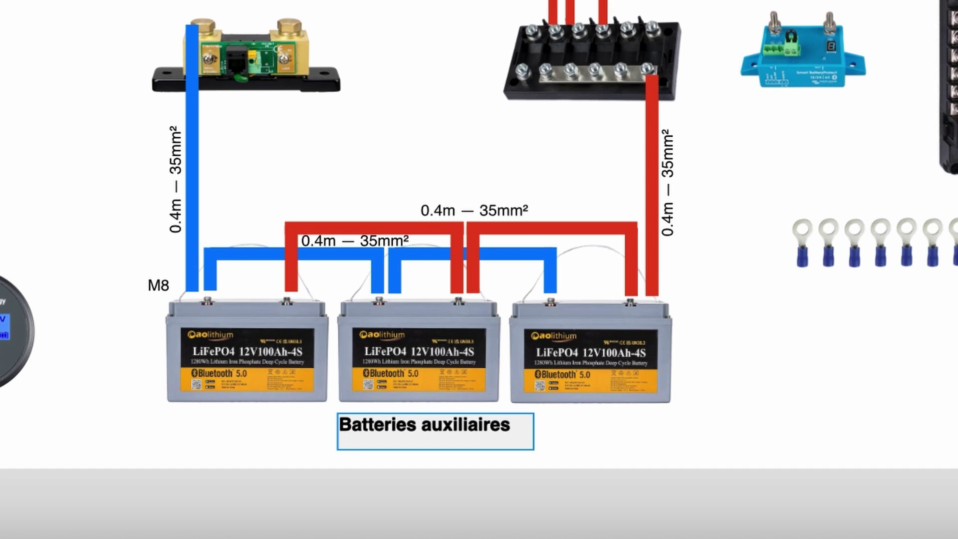
- Add "300 Ah" as a second line to the "Batteries auxiliaires" title below the batteries
{"action": "type", "text": "300 Ah"}
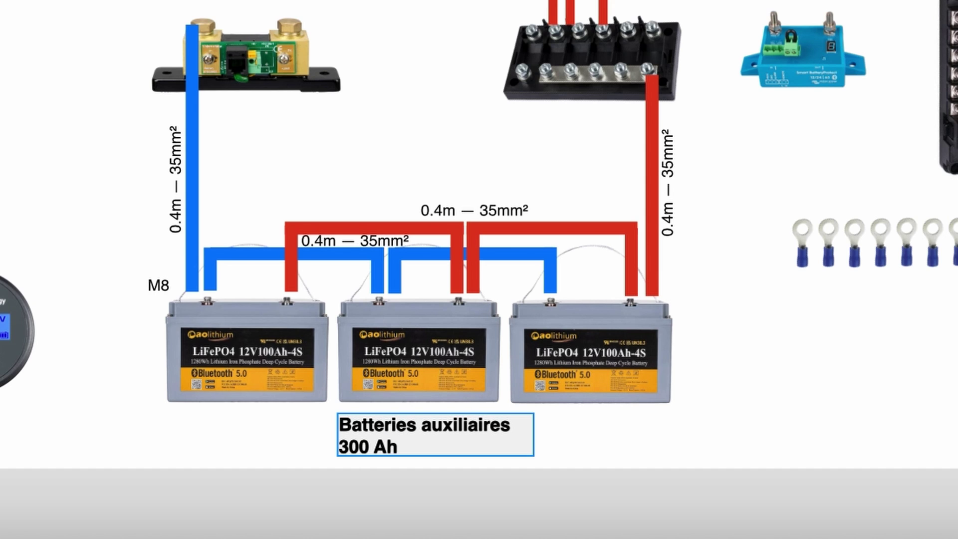
{"action": "key", "text": "Escape"}
{"action": "left_click", "coordinate": [853, 402]}
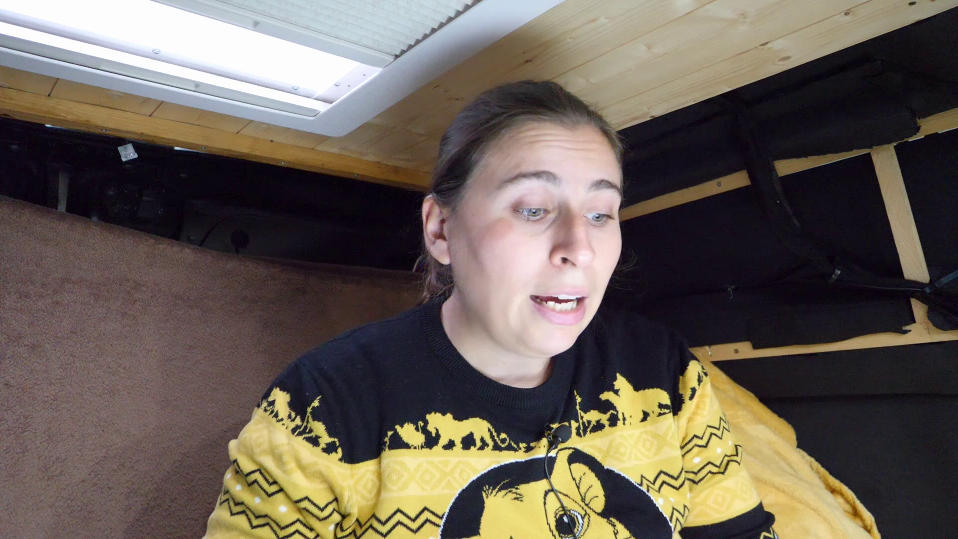